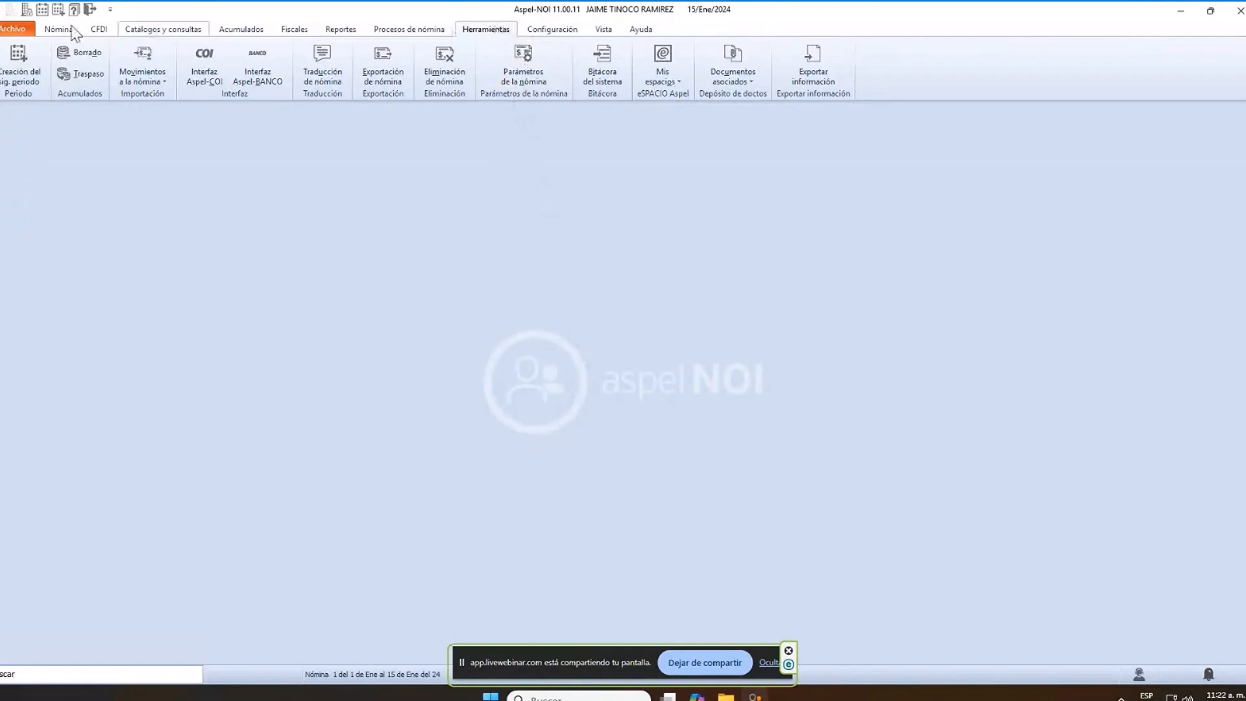
- Open the first payroll period of 2024, dated 15/01/2024, from the period administrator
left_click(40, 11)
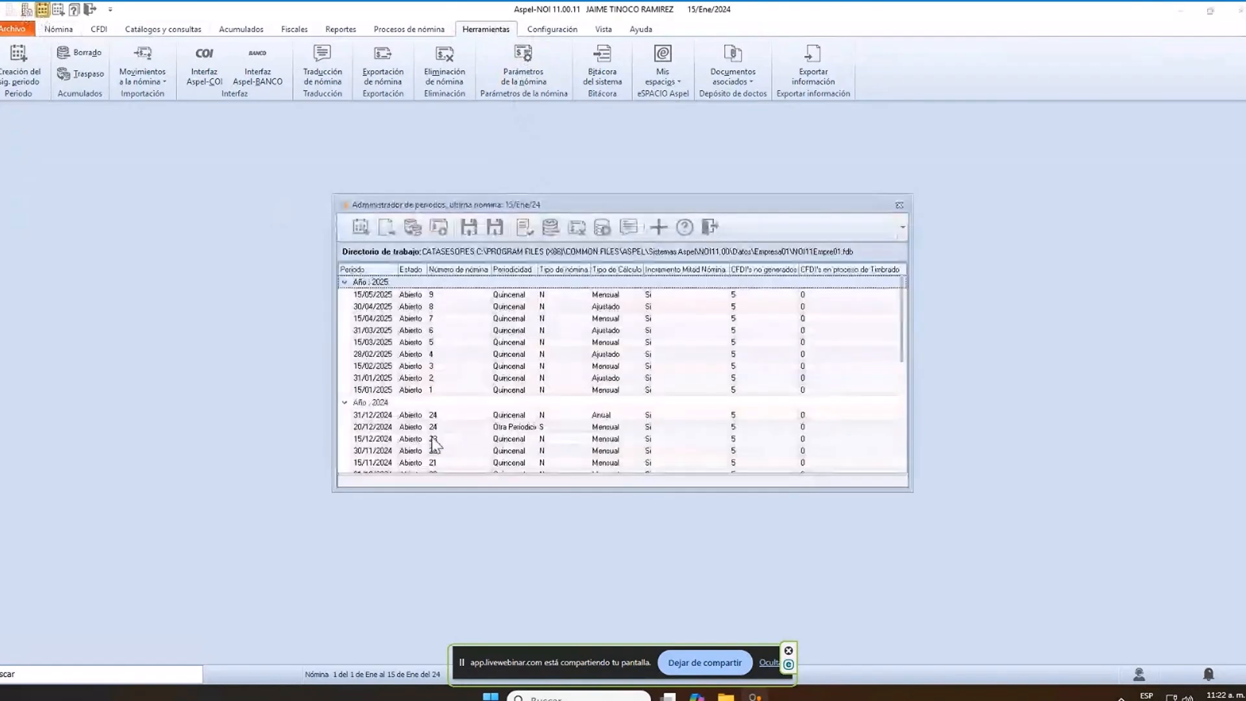
scroll(433, 445, "down", 7)
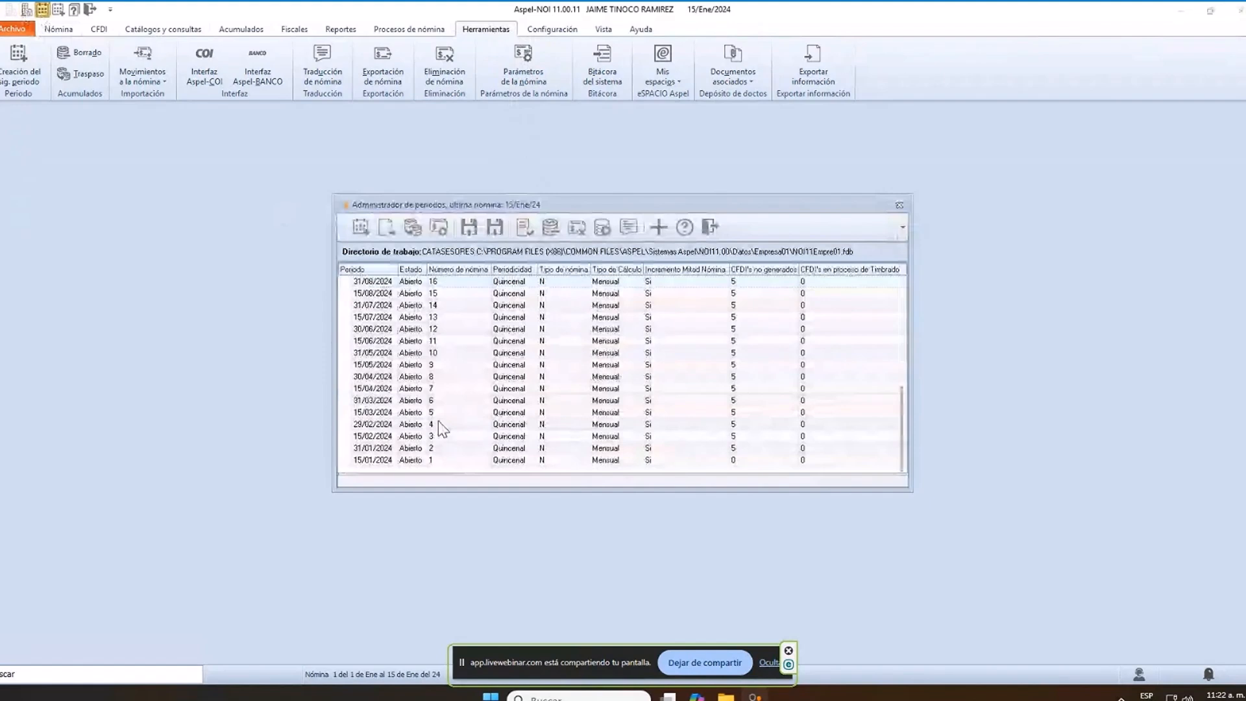
left_click(375, 461)
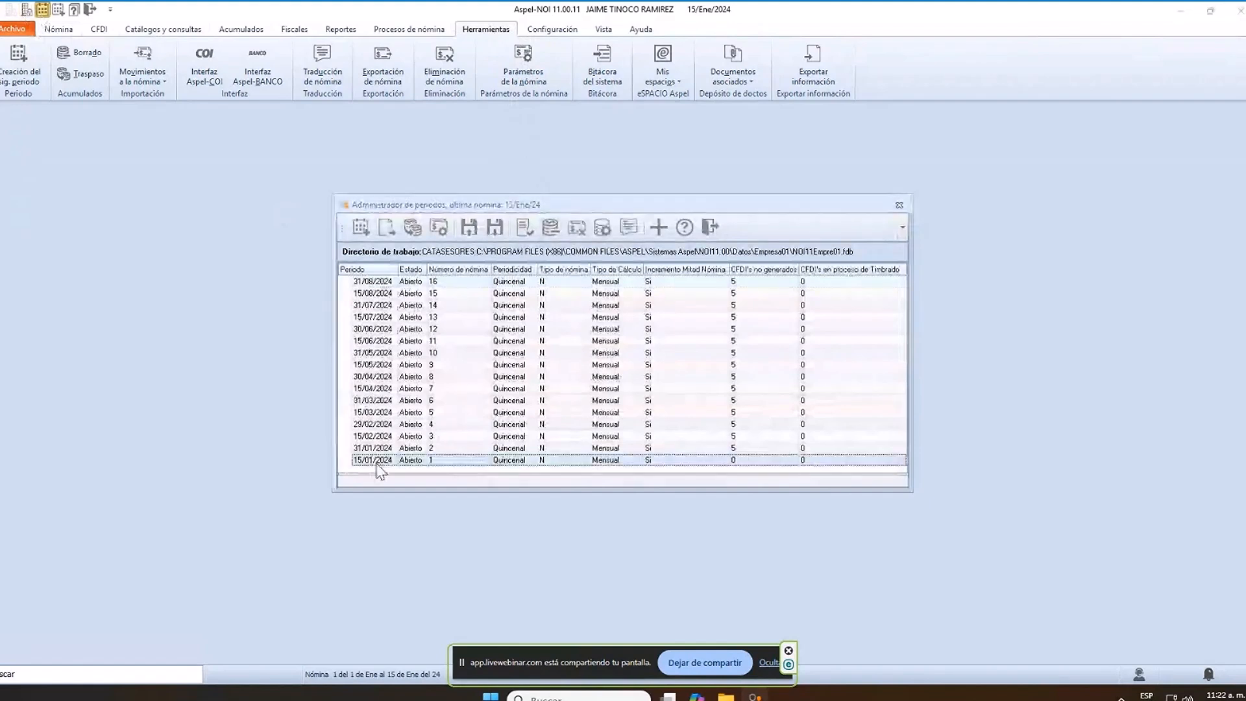
double_click(374, 460)
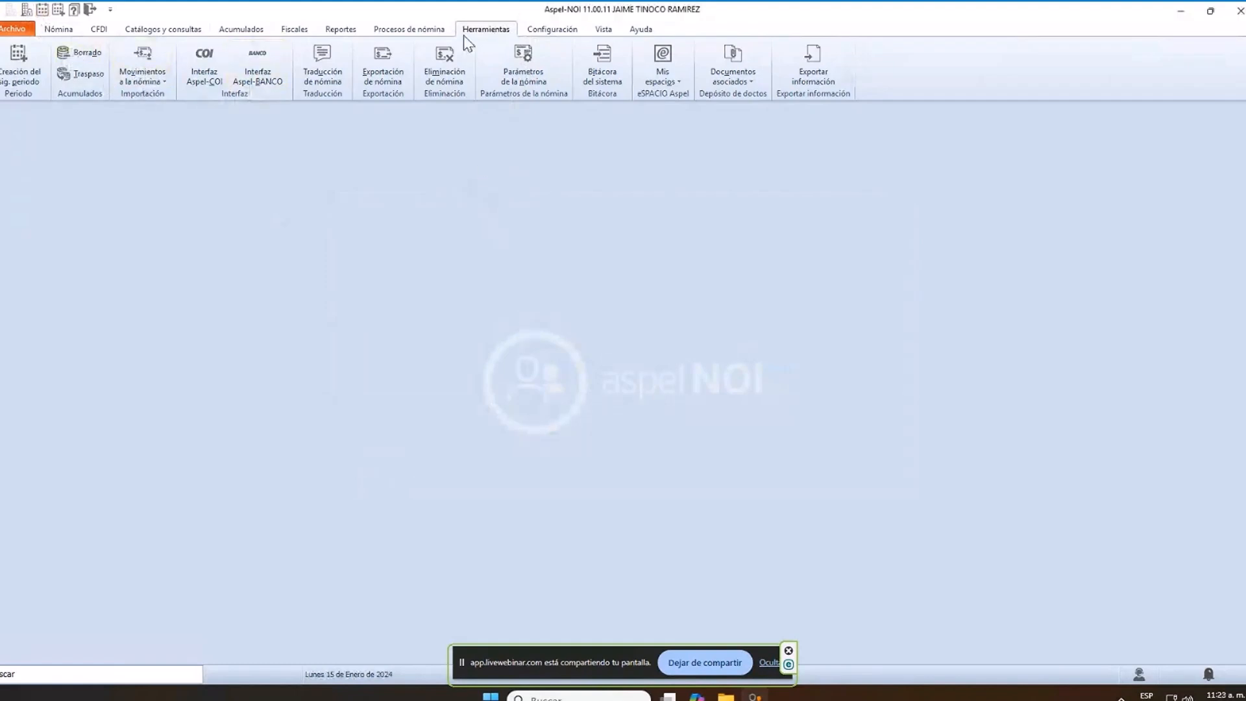
- Start the Traspaso de acumulados process, accept its notice and set the final transfer period to 31/12/2024
left_click(92, 77)
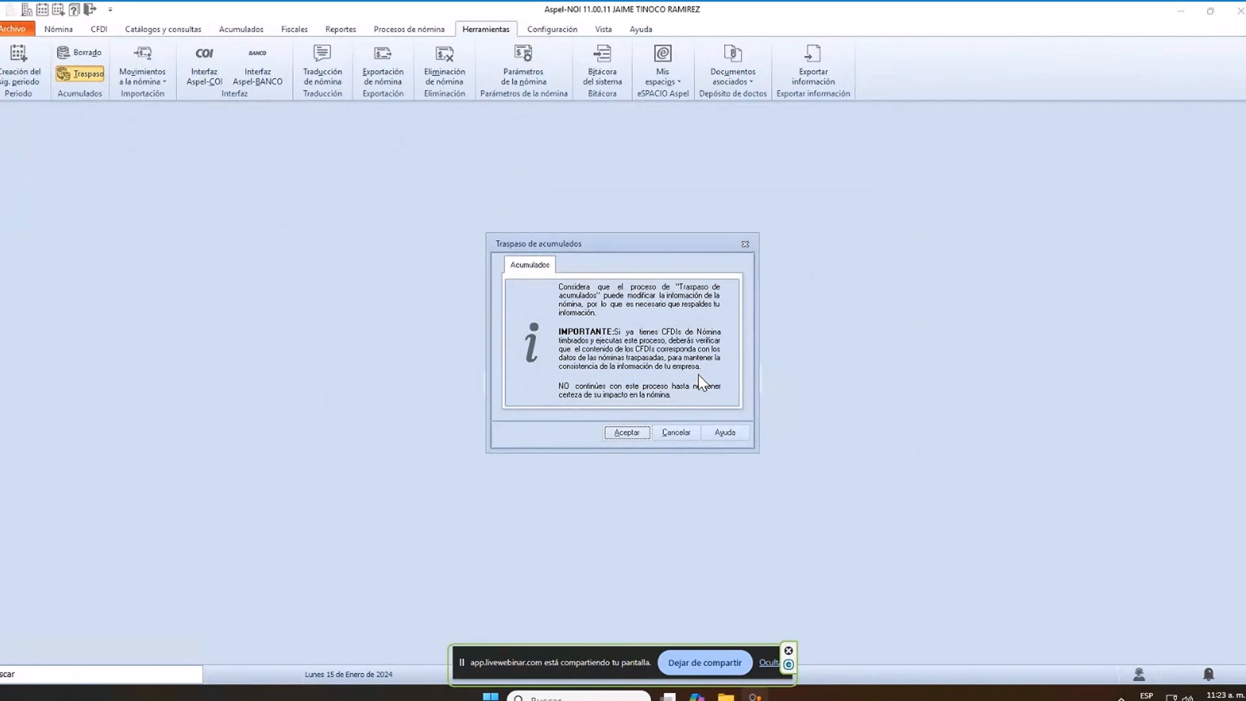
left_click(627, 432)
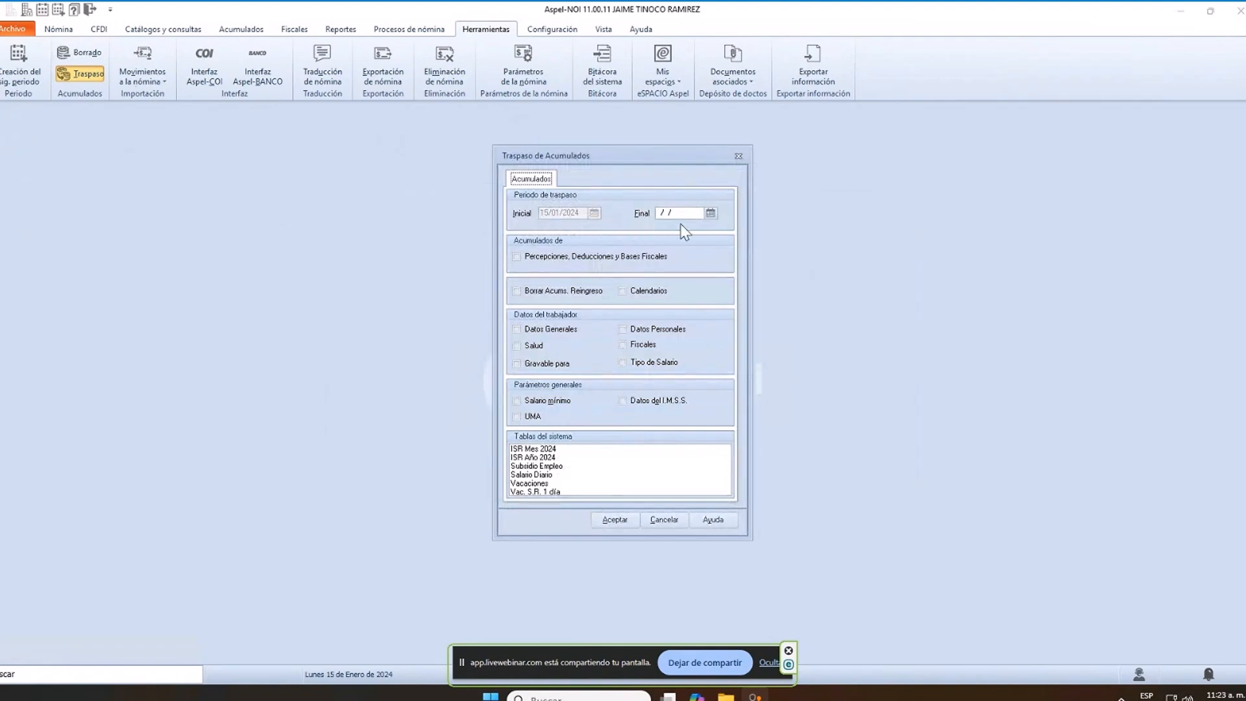
left_click(713, 212)
scroll(719, 288, "down", 4)
scroll(721, 289, "down", 4)
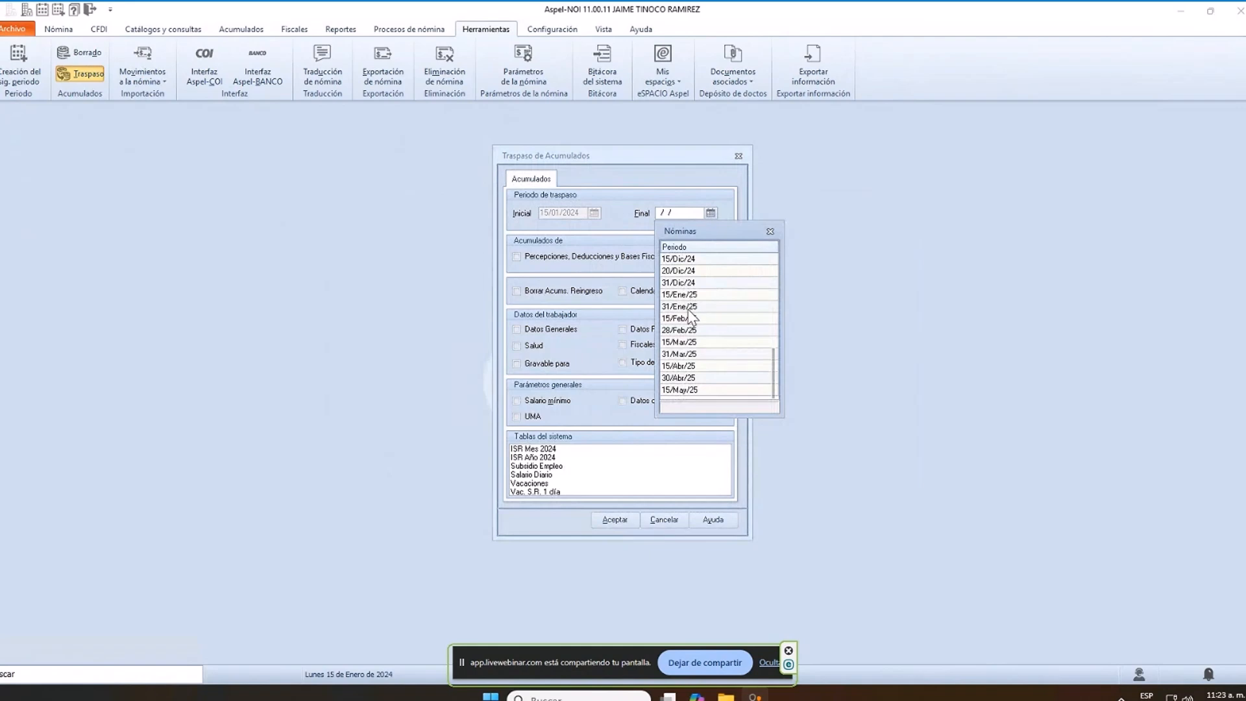
left_click(692, 284)
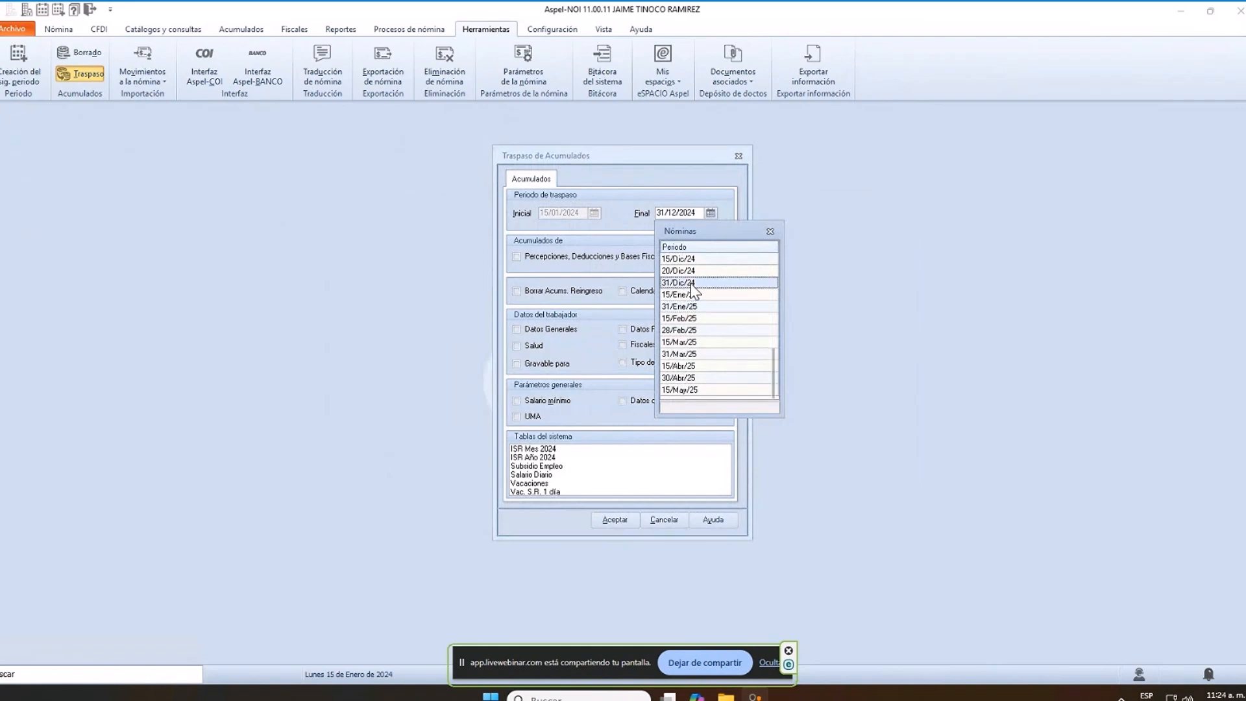
double_click(693, 285)
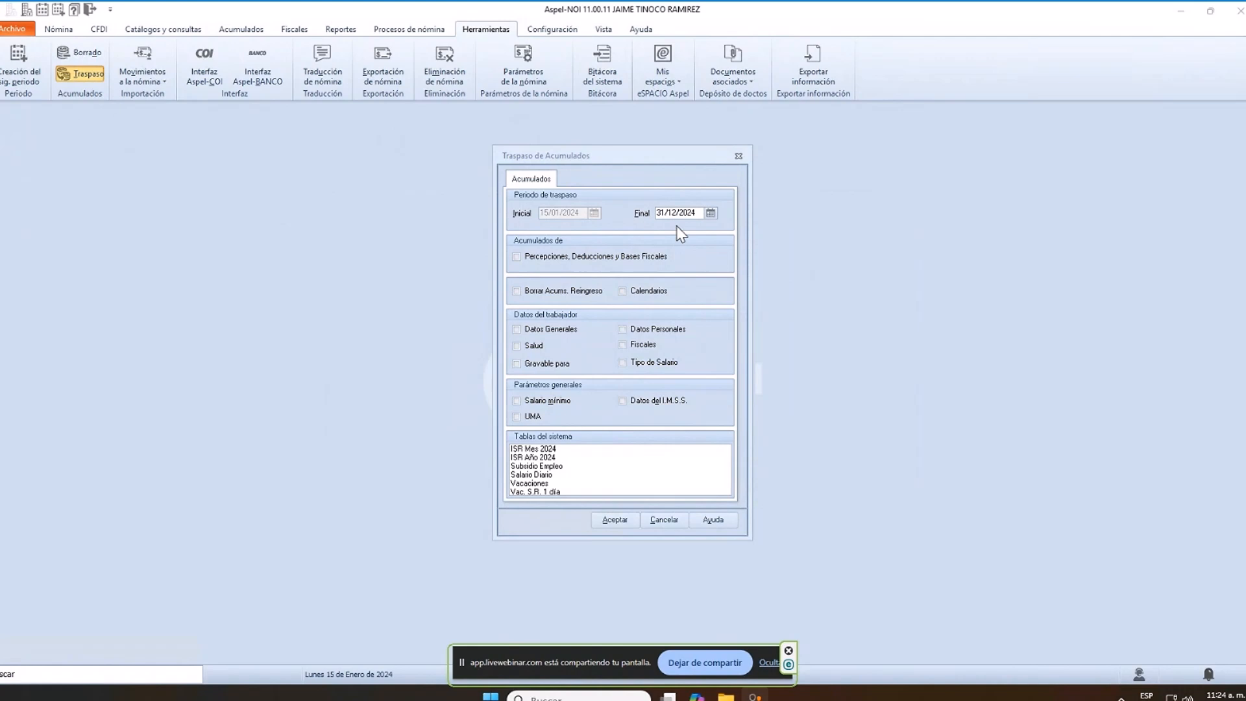
- Include Percepciones, Deducciones y Bases Fiscales in the transfer and run the process through to completion
left_click(535, 259)
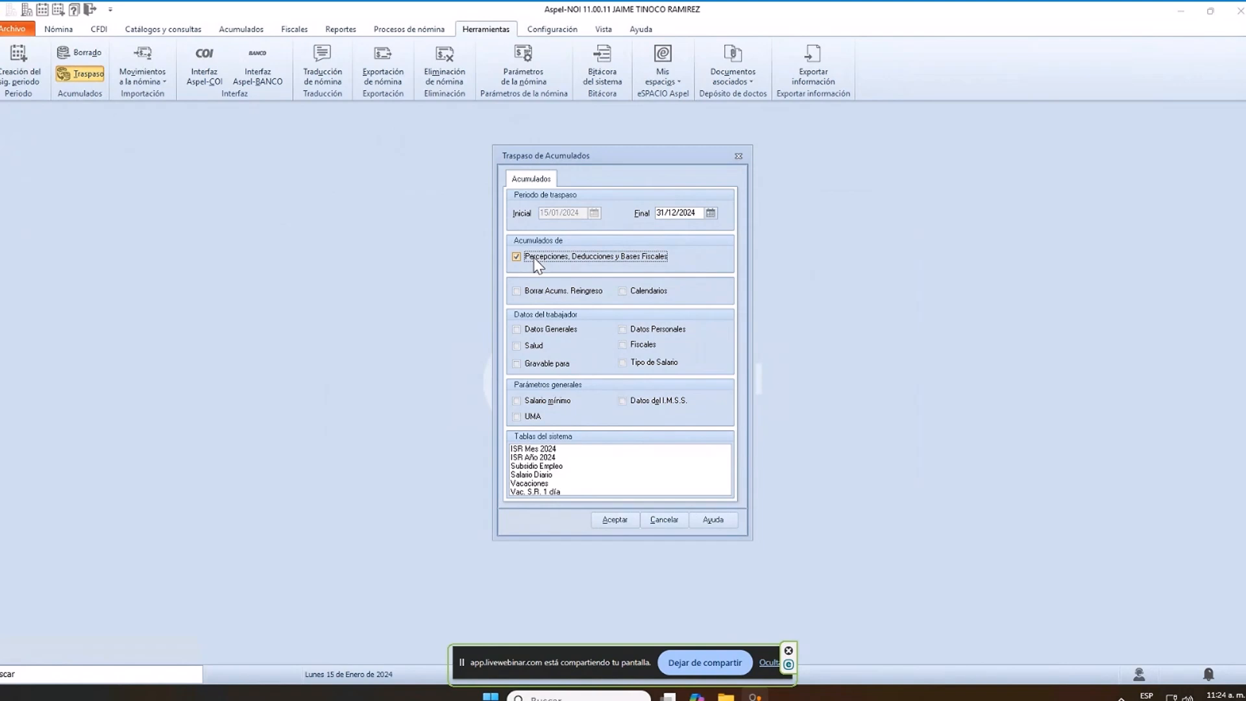
left_click(619, 521)
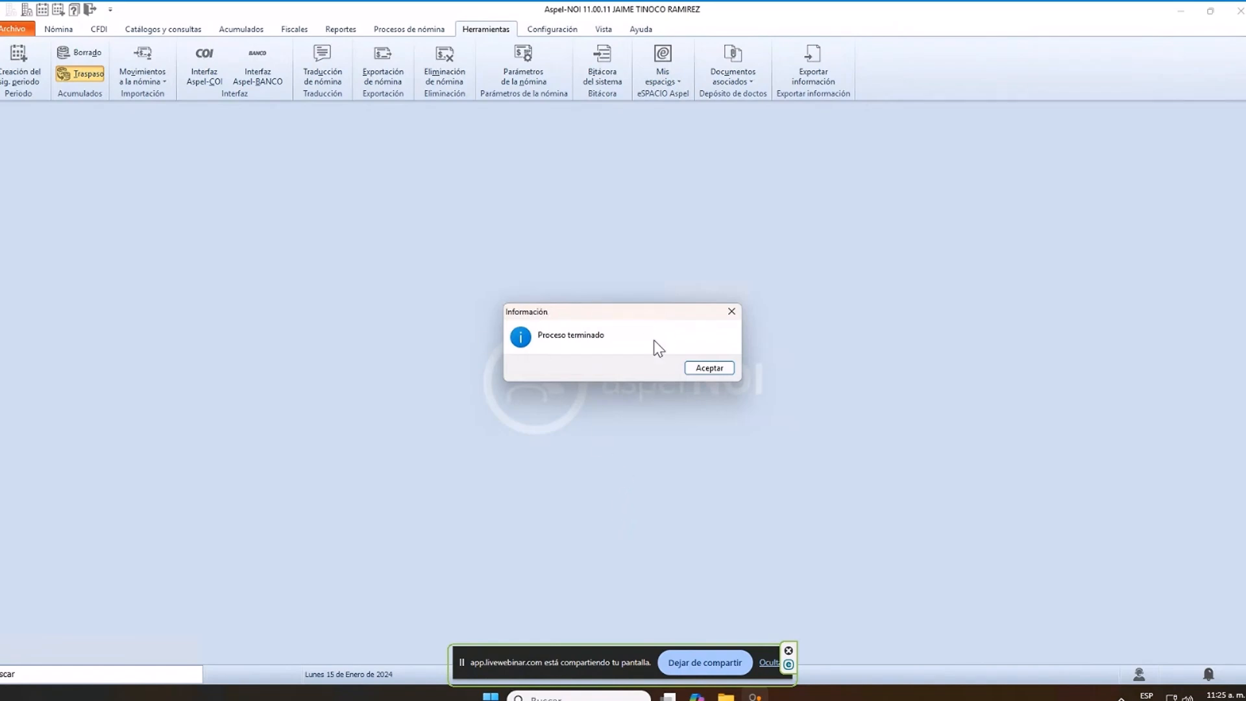
left_click(703, 367)
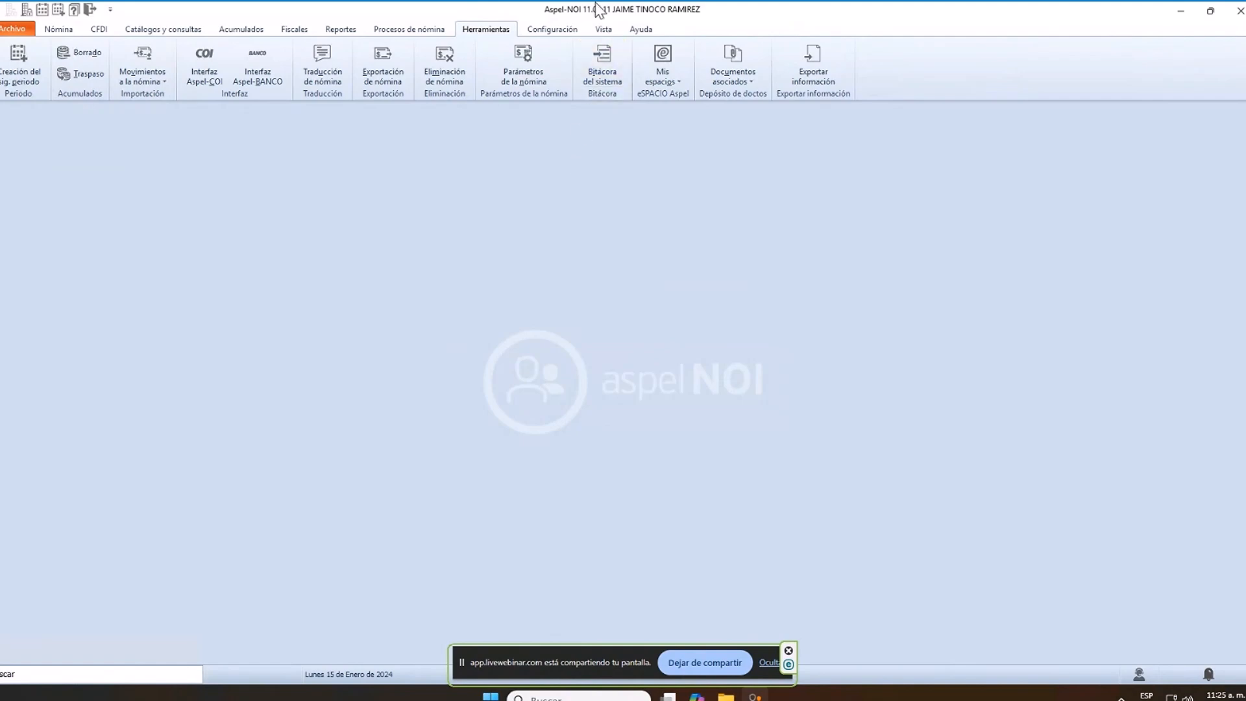
- Switch to the presentation and advance to the slide about issuing the payroll accumulations report
mouse_move(573, 2)
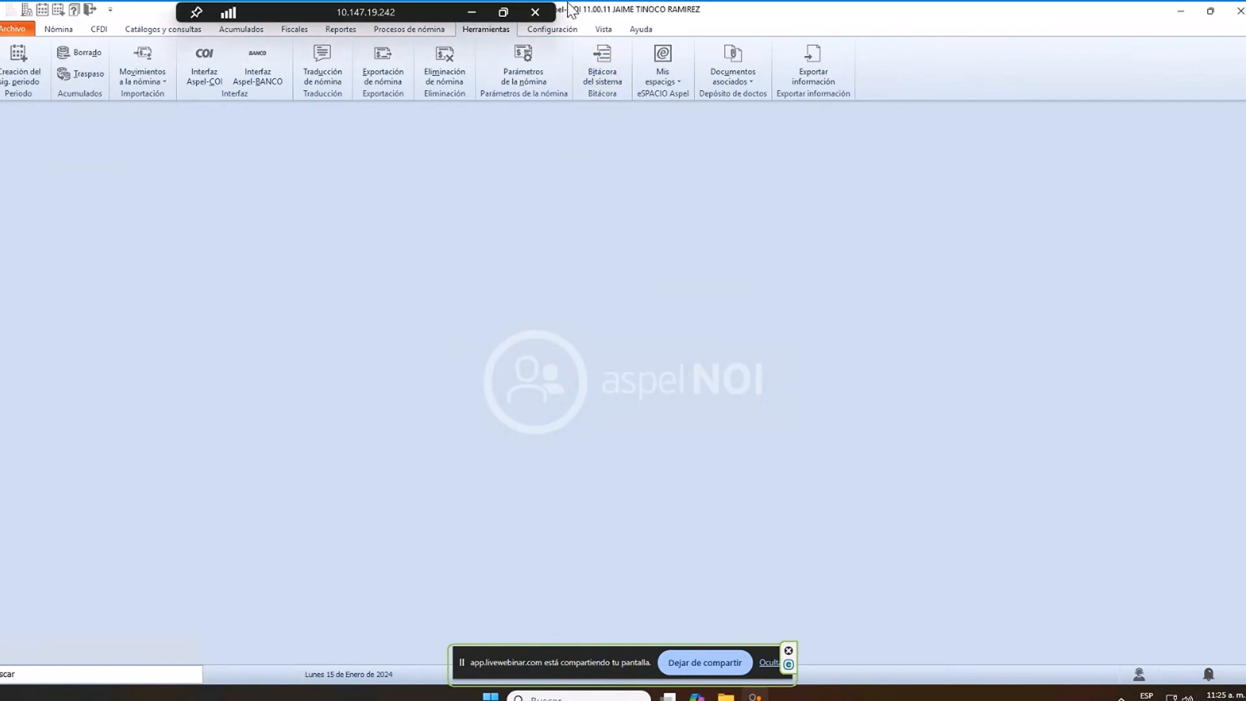
left_click(474, 15)
key("alt+Tab")
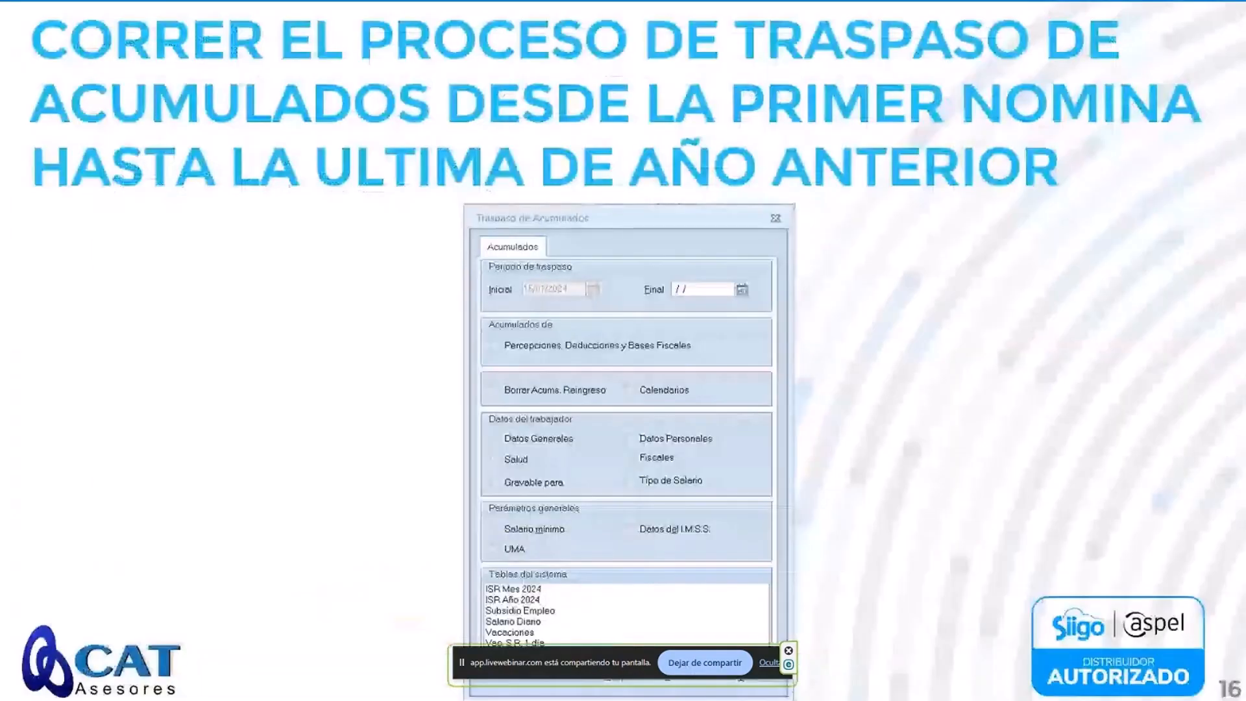
left_click(829, 453)
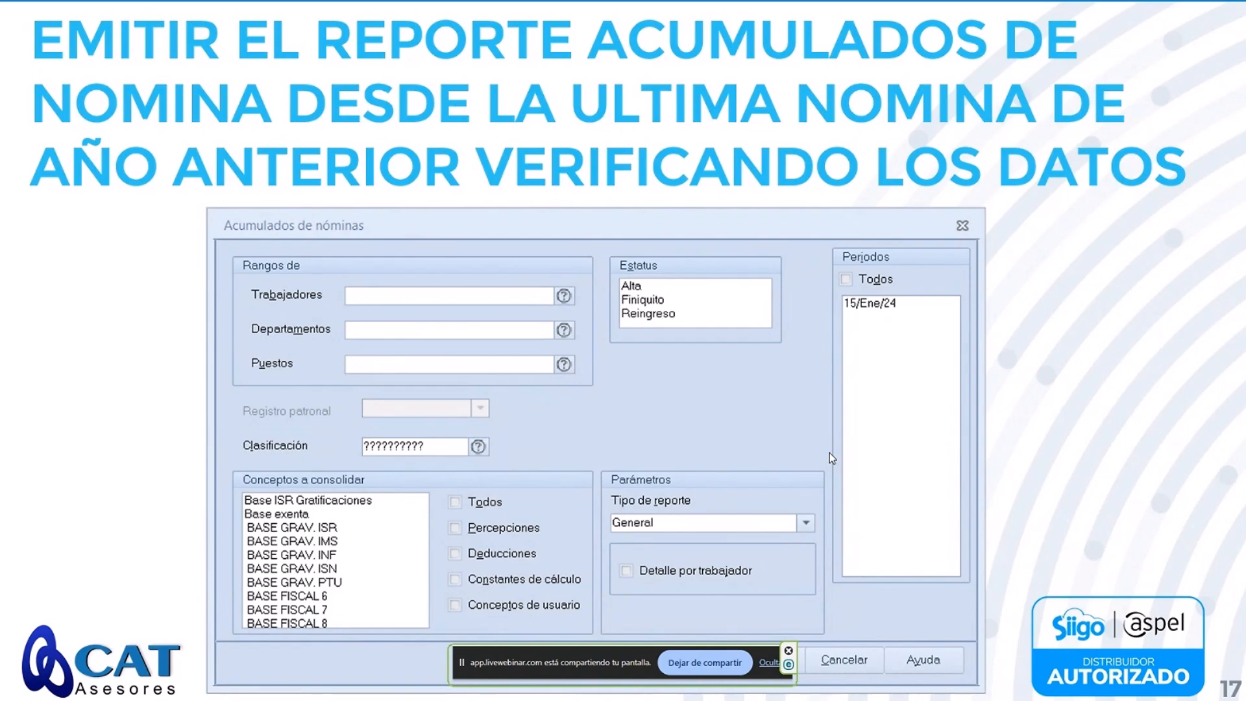
- Switch back to Aspel-NOI and open the 31/12/2024 payroll period, accepting the employment subsidy notice
key("alt+Tab")
key("alt+Tab")
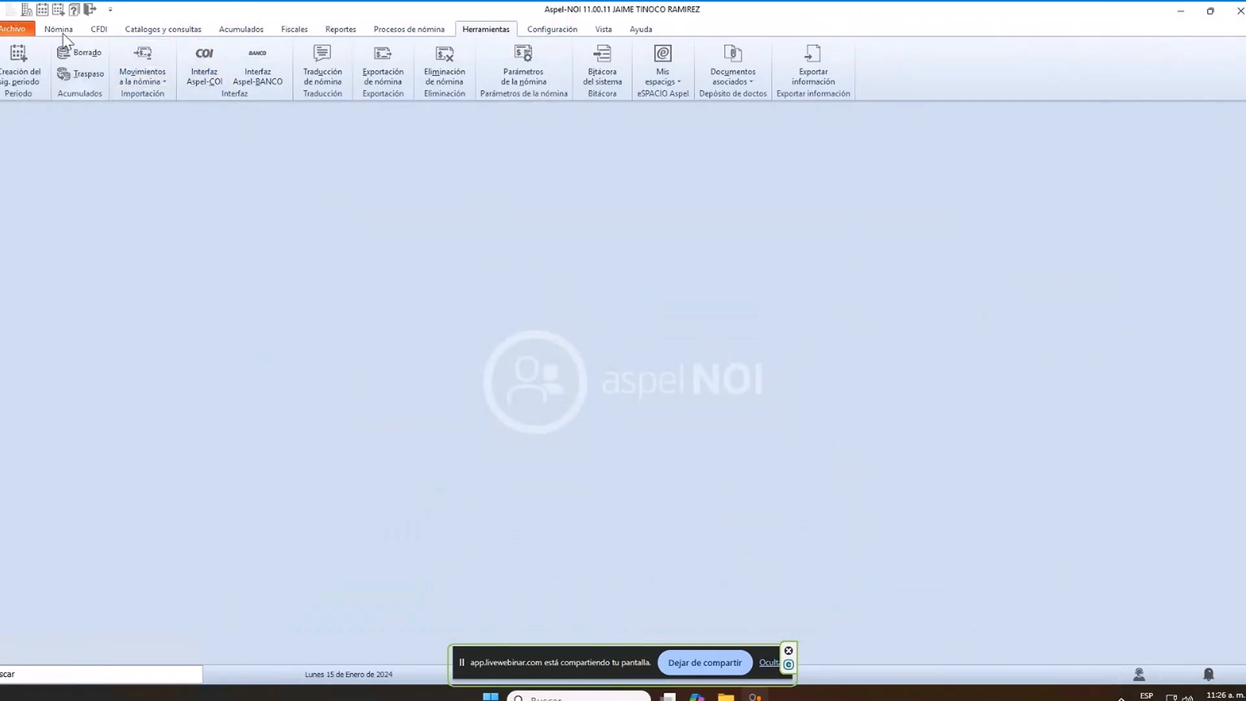
left_click(43, 9)
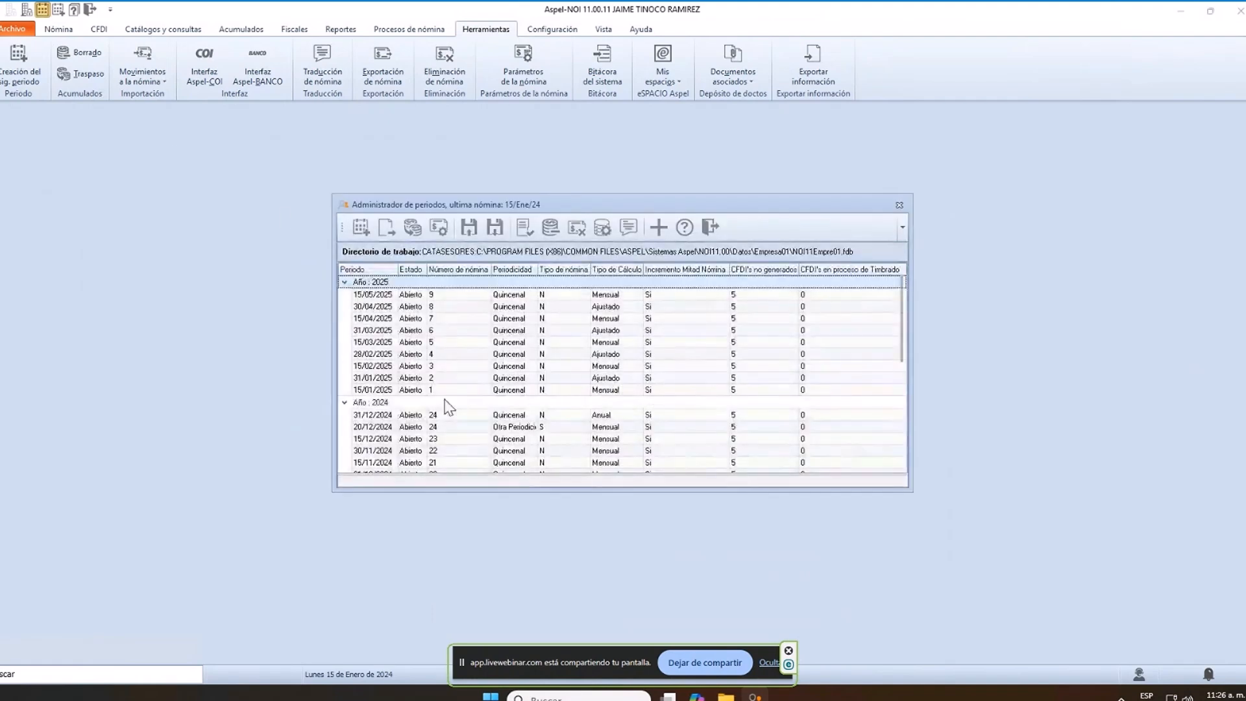
left_click(371, 417)
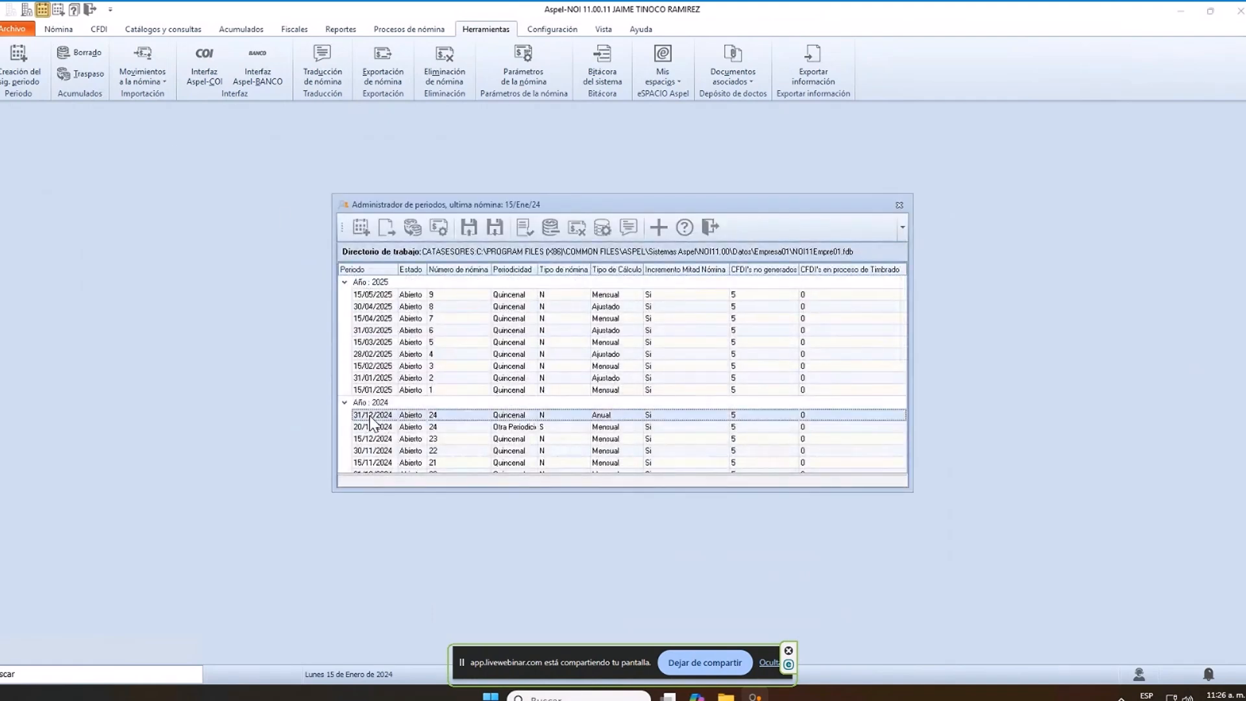
double_click(399, 418)
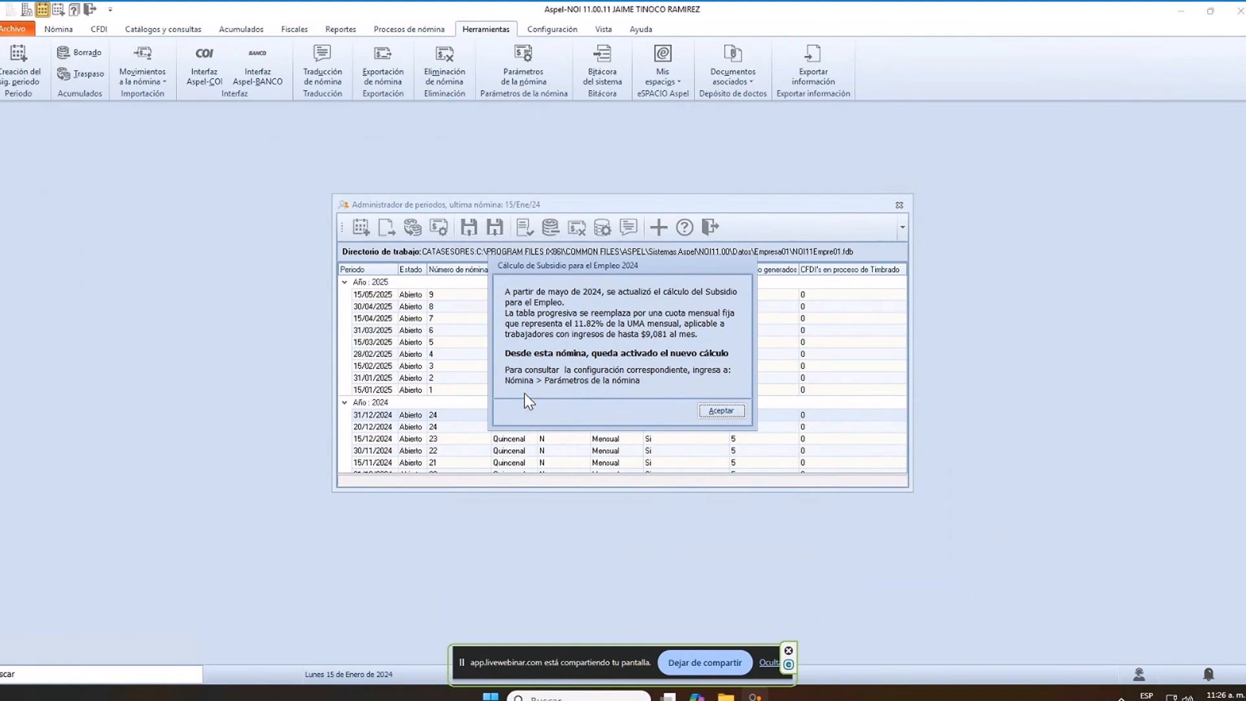
left_click(713, 413)
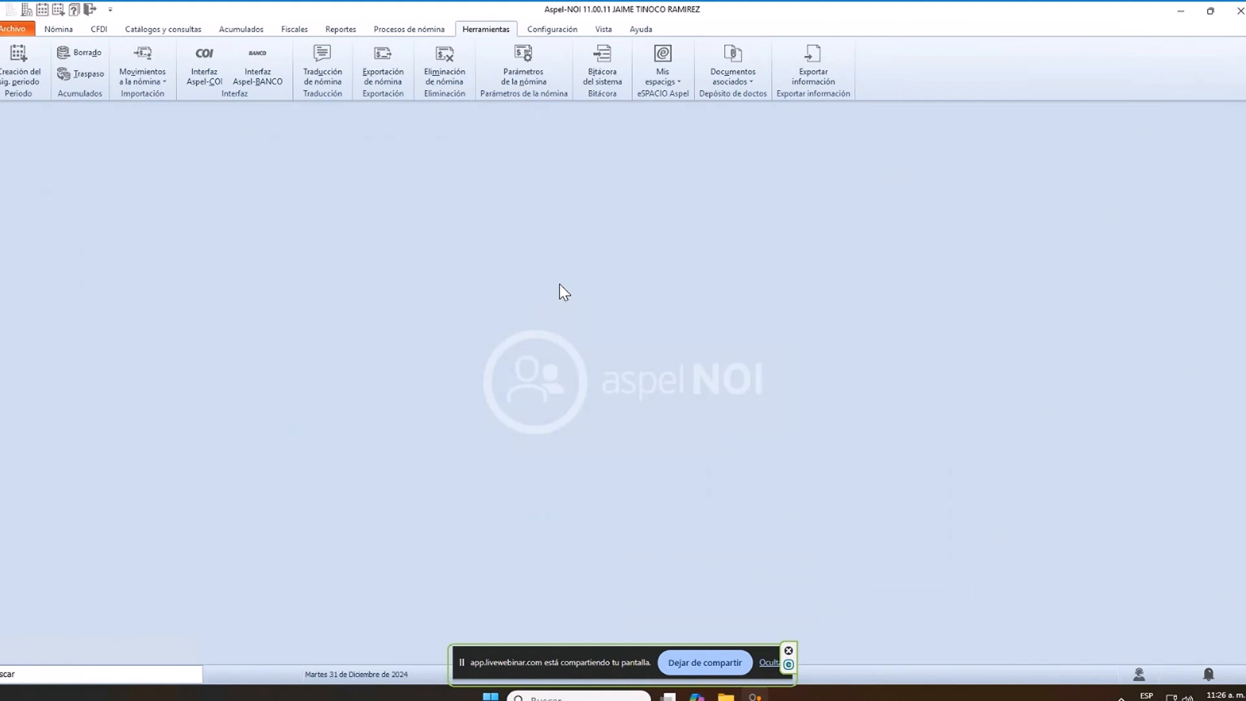
- Open the Acumulados de nóminas query and select BASE GRAV. PTU and Días trabajados as the concepts to consolidate
left_click(240, 31)
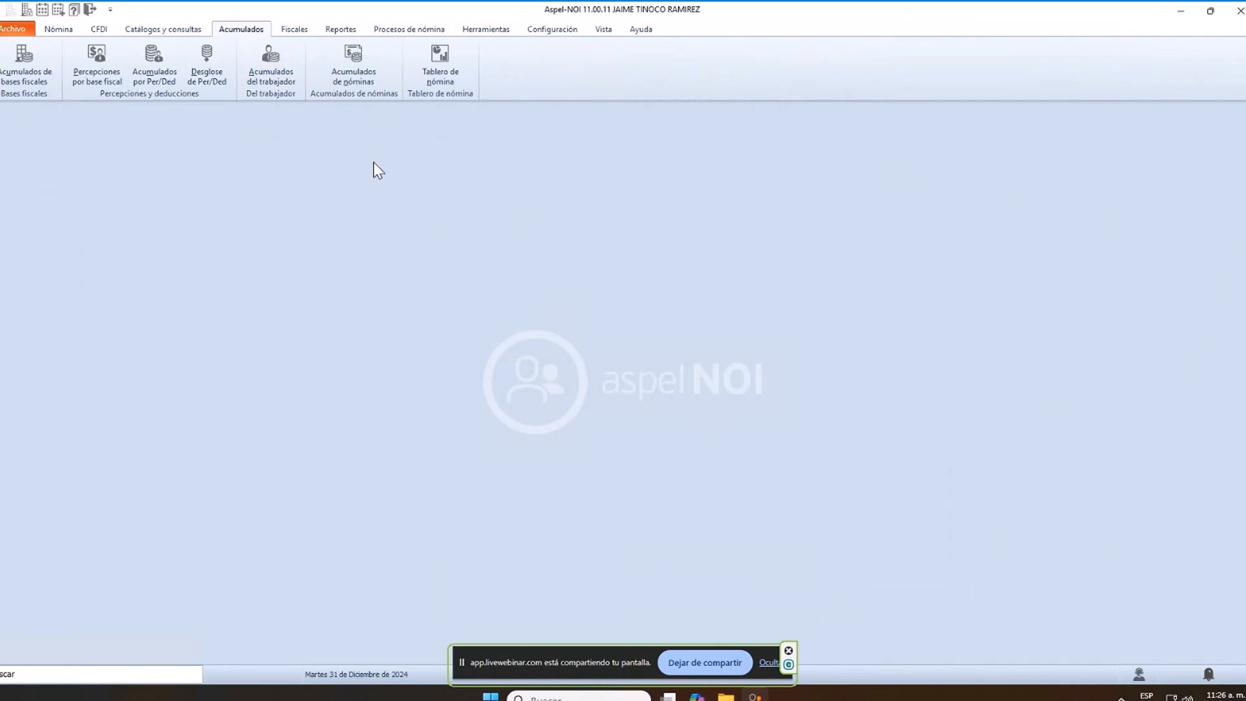
left_click(364, 71)
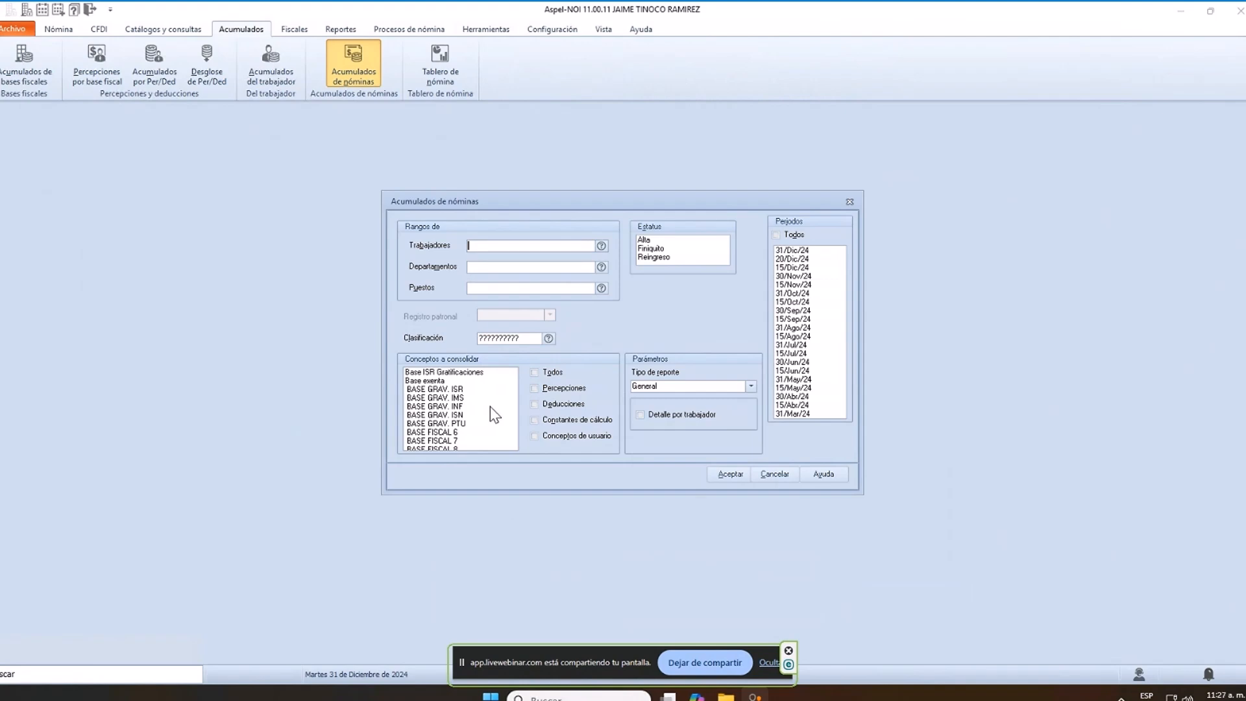
left_click(464, 423)
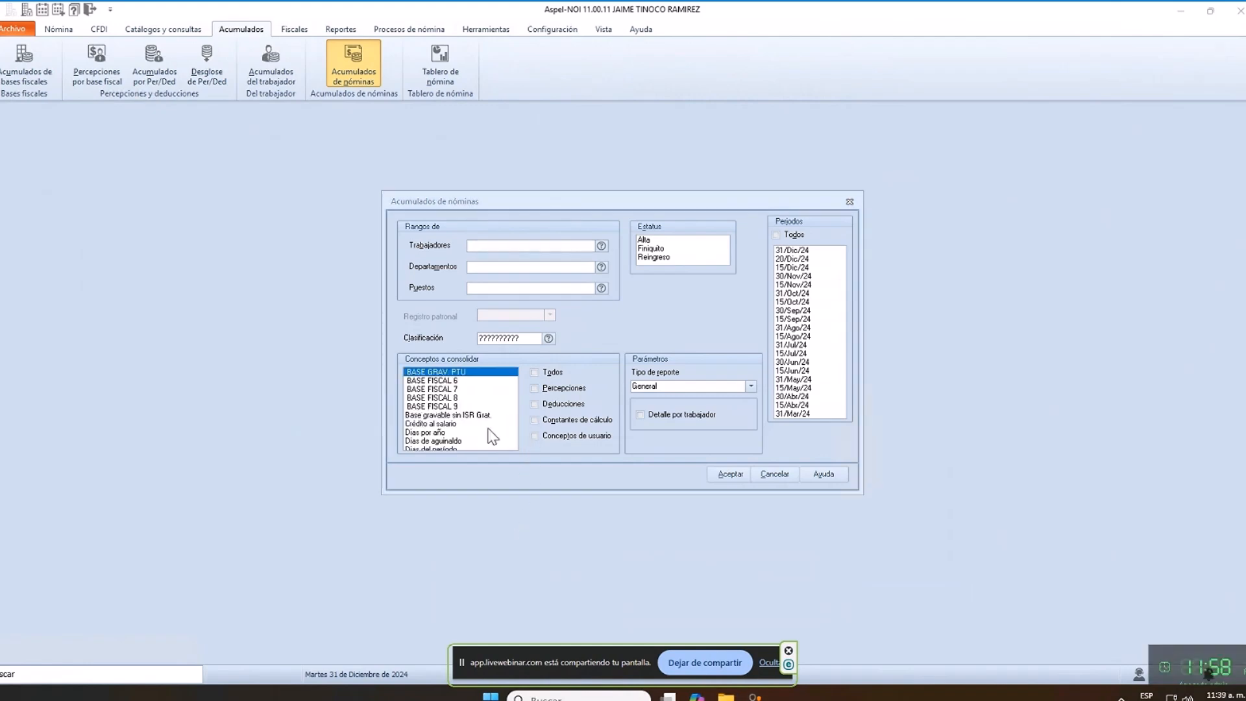
scroll(492, 436, "down", 2)
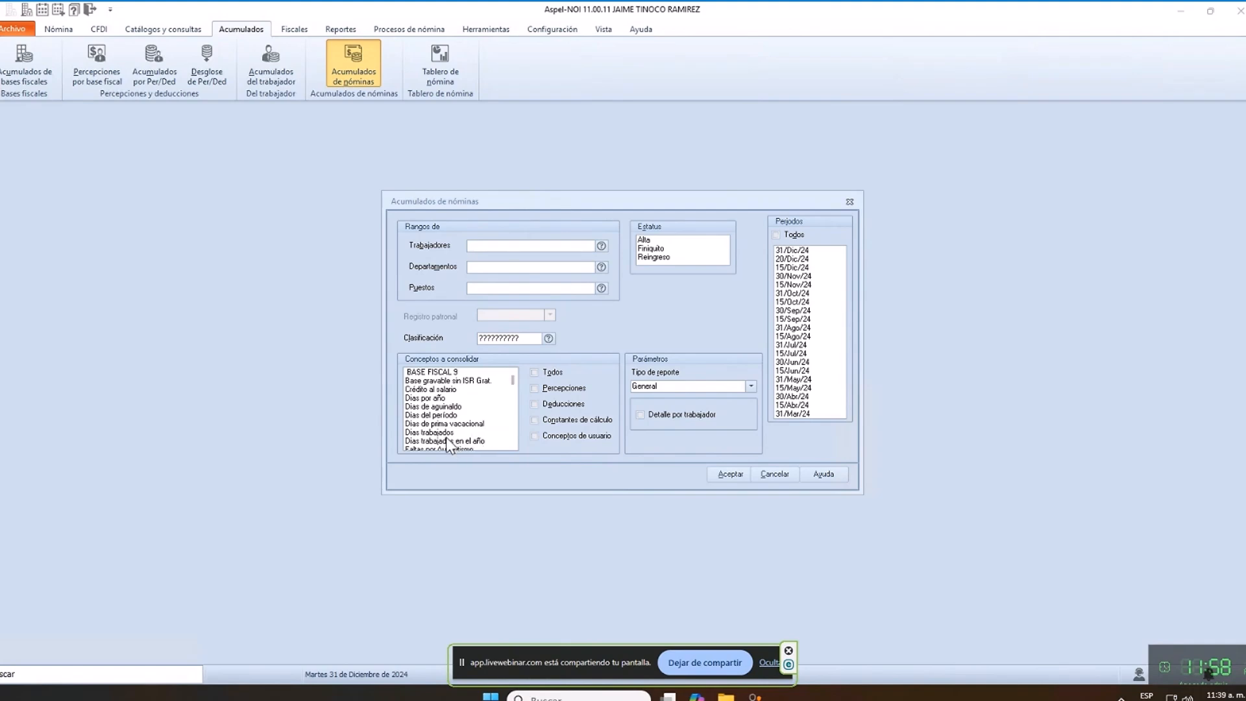
left_click(497, 432)
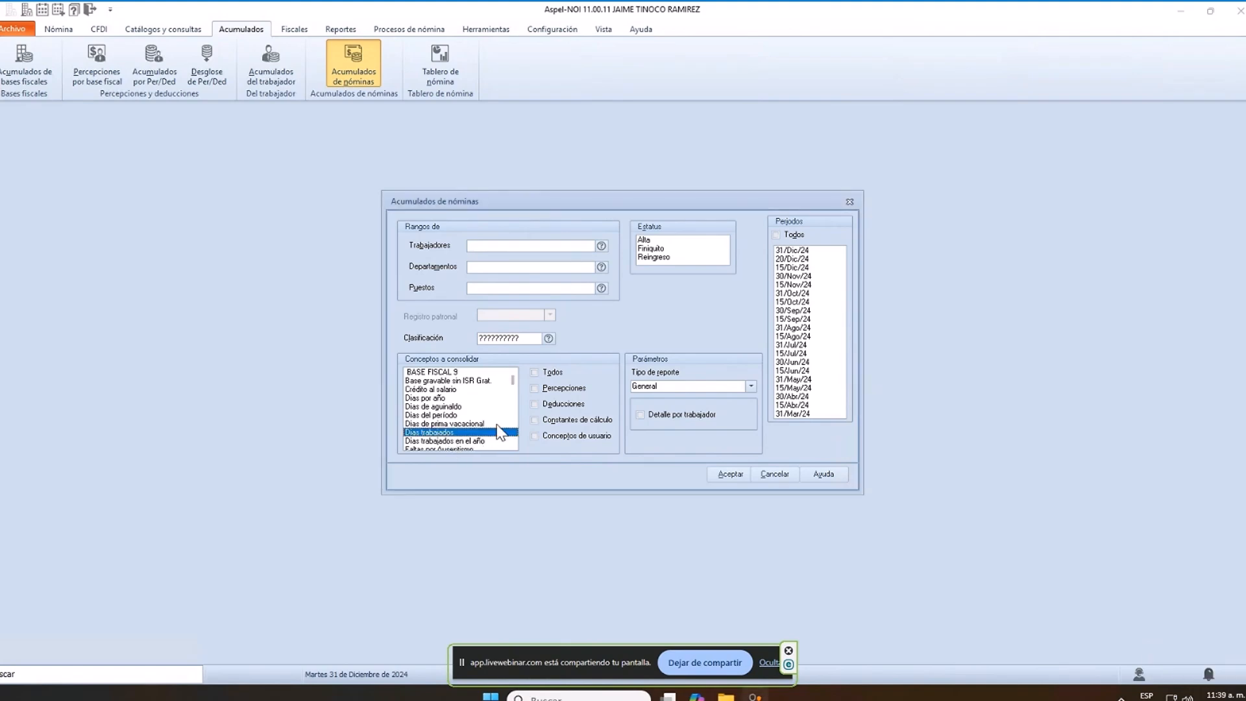
scroll(501, 431, "up", 4)
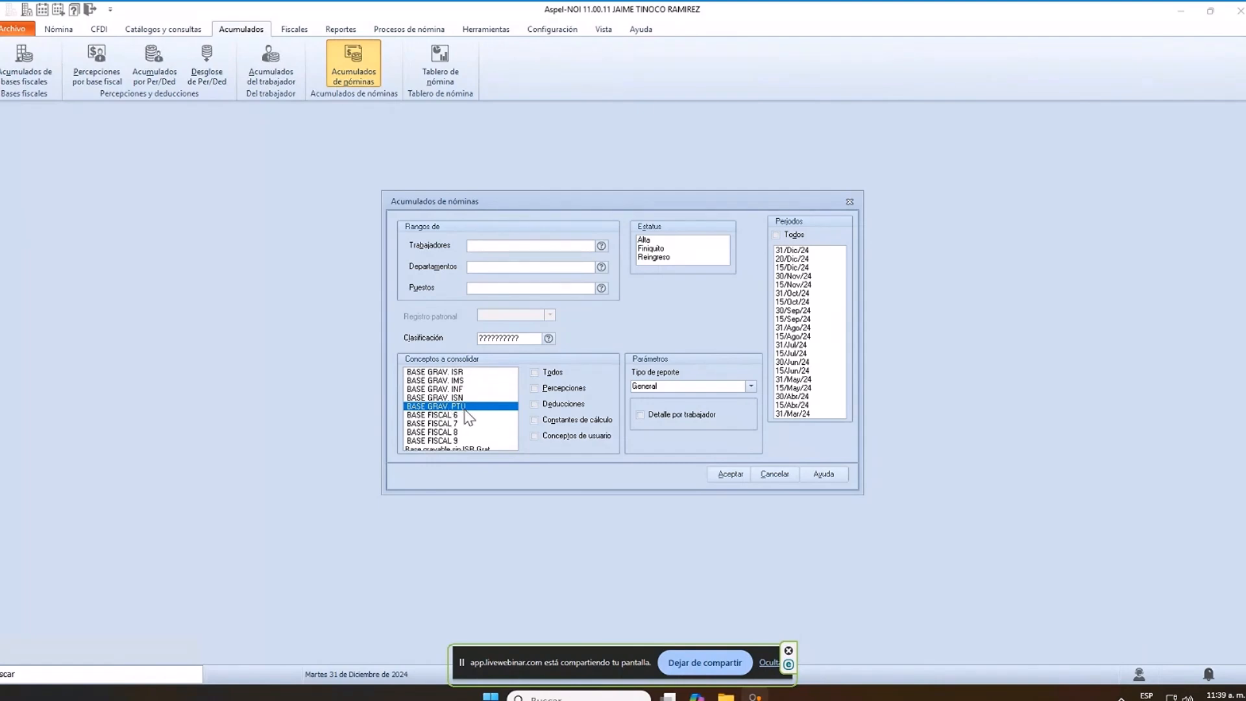
scroll(467, 416, "down", 3)
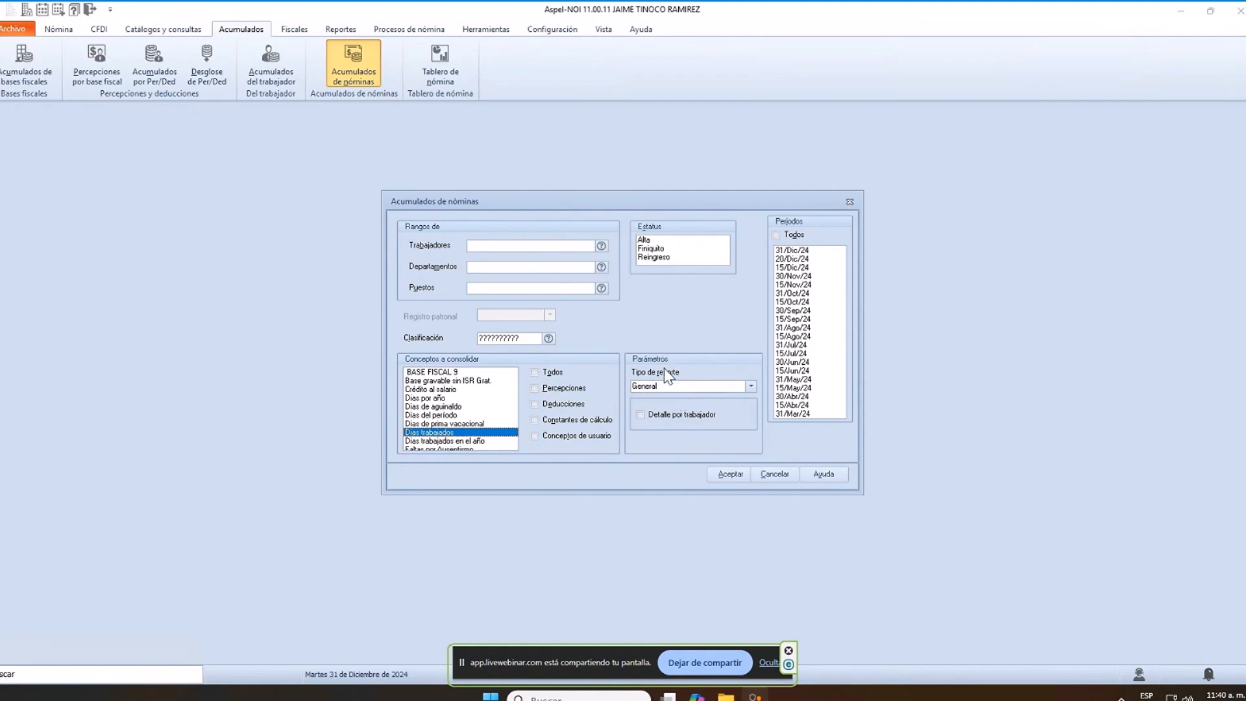
- Enable Detalle por trabajador and select every period from 31/Dic/24 back to 15/Ene/24, leaving out 20/Dic/24
left_click(652, 415)
left_click(802, 252)
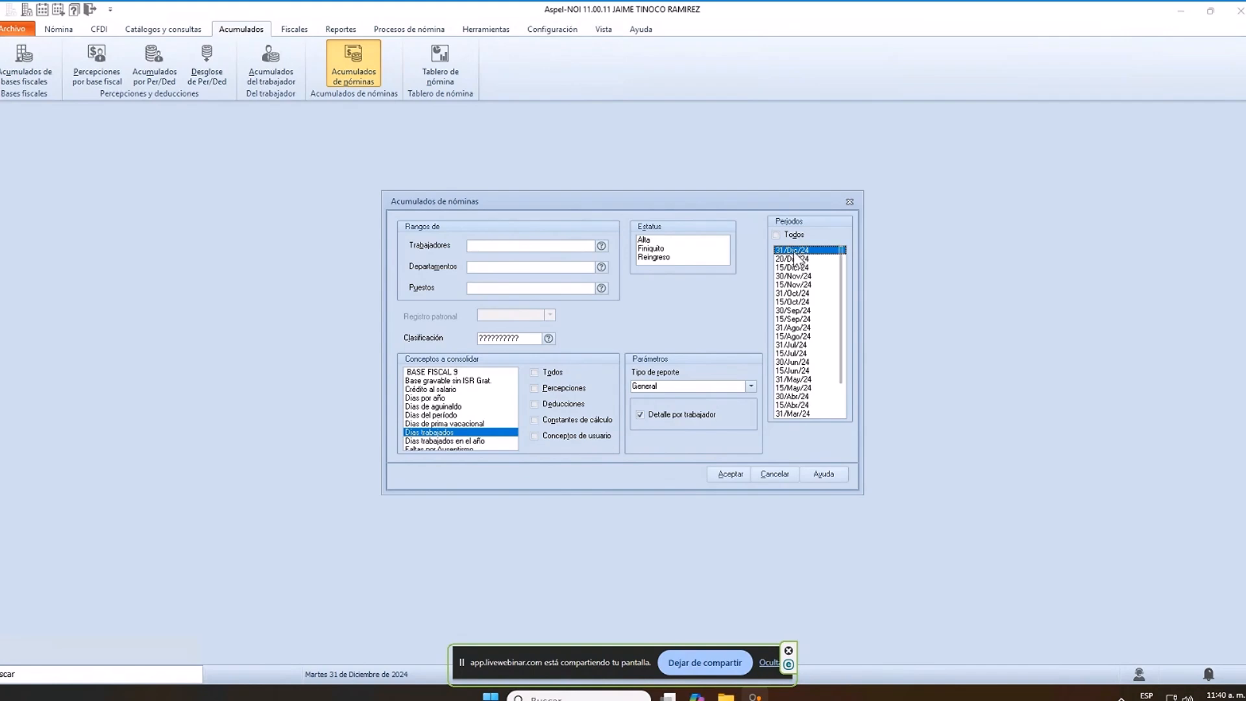
left_click(793, 268, "ctrl")
left_click(791, 276, "ctrl")
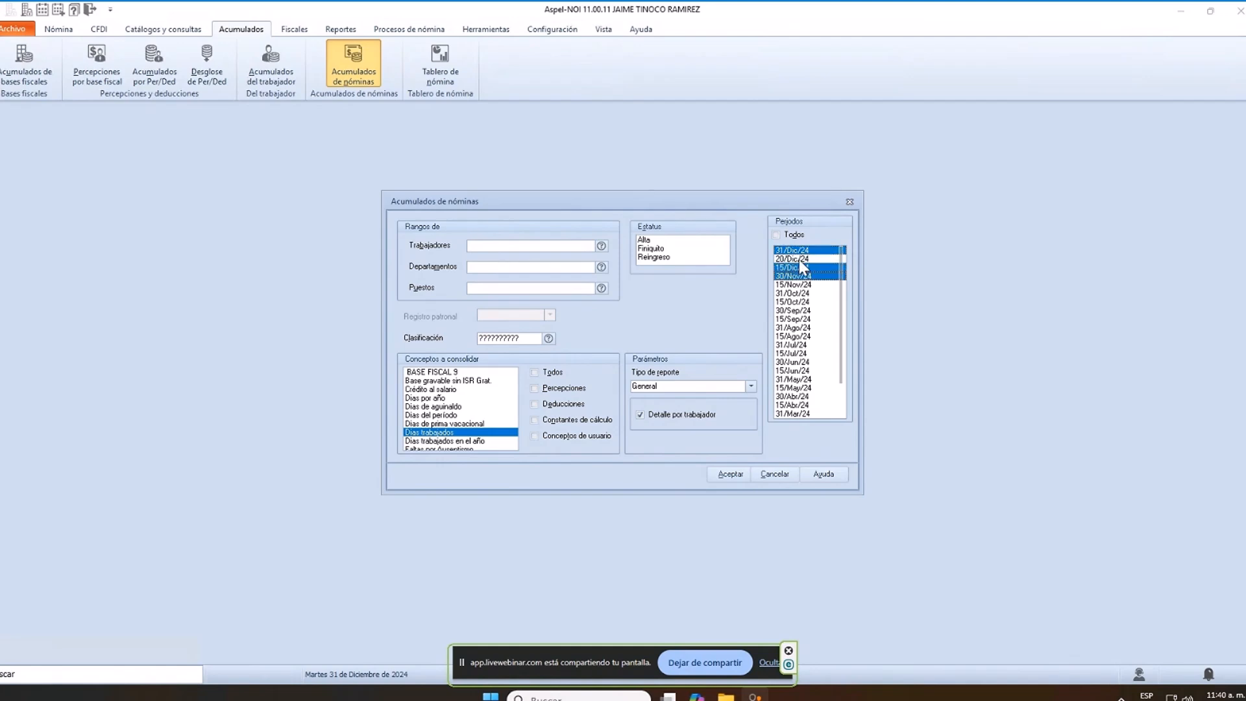
left_click(799, 284, "ctrl")
left_click(799, 293, "ctrl")
left_click(798, 302, "ctrl")
left_click(795, 311, "ctrl")
left_click(793, 319, "ctrl")
left_click(793, 327, "ctrl")
left_click(794, 336, "ctrl")
left_click(794, 345, "ctrl")
left_click(794, 353, "ctrl")
left_click(794, 362, "ctrl")
left_click(795, 370, "ctrl")
left_click(793, 379, "ctrl")
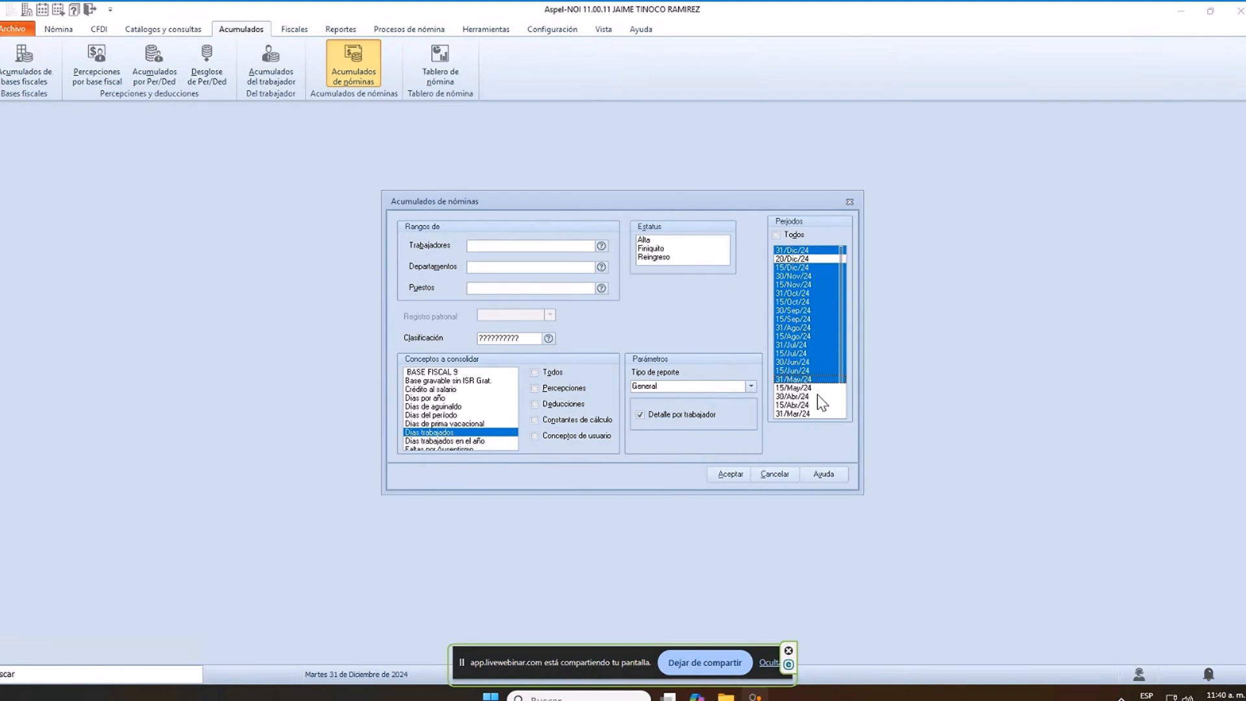
scroll(820, 396, "down", 1)
scroll(818, 388, "down", 1)
left_click(794, 354, "ctrl")
left_click(796, 362, "ctrl")
left_click(796, 371, "ctrl")
left_click(796, 379, "ctrl")
left_click(796, 388, "ctrl")
left_click(796, 396, "ctrl")
left_click(796, 404, "ctrl")
scroll(798, 412, "down", 1)
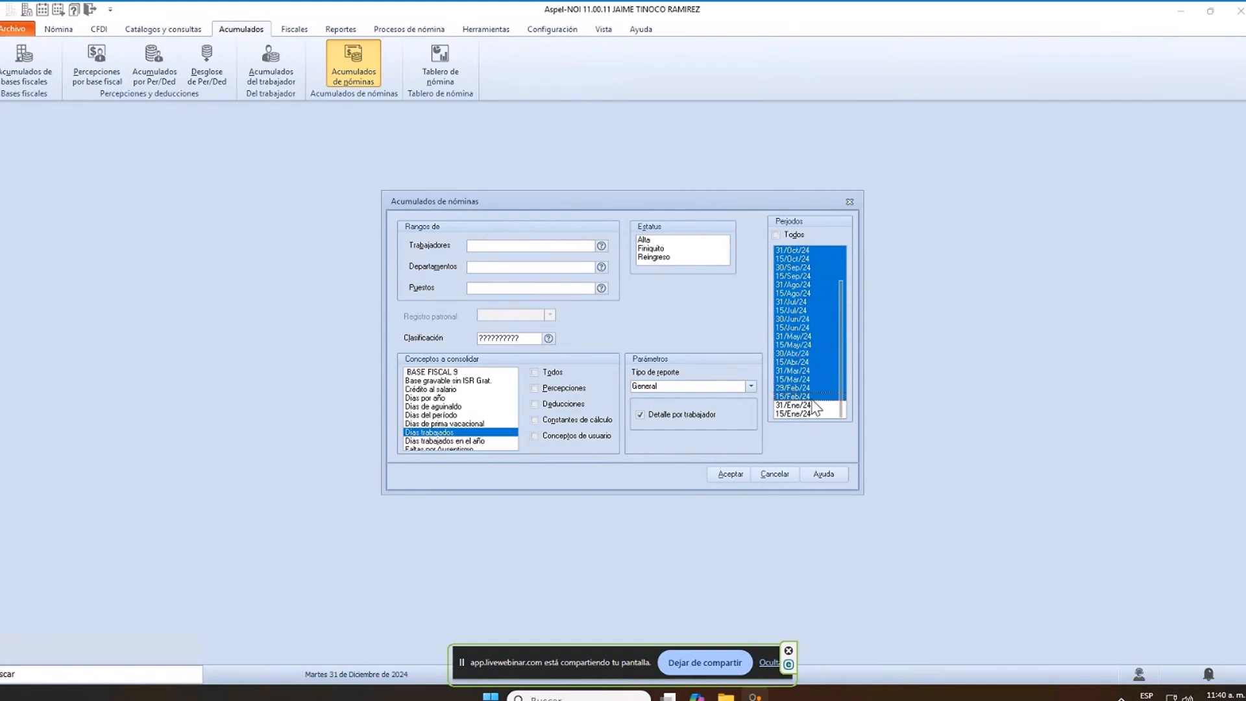
left_click(797, 405, "ctrl")
left_click(795, 415, "ctrl")
scroll(817, 388, "up", 2)
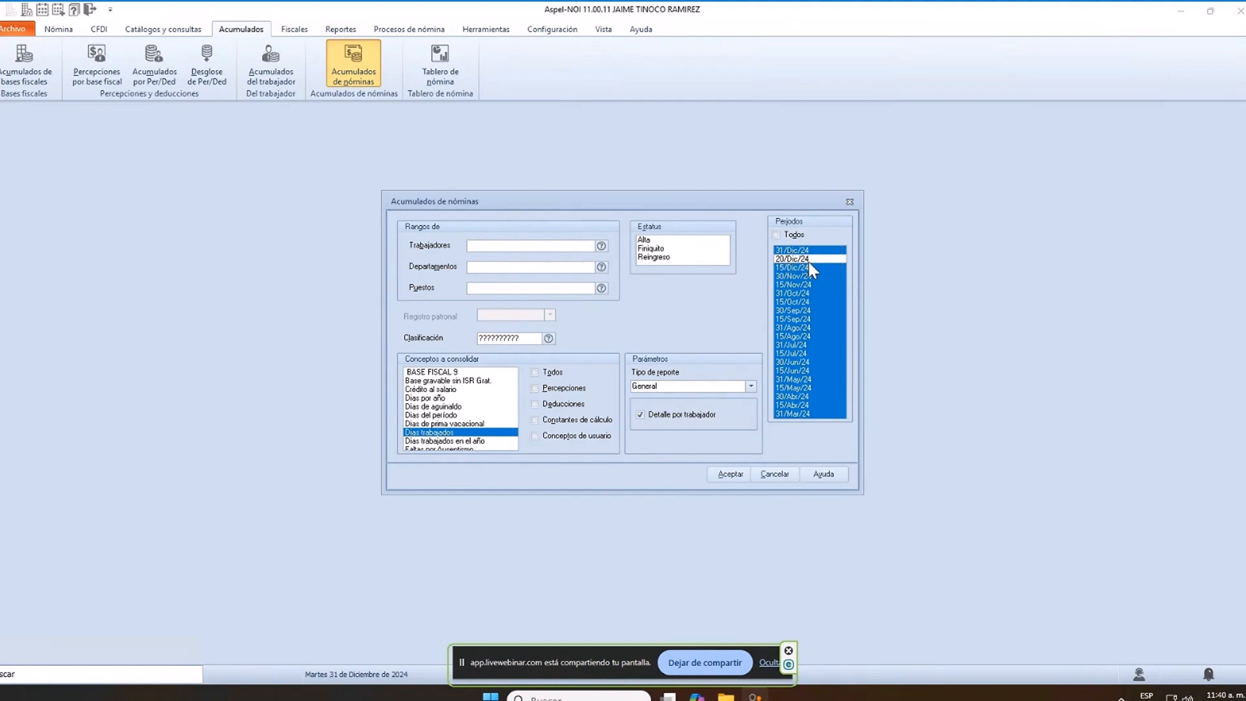
- Generate the payroll accumulations query and display its results in the Consolidado por trabajador view
left_click(725, 477)
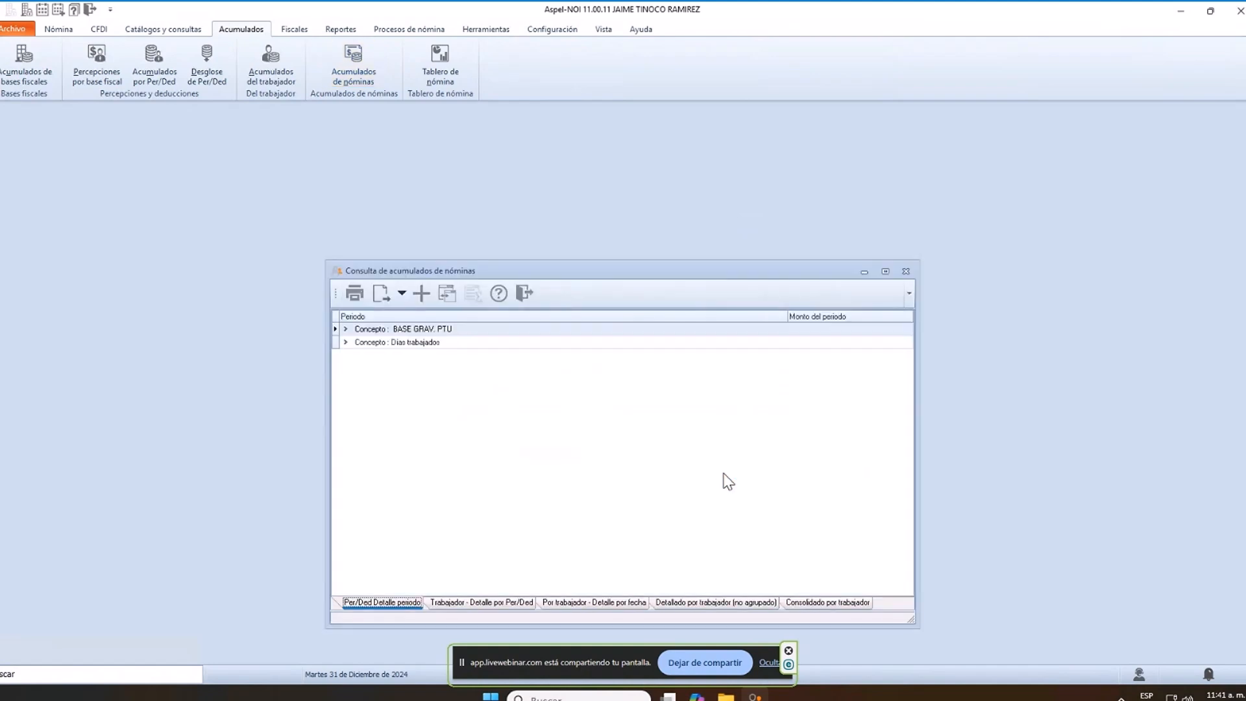
left_click_drag(644, 274, 620, 174)
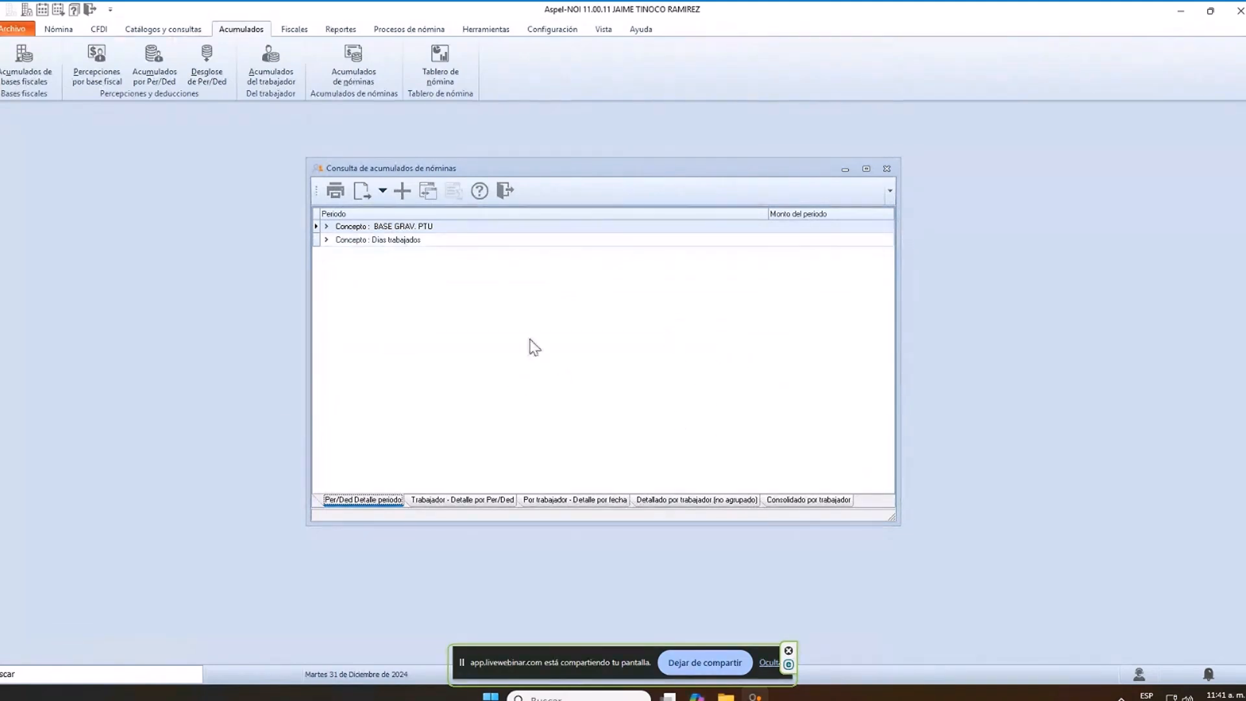
left_click(809, 500)
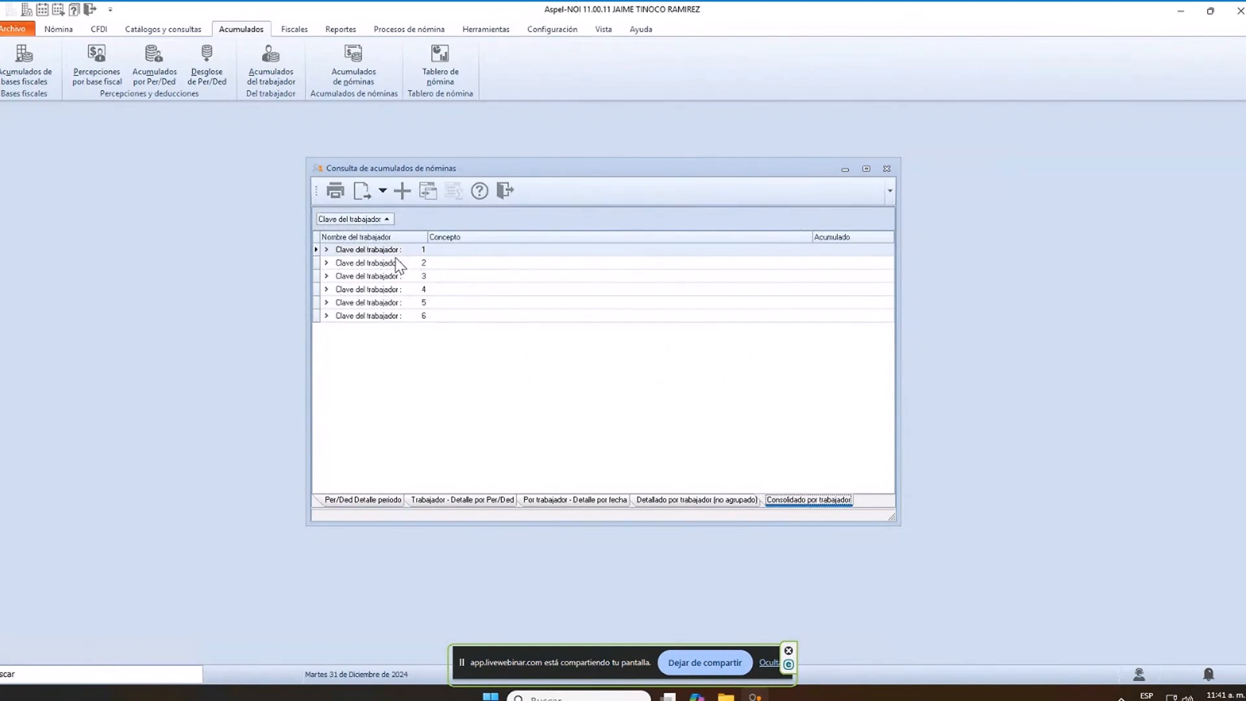
- Expand the consolidated entries of workers 1 to 6 and widen the Nombre del trabajador column to fit the full names
left_click(327, 251)
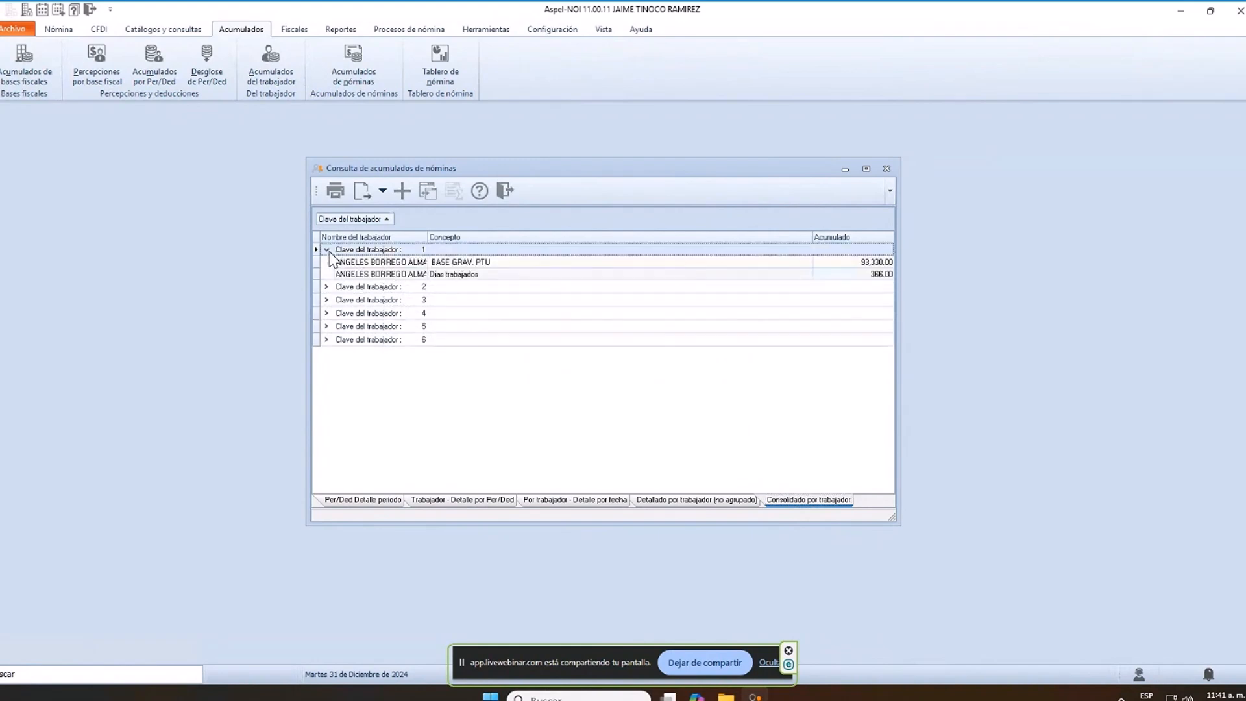
left_click(327, 287)
left_click(327, 323)
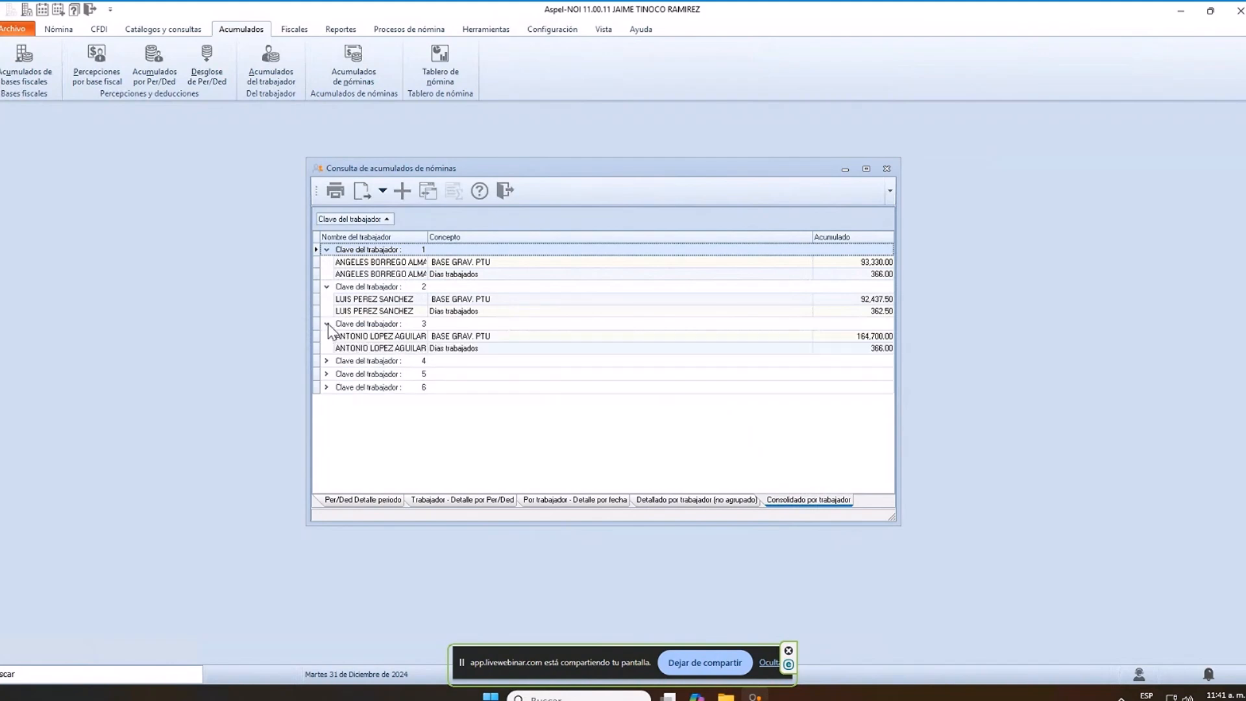
left_click(327, 360)
left_click(327, 398)
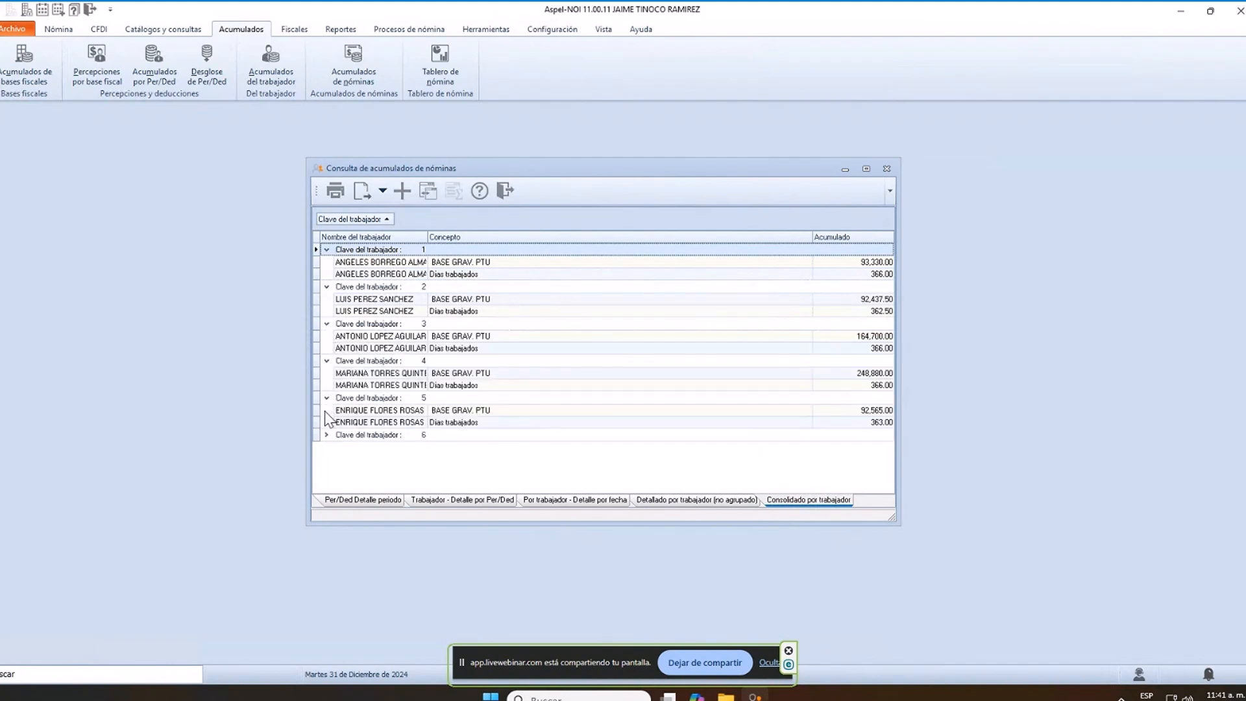
left_click(327, 434)
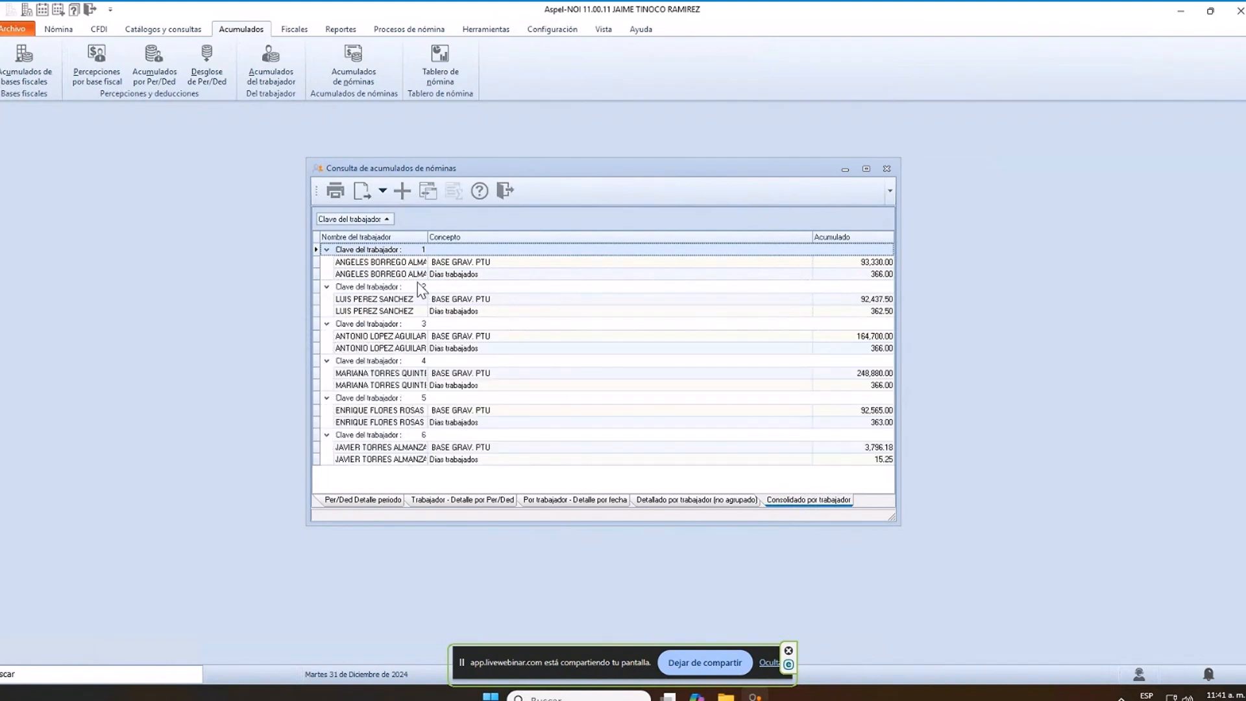
left_click_drag(428, 236, 466, 237)
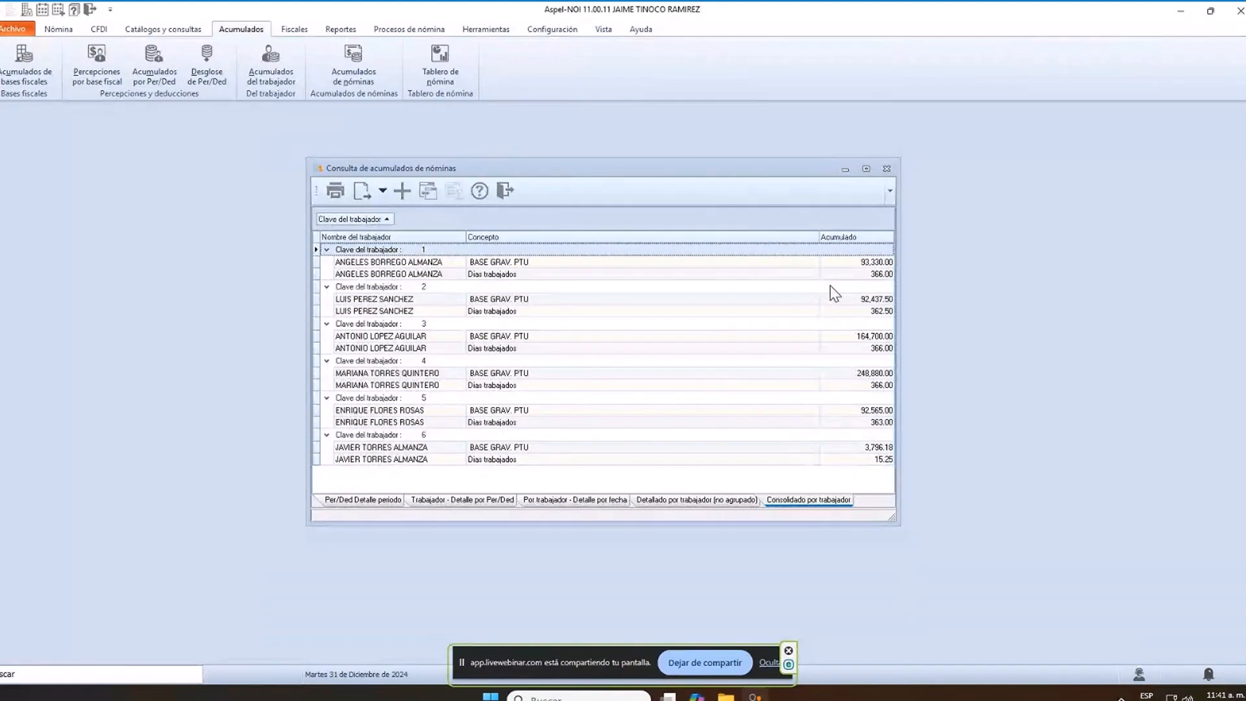
- Review the accumulated BASE GRAV. PTU and Días trabajados of worker 1 and the days worked of worker 6
mouse_move(592, 9)
left_click(492, 274)
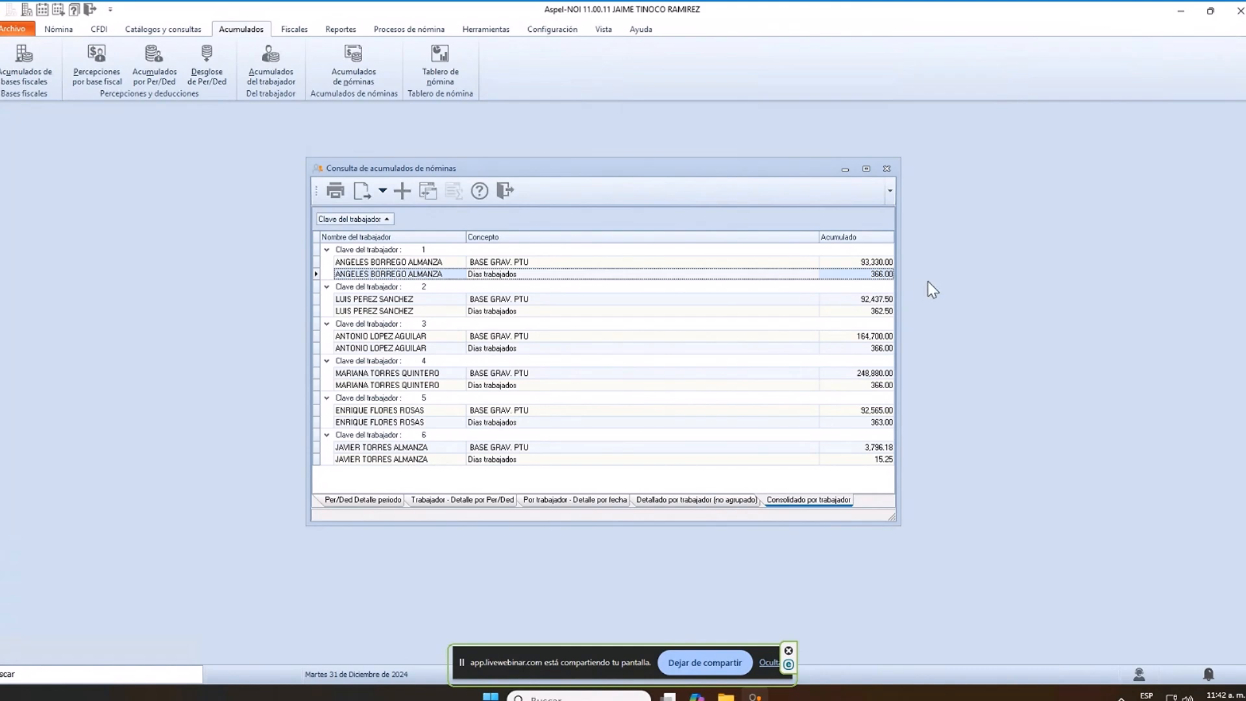
left_click(872, 262)
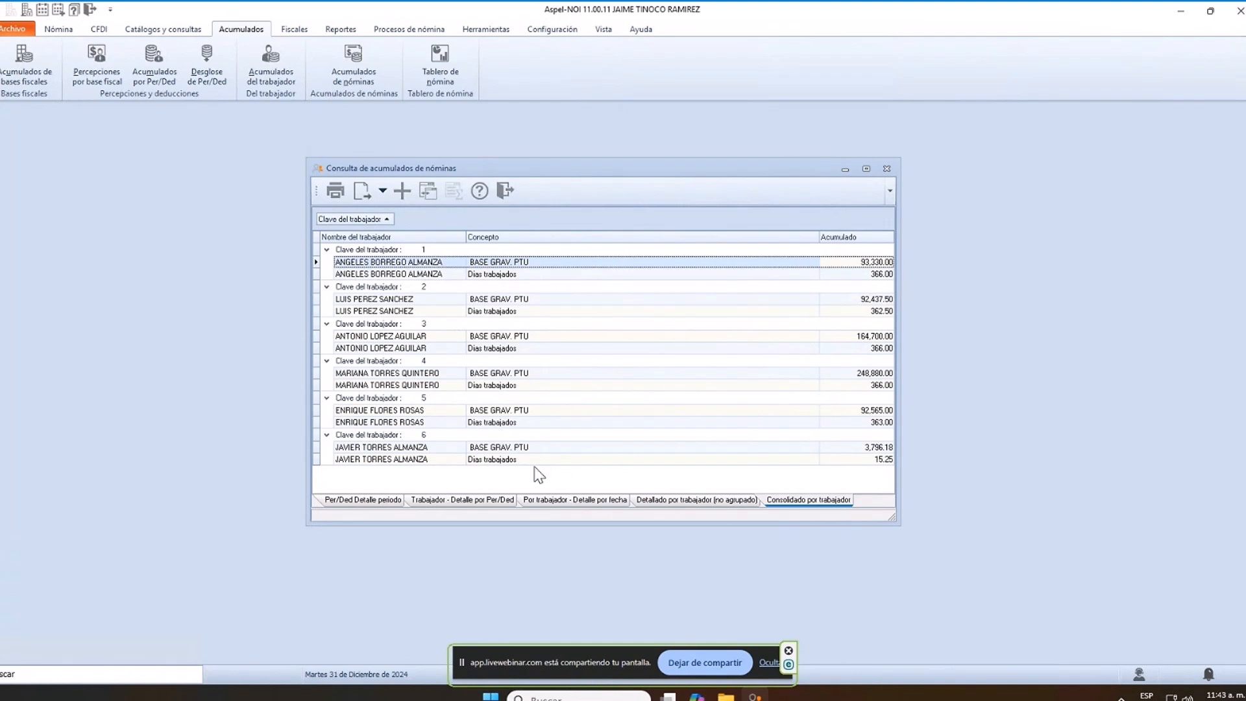
left_click(393, 461)
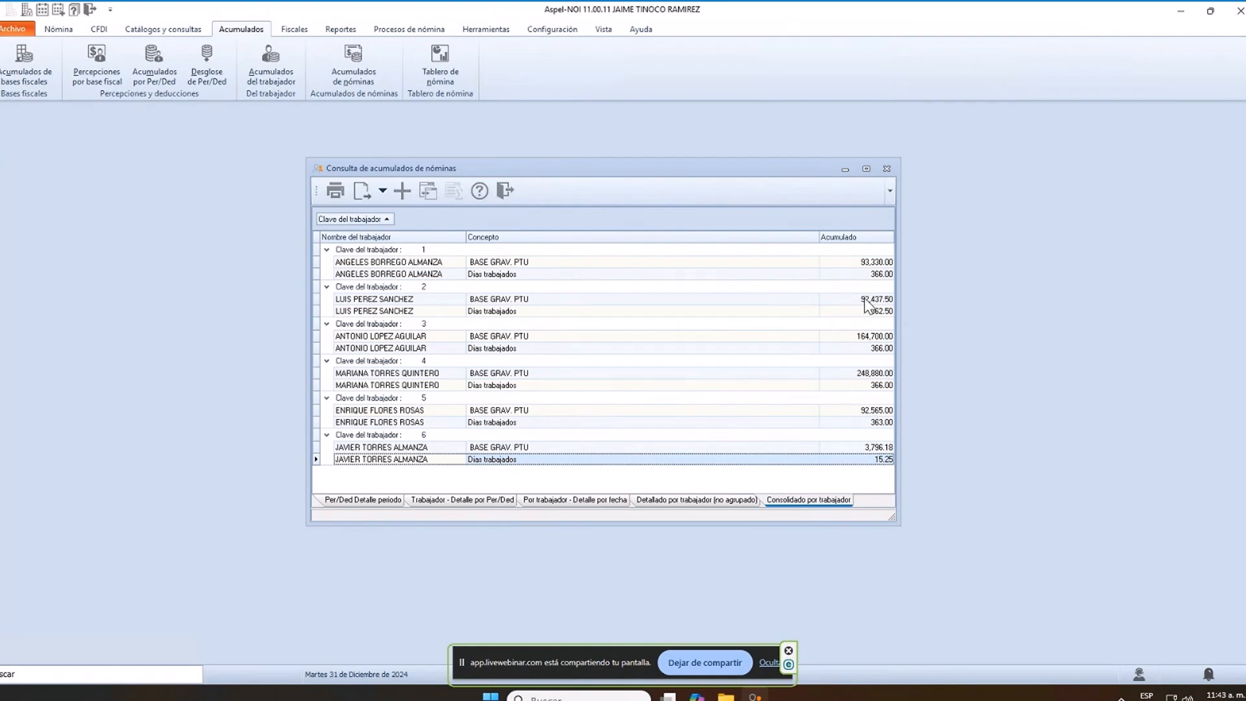
- Export the consolidated payroll accumulations in Excel format as NOMINA.XLS, and close the exported workbook after viewing it
left_click(368, 196)
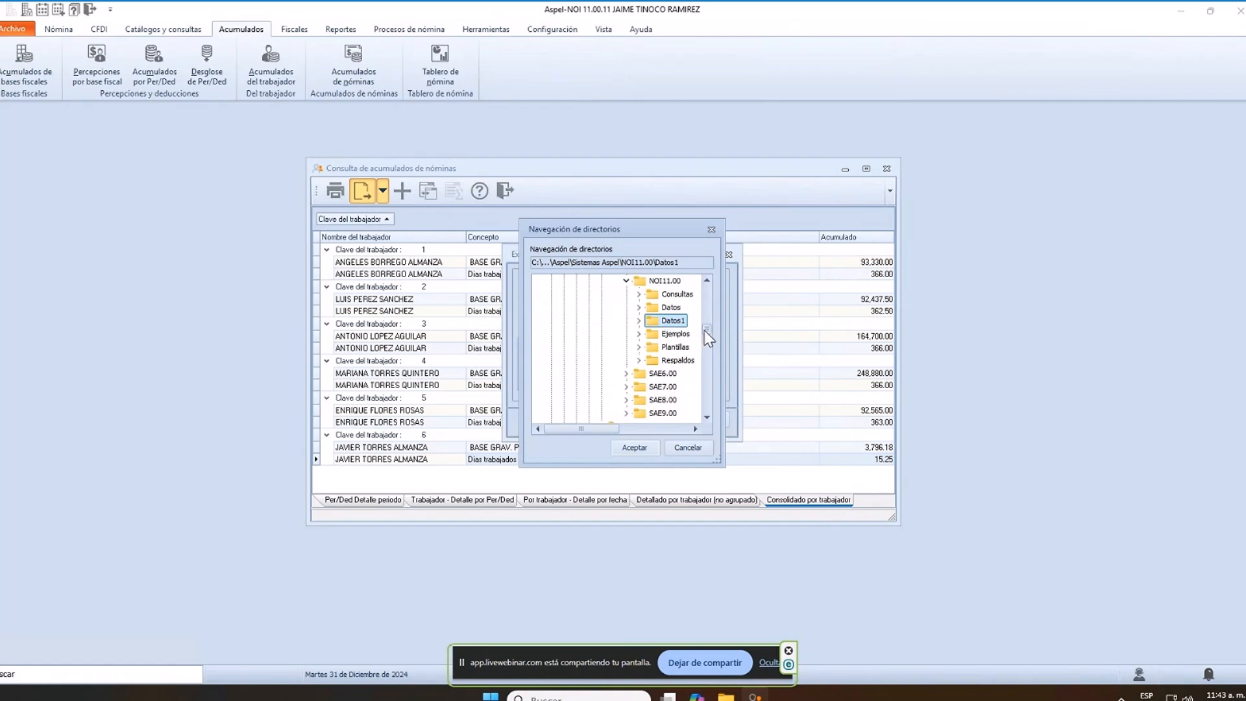
left_click_drag(705, 331, 711, 269)
left_click(591, 282)
left_click(634, 447)
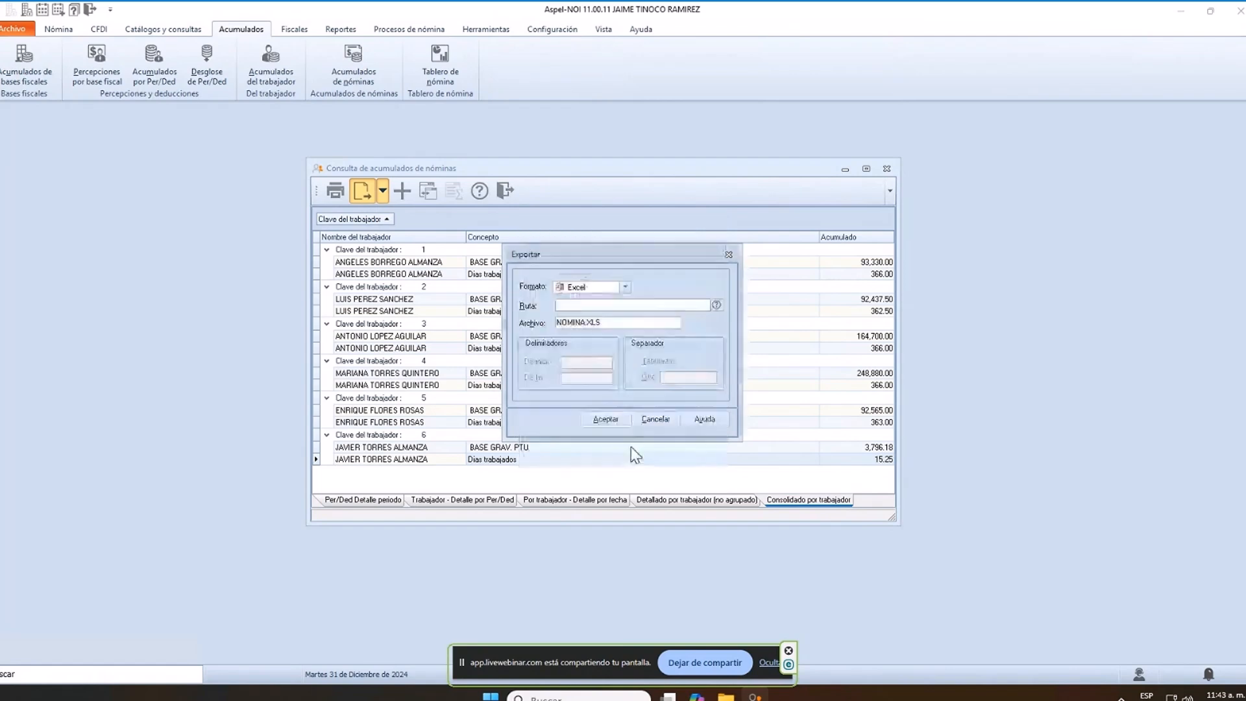
left_click(606, 420)
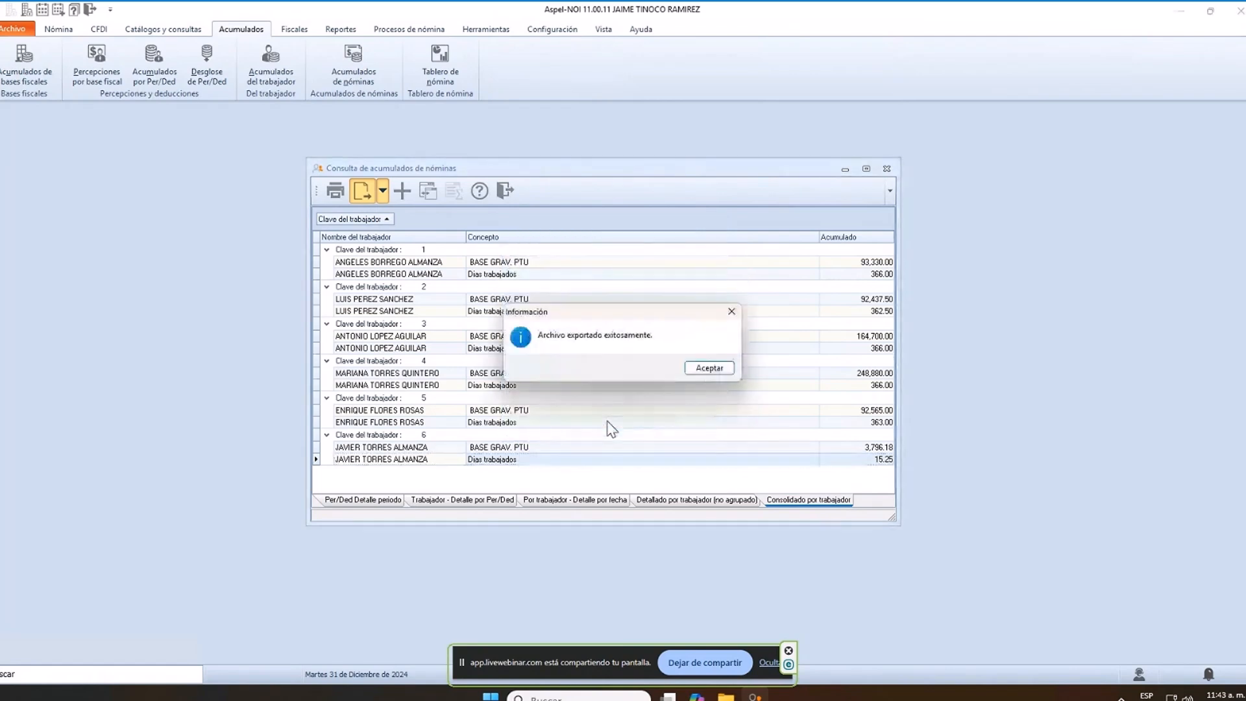
left_click(711, 368)
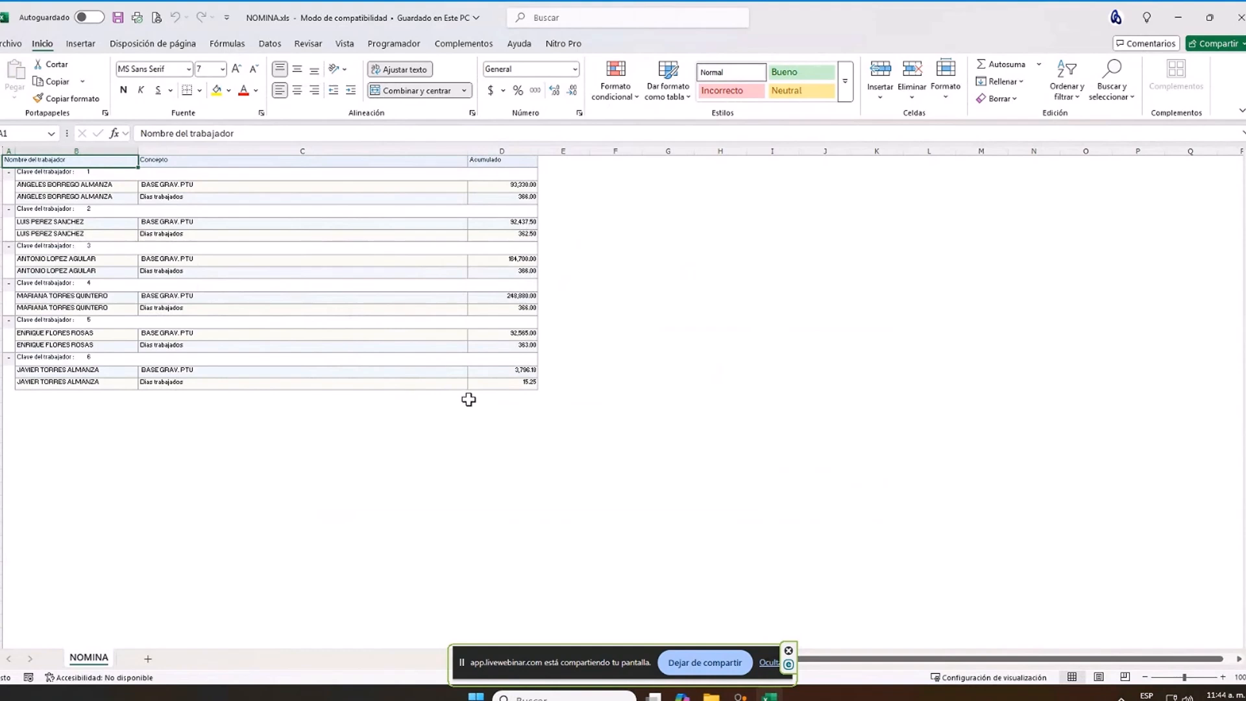
left_click(1240, 17)
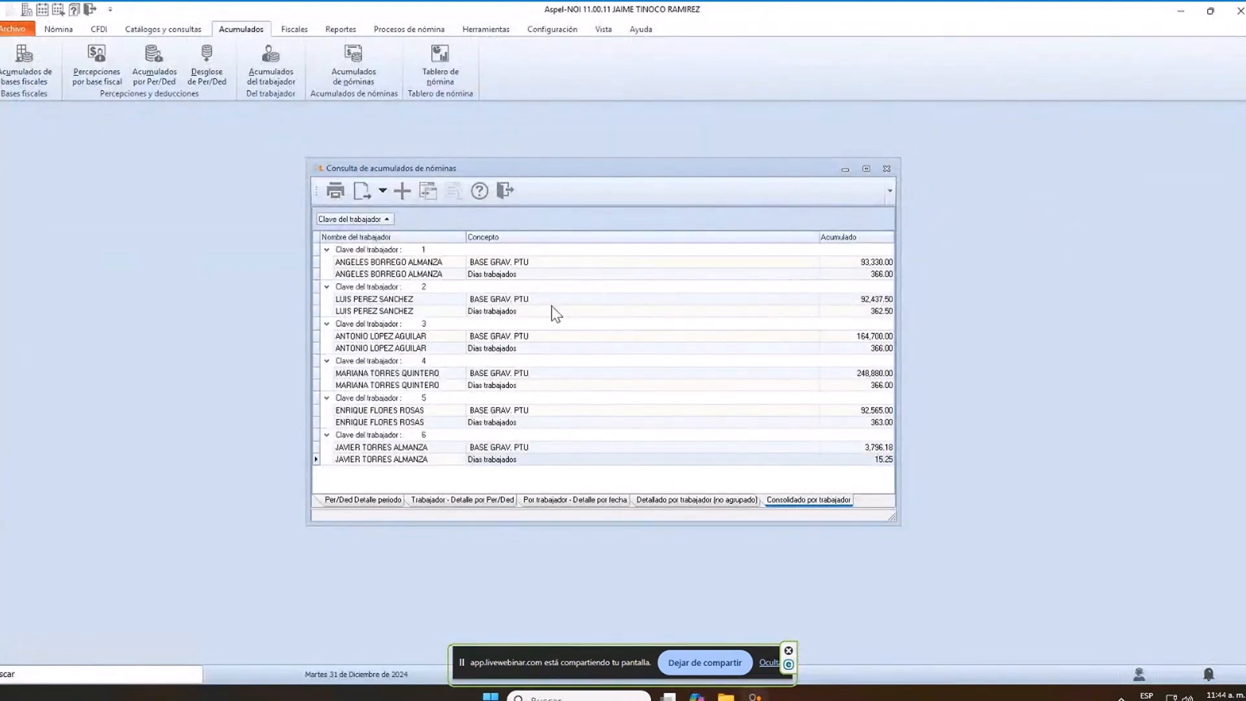
- Close the payroll accumulations query and switch to the presentation slide about creating a payroll period with a different date
left_click(508, 196)
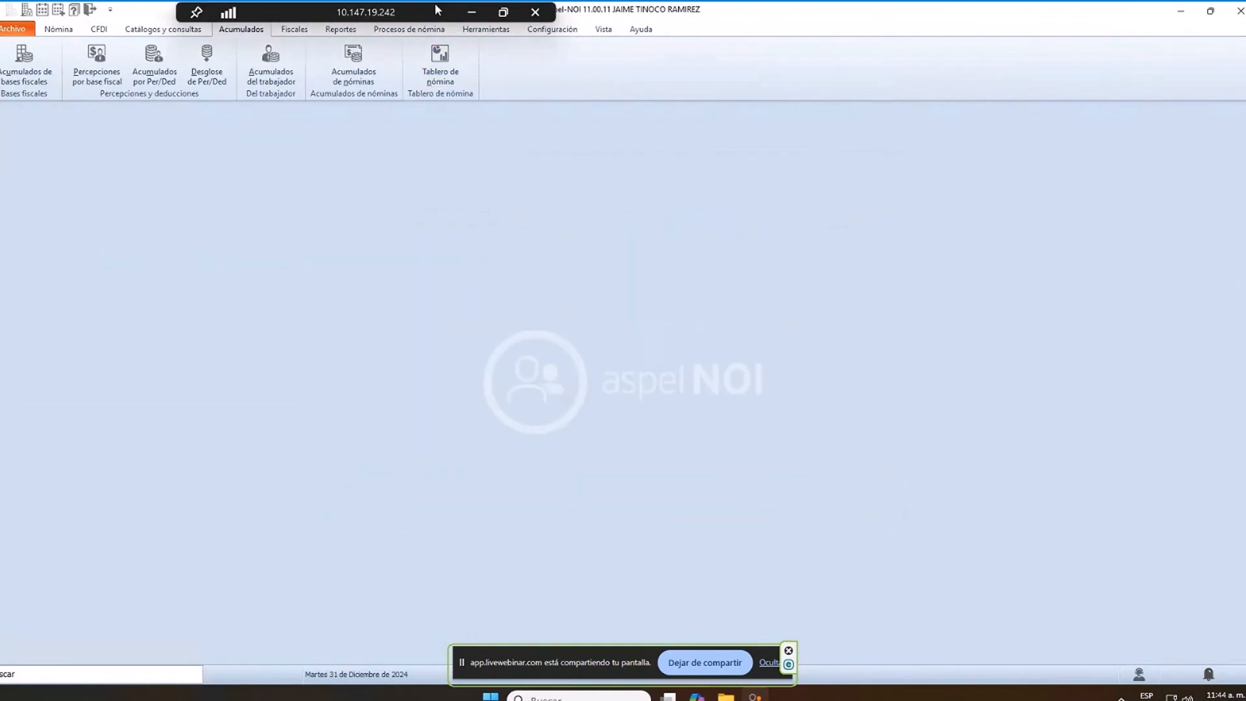
left_click(471, 14)
left_click(784, 442)
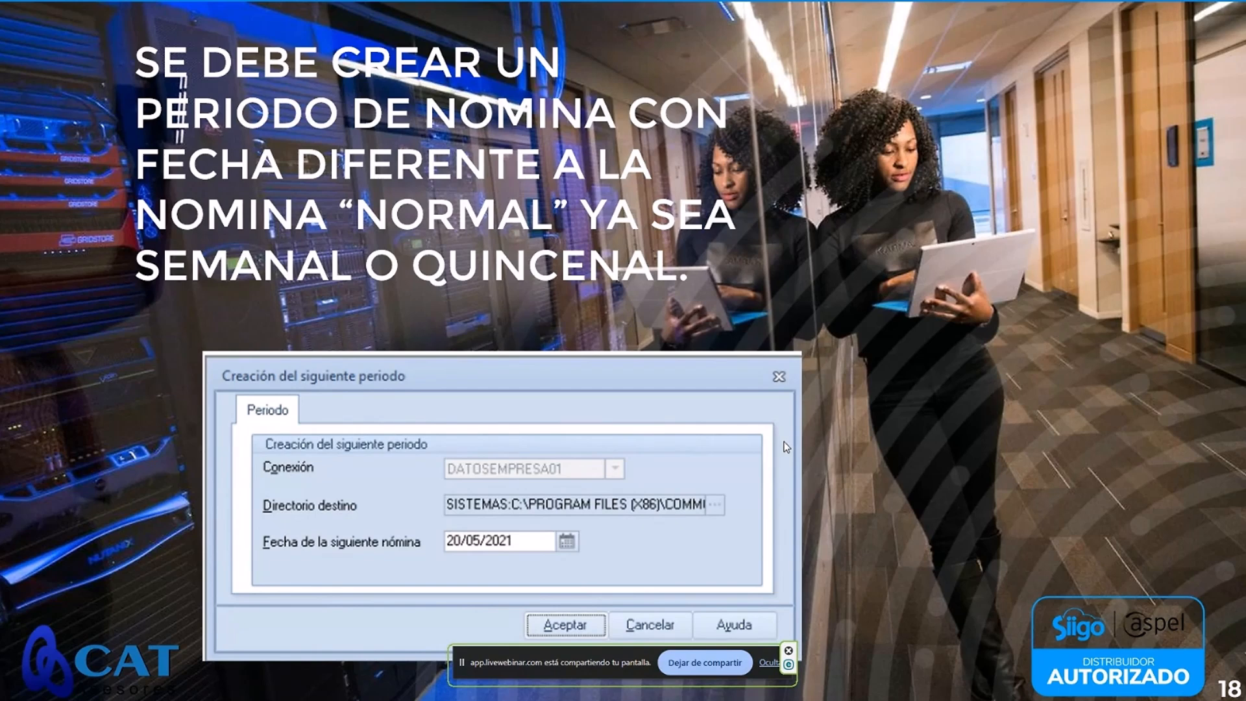
- Switch back to Aspel-NOI and open the 15/05/2025 payroll period from the period administrator
key("alt+Tab")
key("alt+Tab")
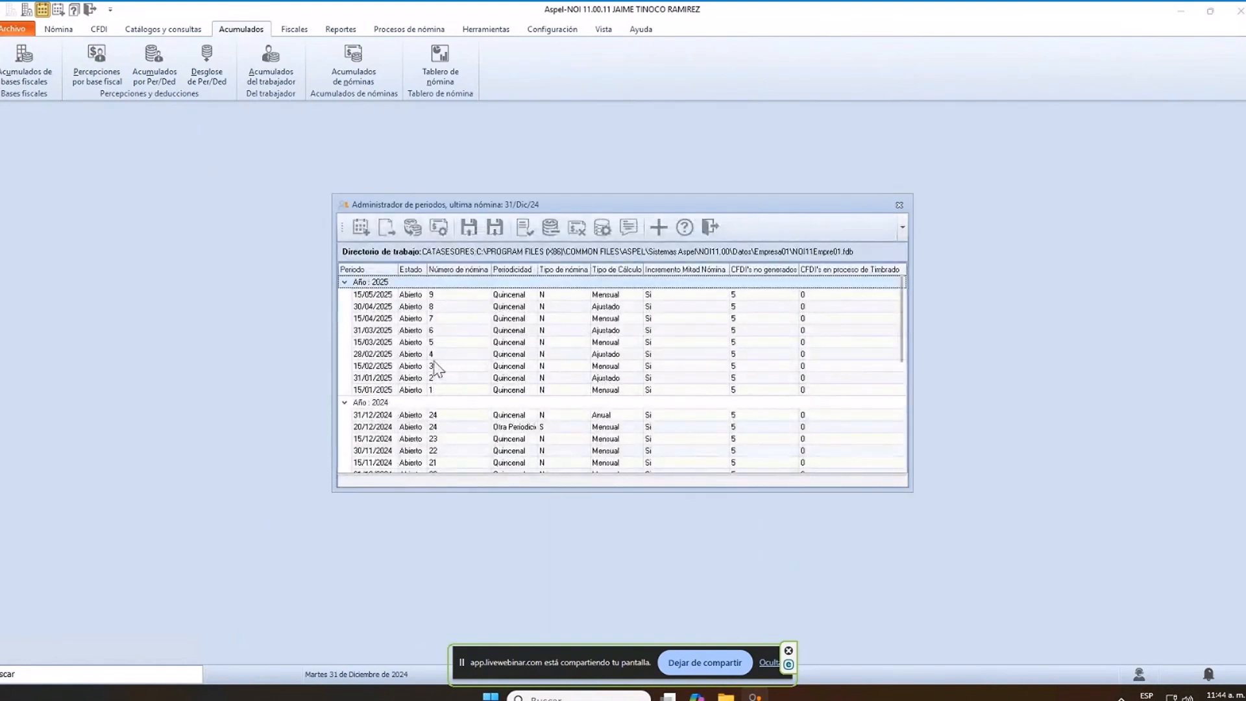
left_click(386, 296)
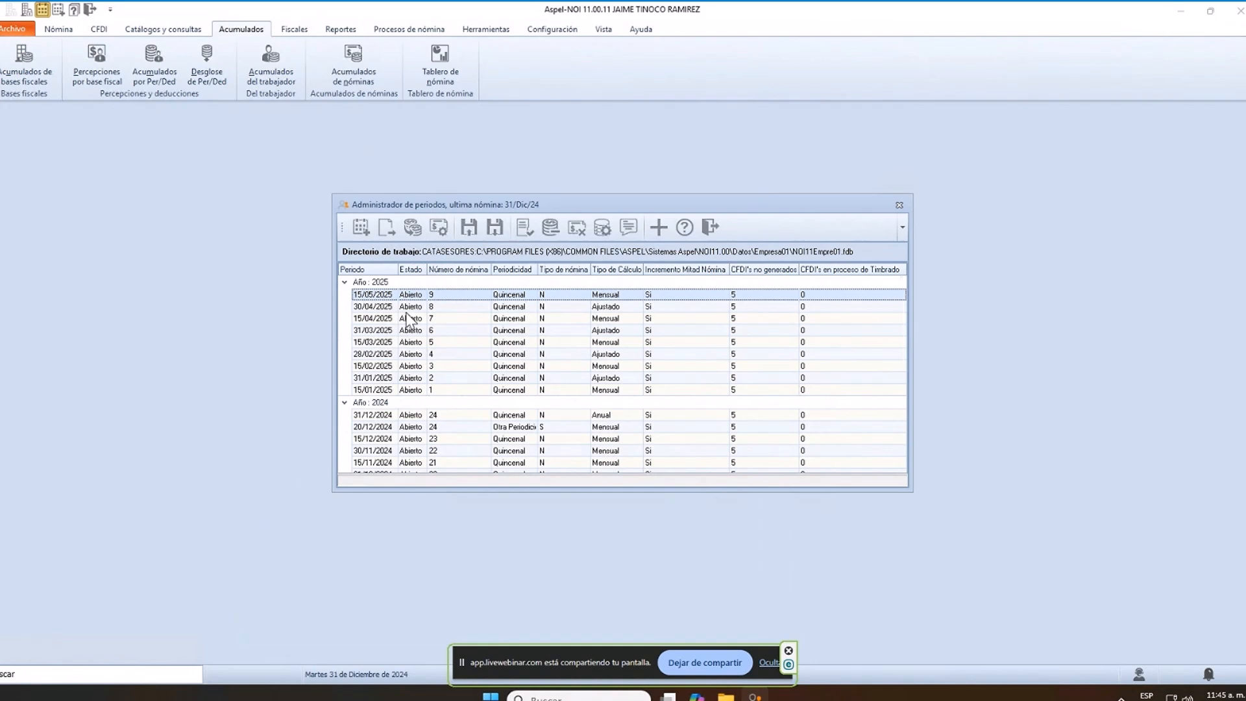
left_click(366, 310)
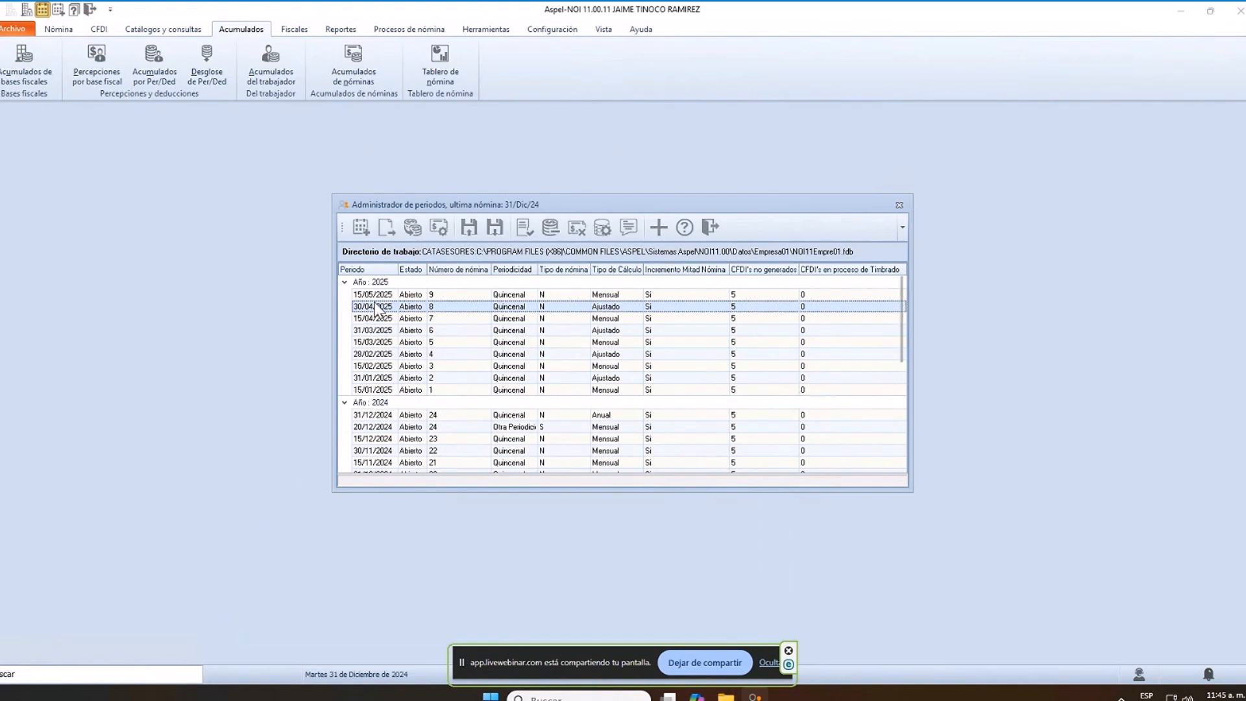
left_click(377, 297)
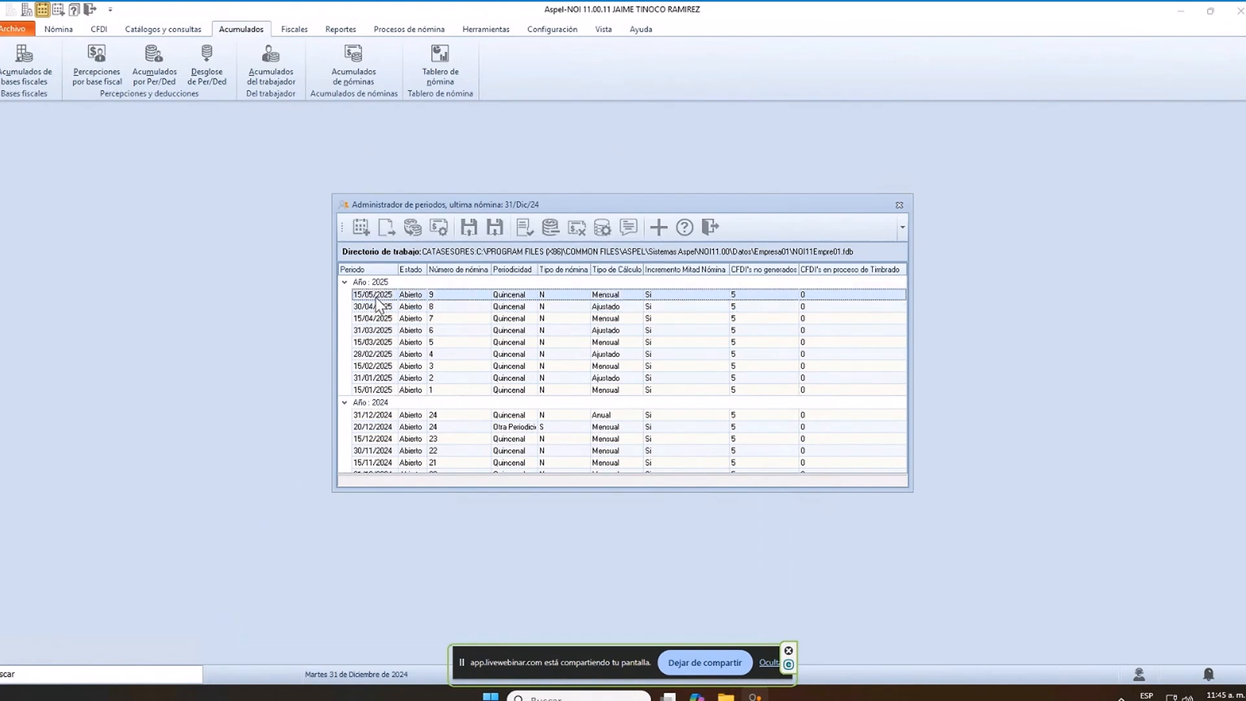
double_click(376, 297)
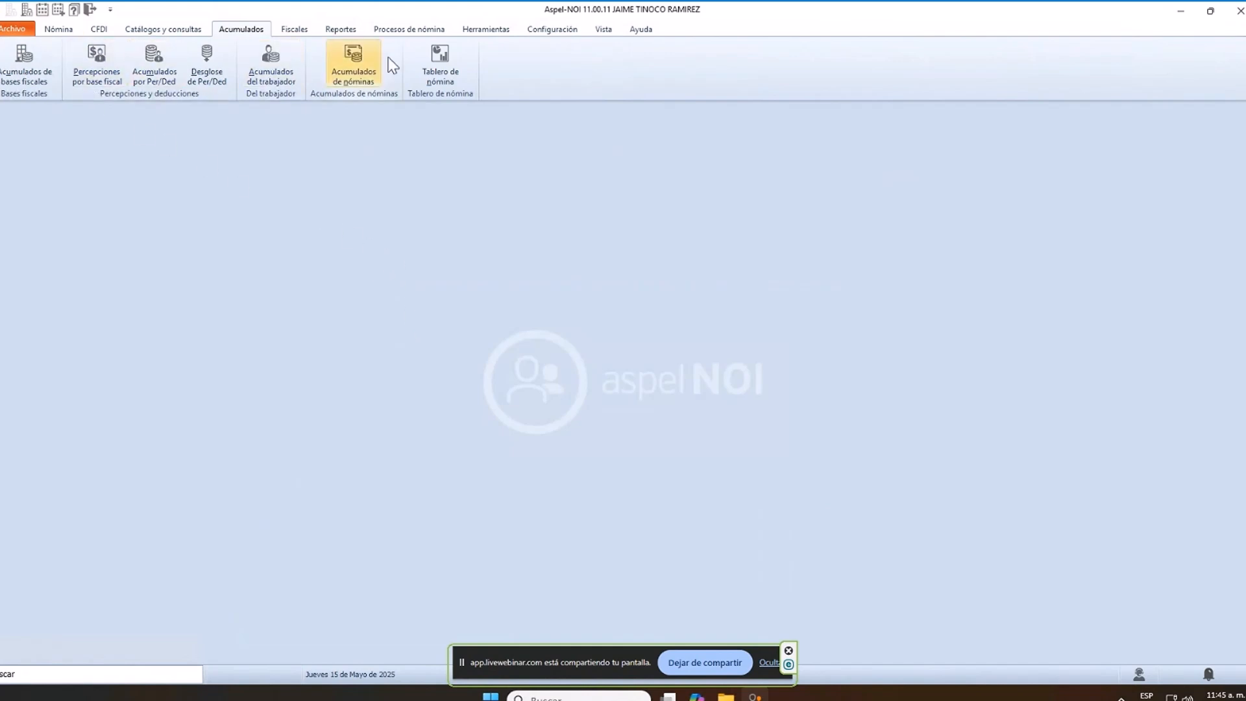
- Create the next payroll period dated 20/05/2025, change to it, and close the workers catalog
left_click(486, 29)
left_click(17, 62)
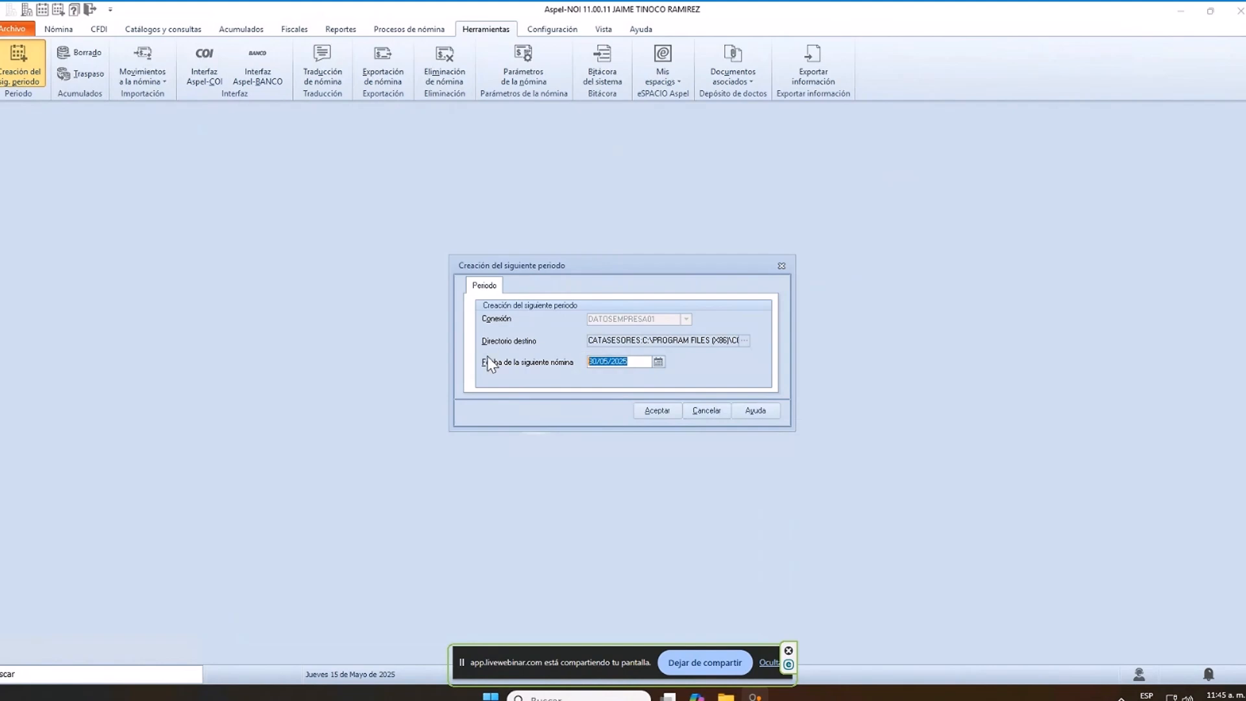
type("20/05/25")
left_click(658, 410)
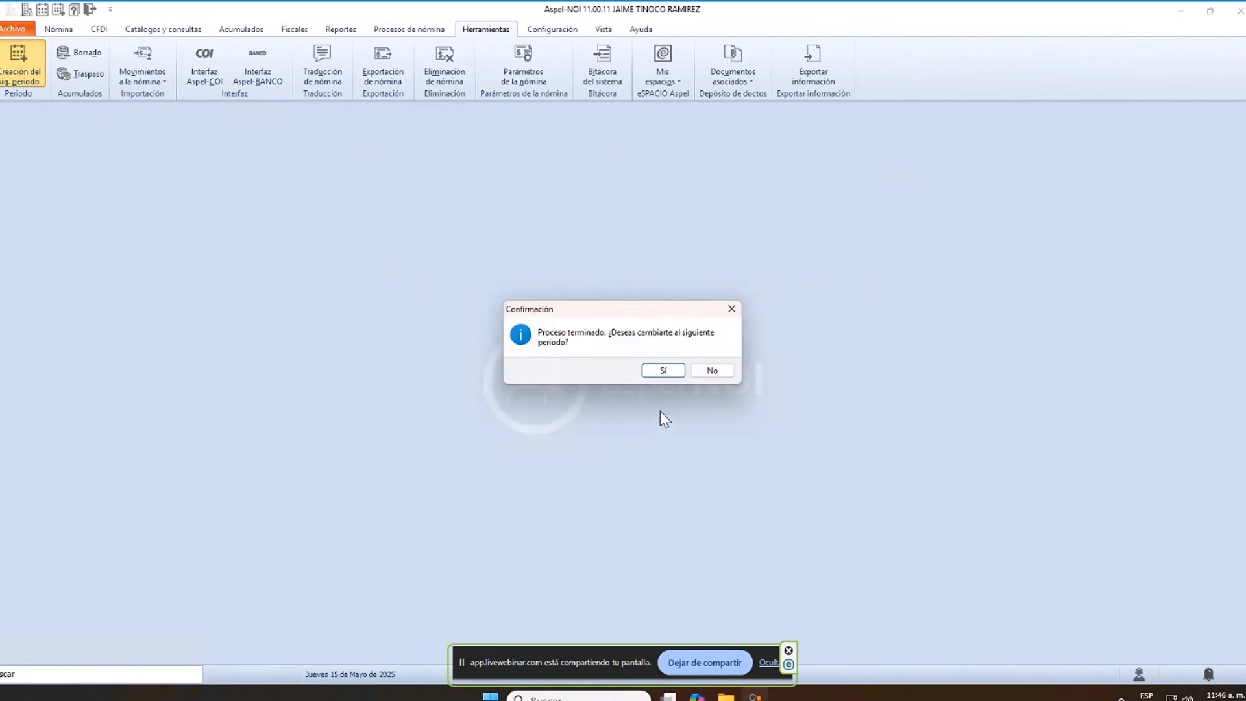
left_click(663, 371)
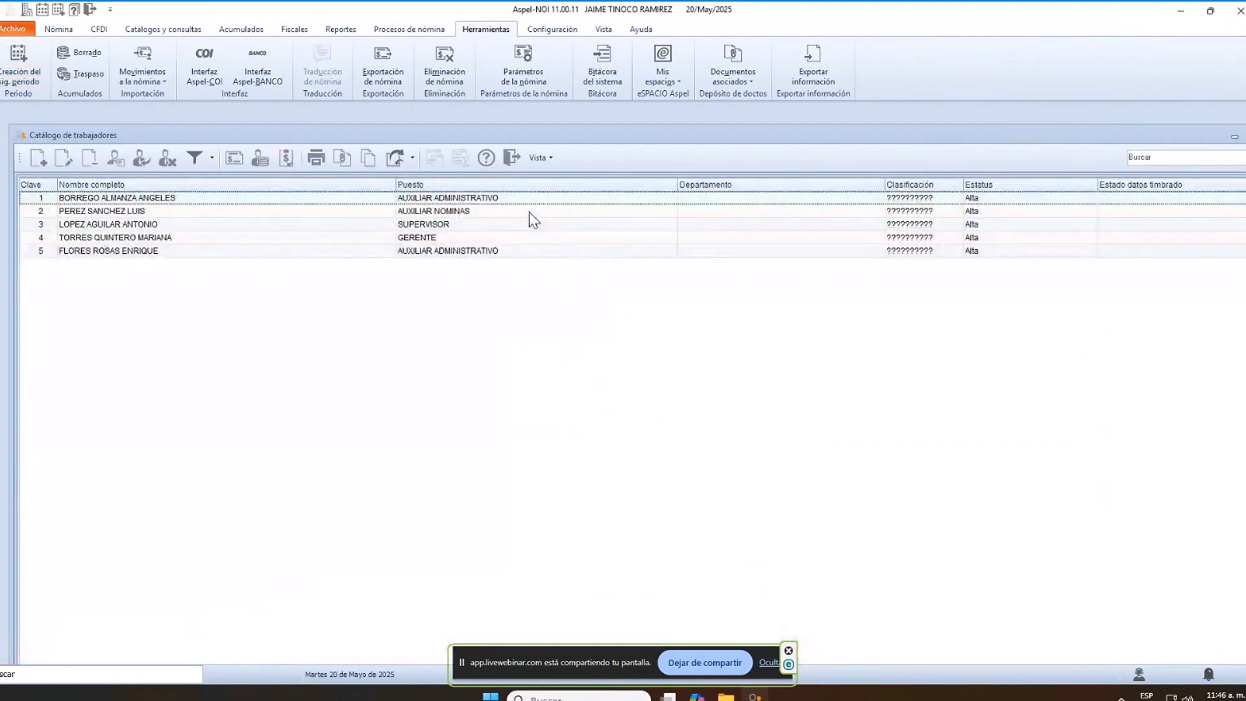
left_click(509, 162)
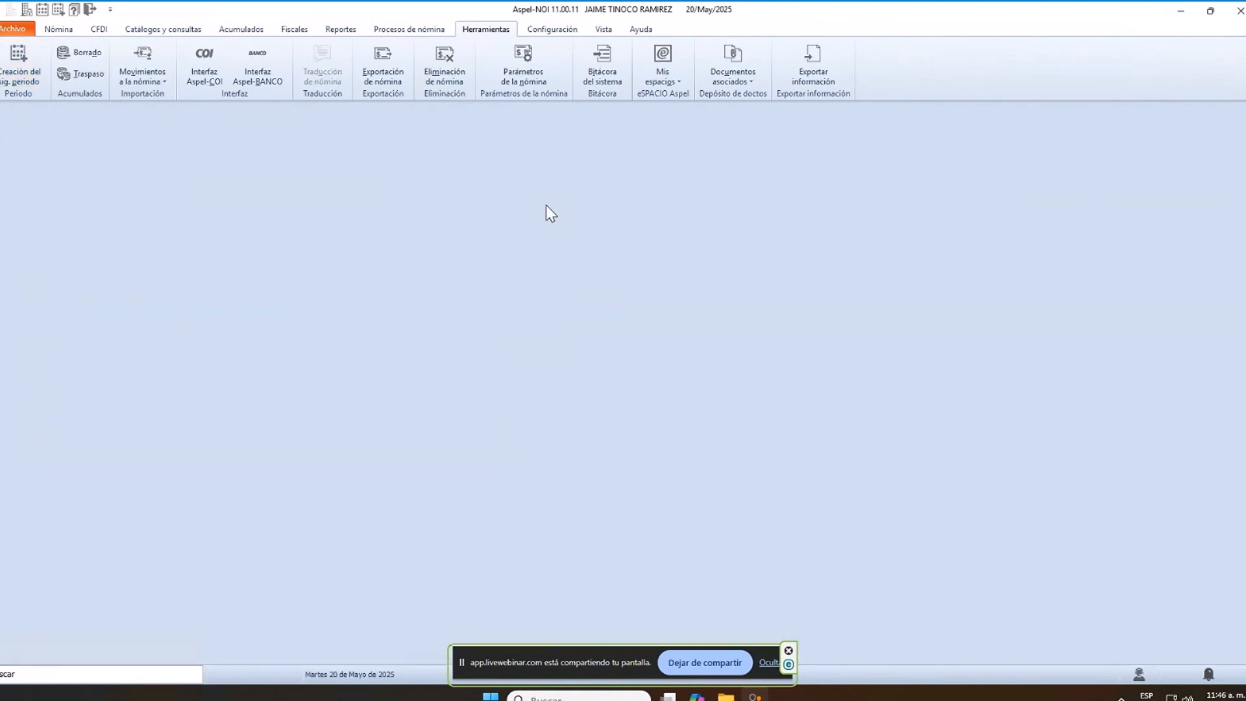
- Switch to the presentation and view the slide about marking the payroll as special, hiding the screen-sharing notice
left_click(480, 14)
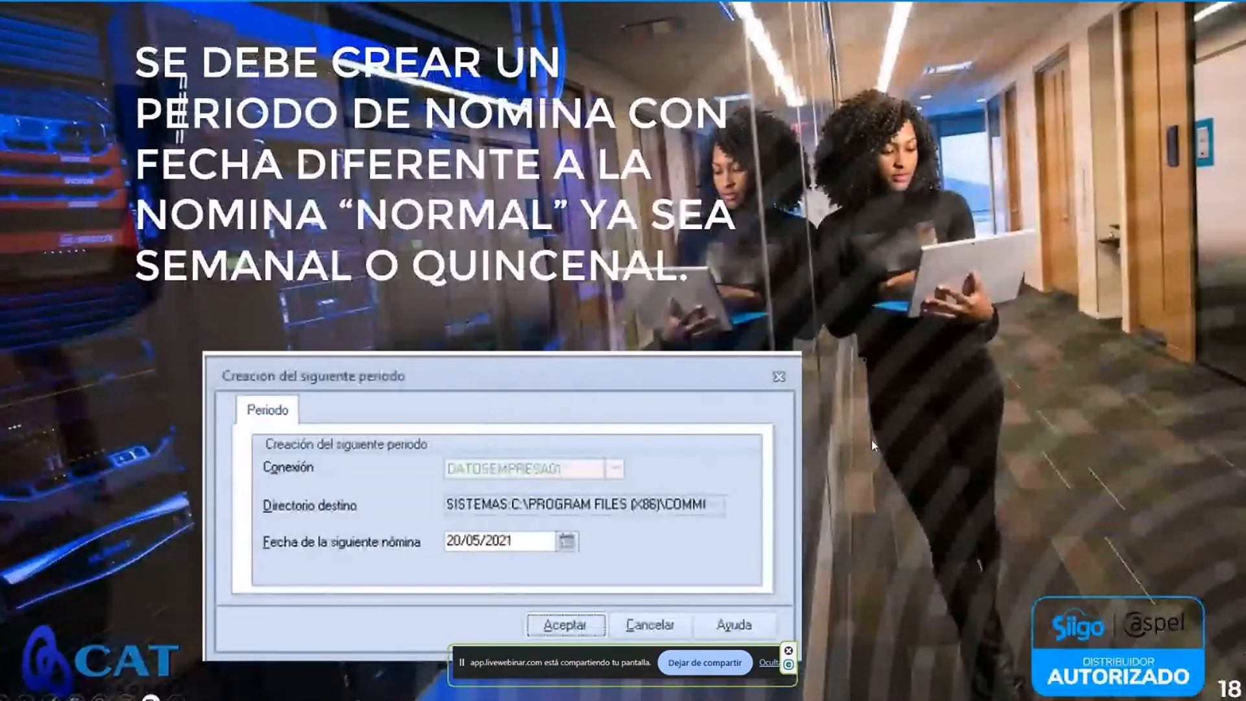
key("Right")
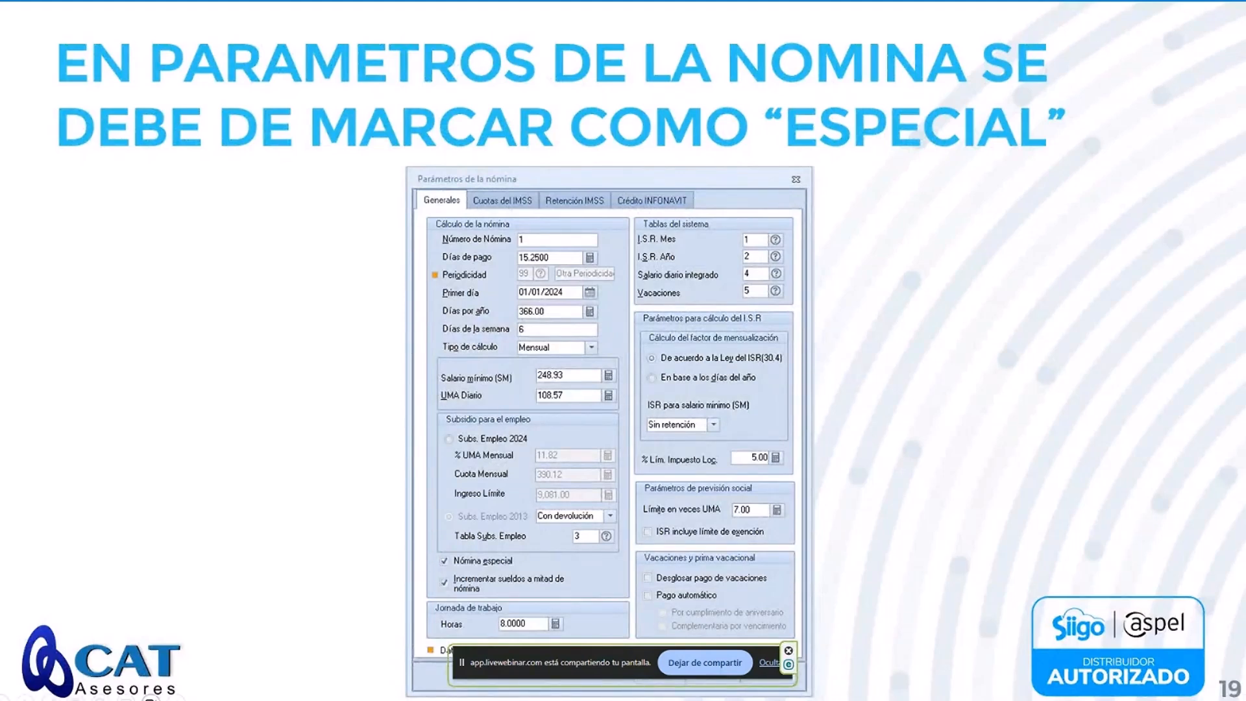
left_click(770, 665)
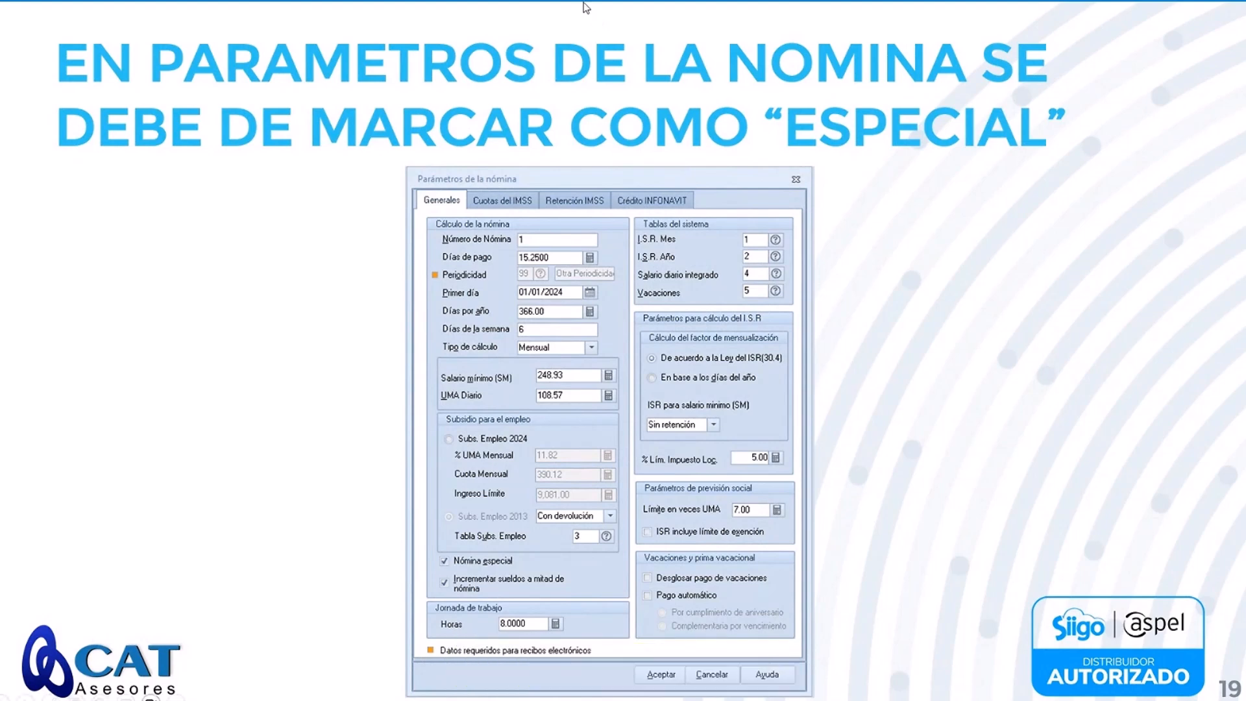
- Switch back to Aspel-NOI and mark the 20/05/2025 period as Nómina especial in the payroll parameters, accepting the change
key("alt+Tab")
key("alt+Tab")
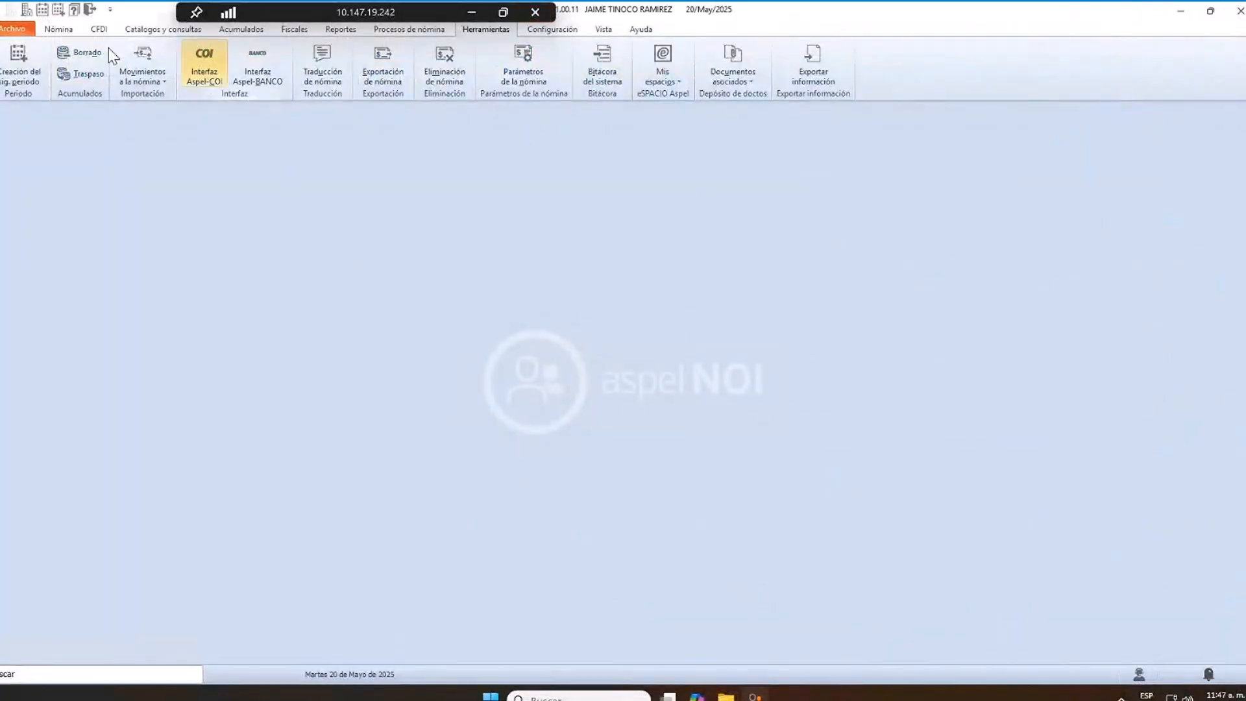
left_click(55, 30)
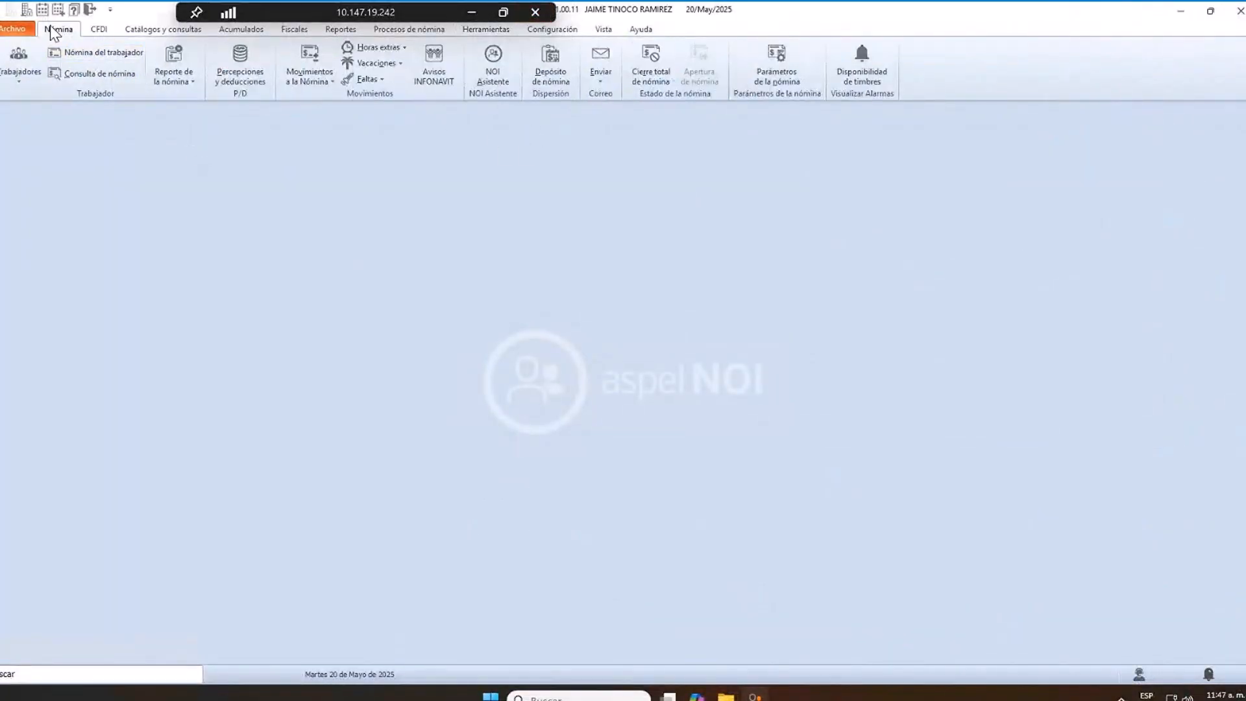
left_click(783, 77)
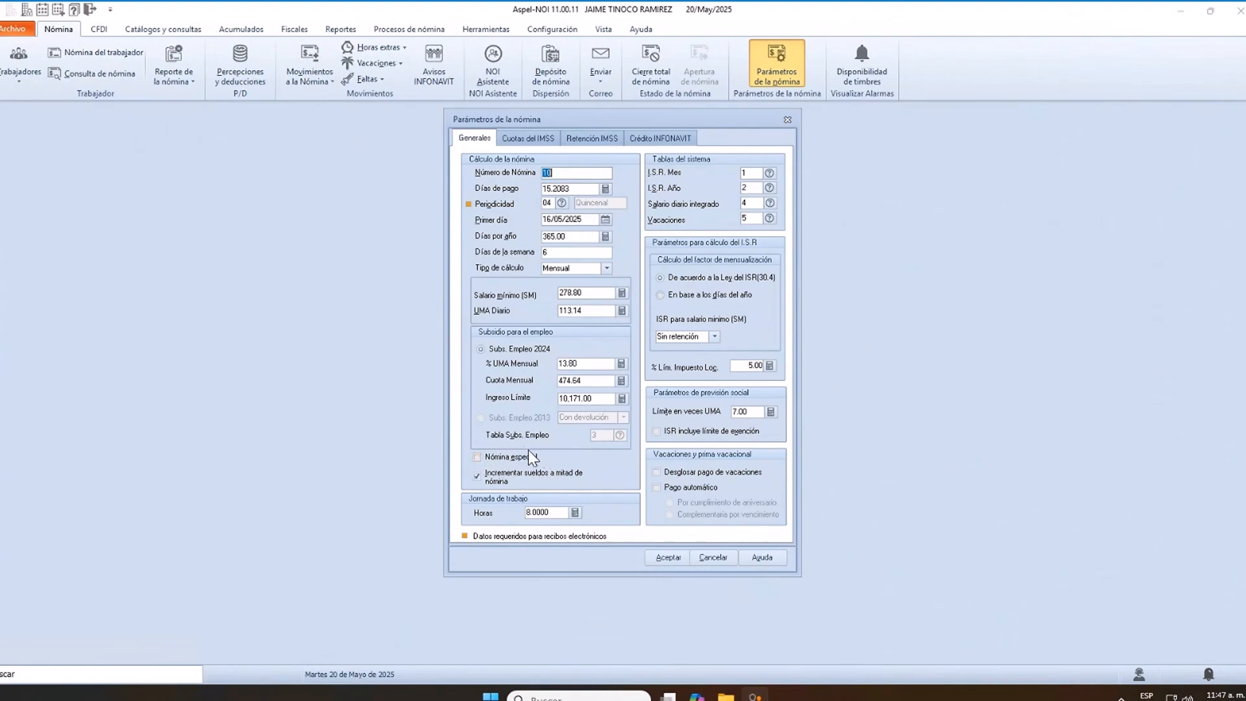
left_click(477, 458)
left_click_drag(589, 381, 472, 387)
left_click(592, 383)
left_click(662, 557)
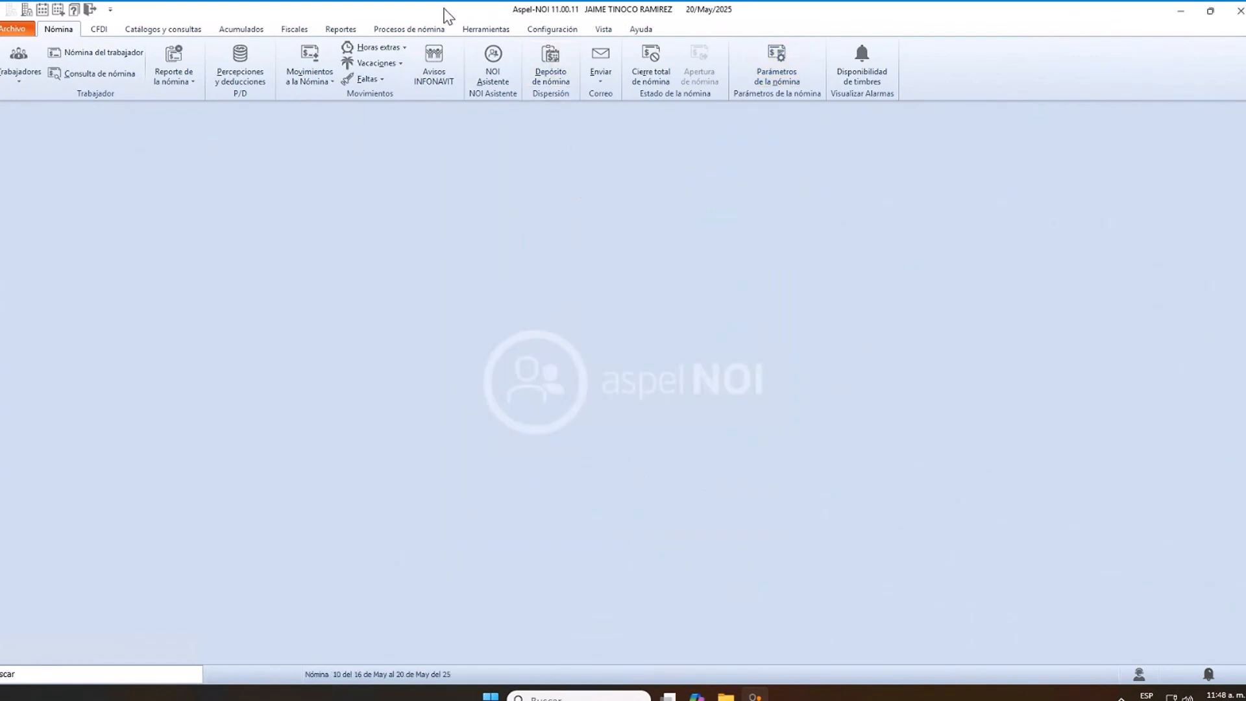
- Switch to the presentation and view the slide on configuring the REPARTO DE UTILIDADES perception and the ISR deduction
mouse_move(439, 10)
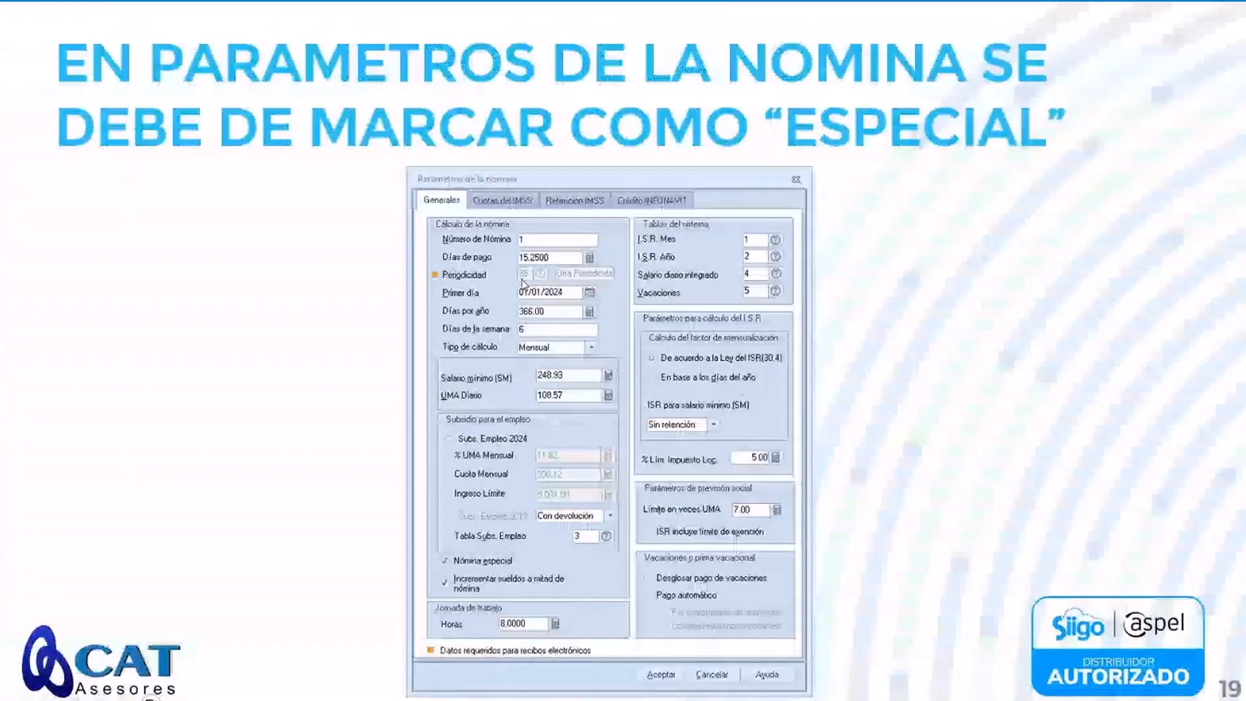
left_click(522, 280)
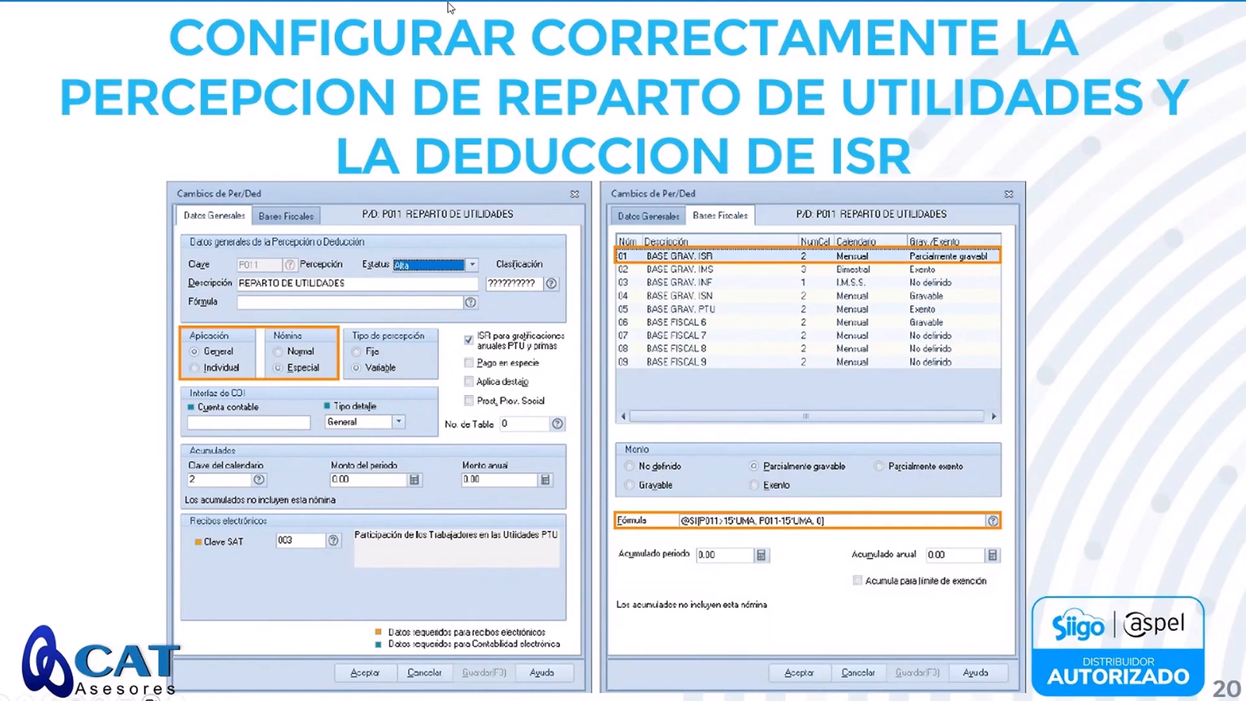
- Switch back to Aspel-NOI, open the perceptions and deductions catalog, and check the general payroll parameters
key("alt+Tab")
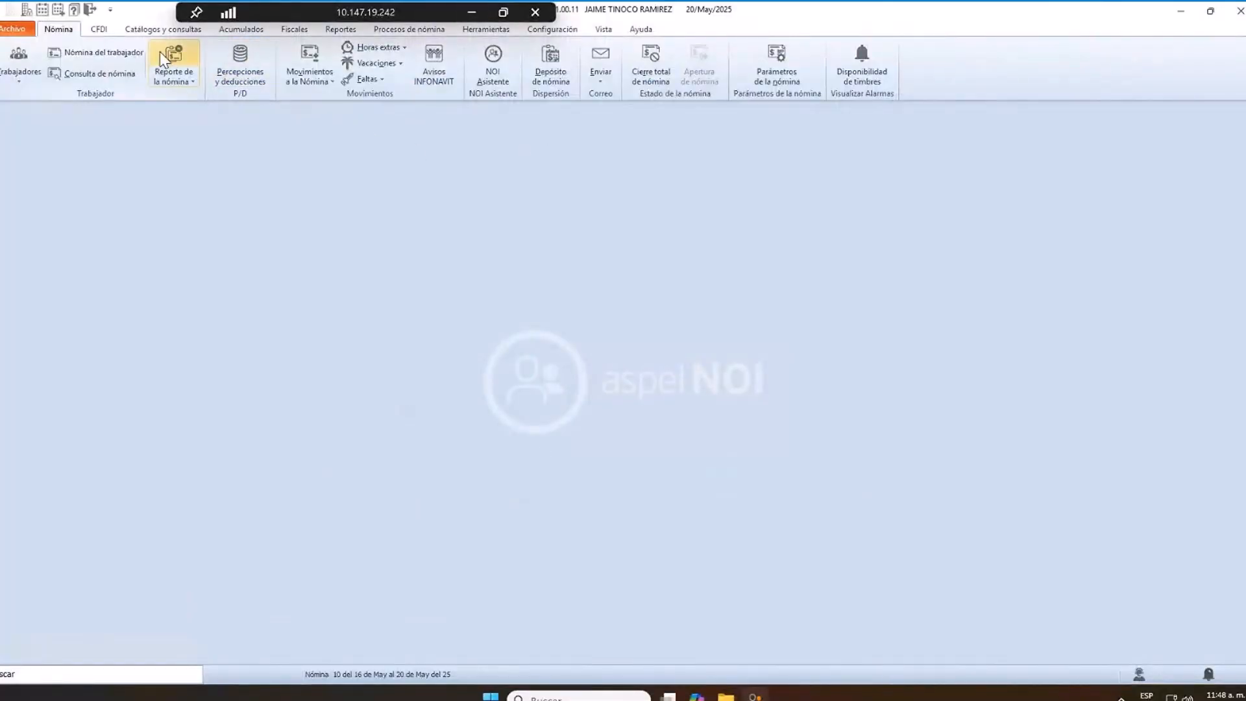
left_click(147, 30)
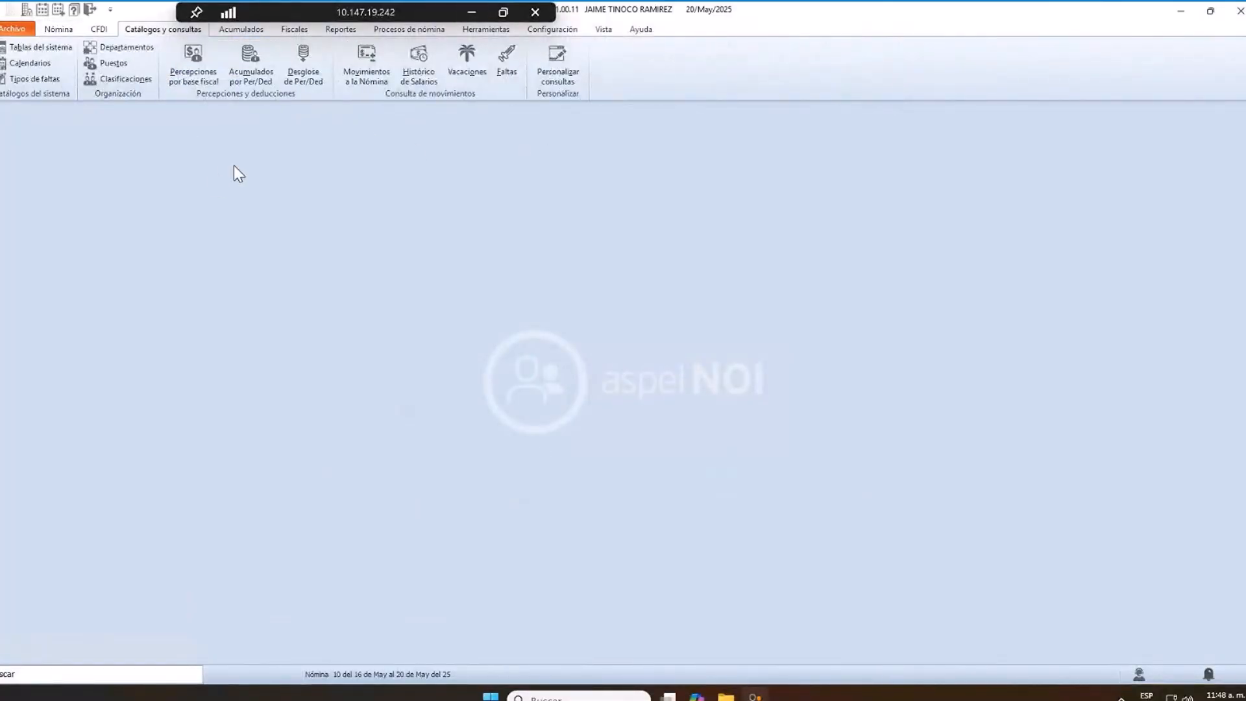
left_click(59, 29)
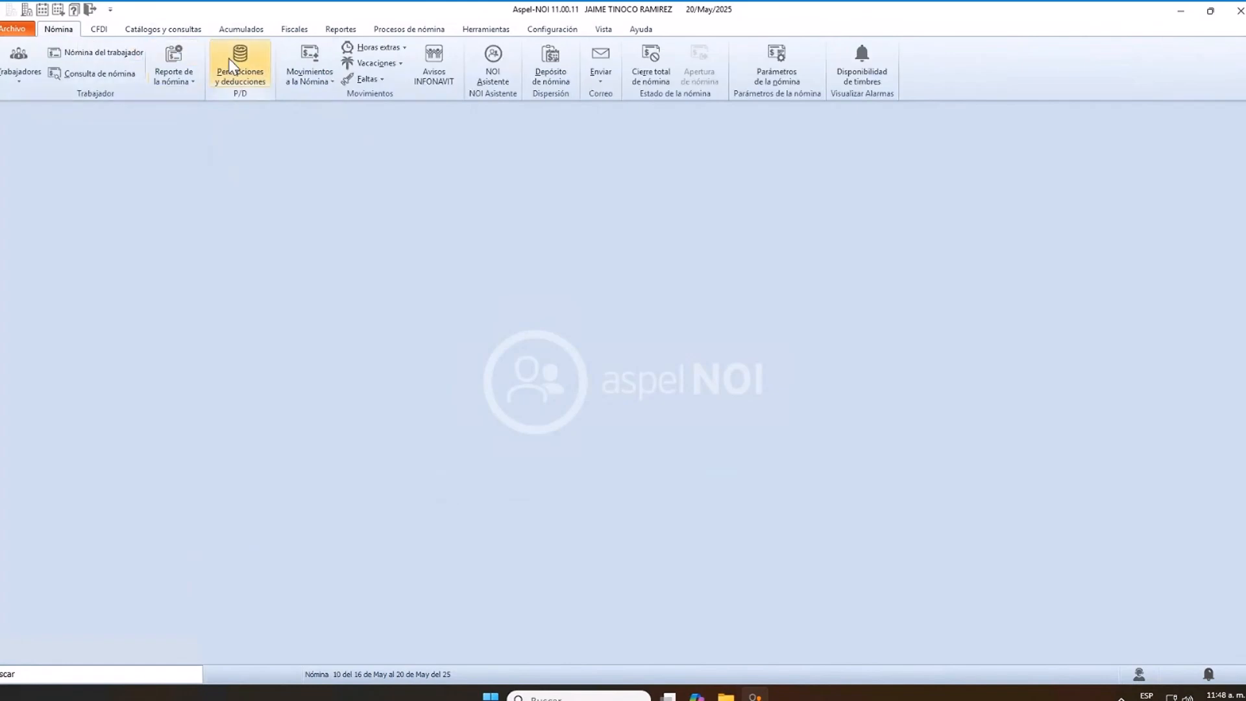
left_click(229, 60)
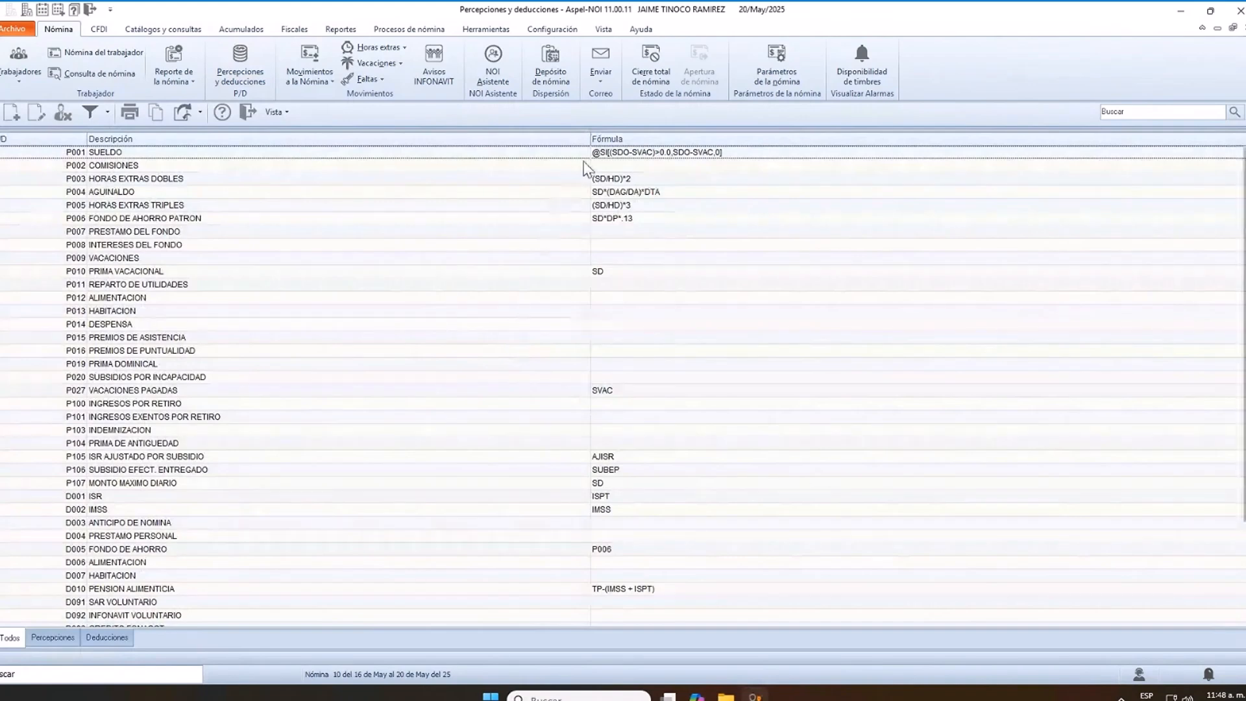
left_click(782, 73)
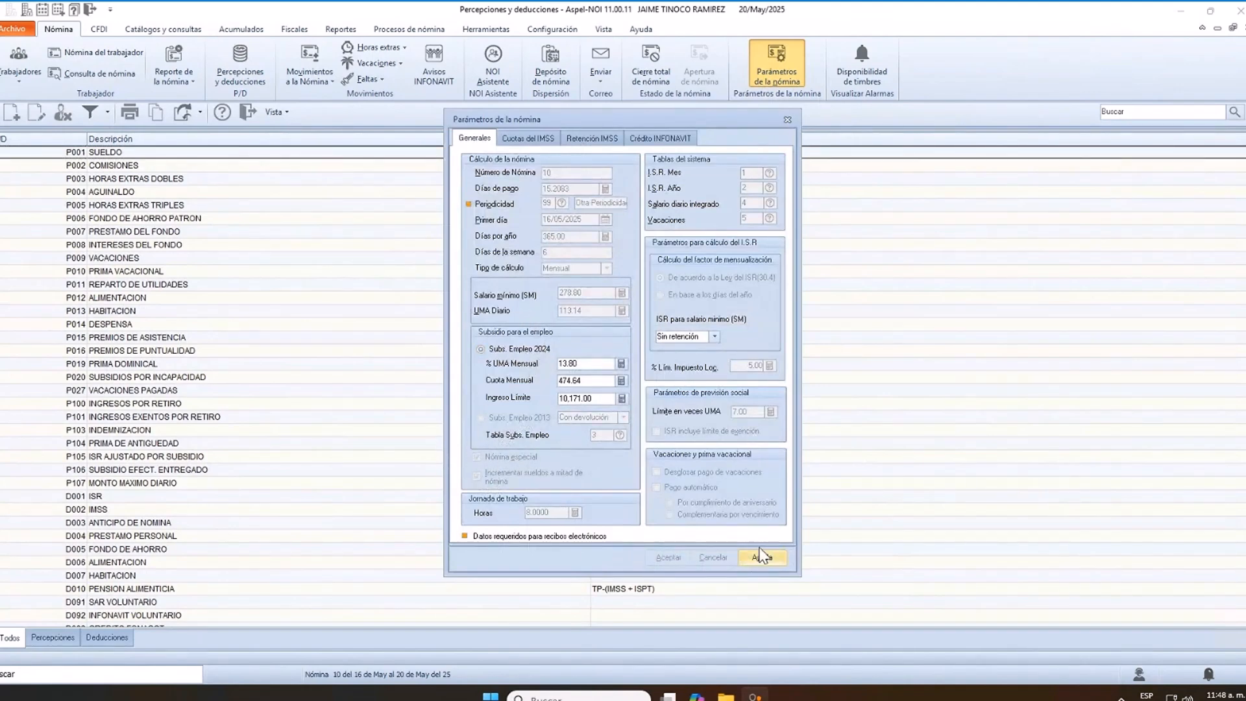
left_click(787, 121)
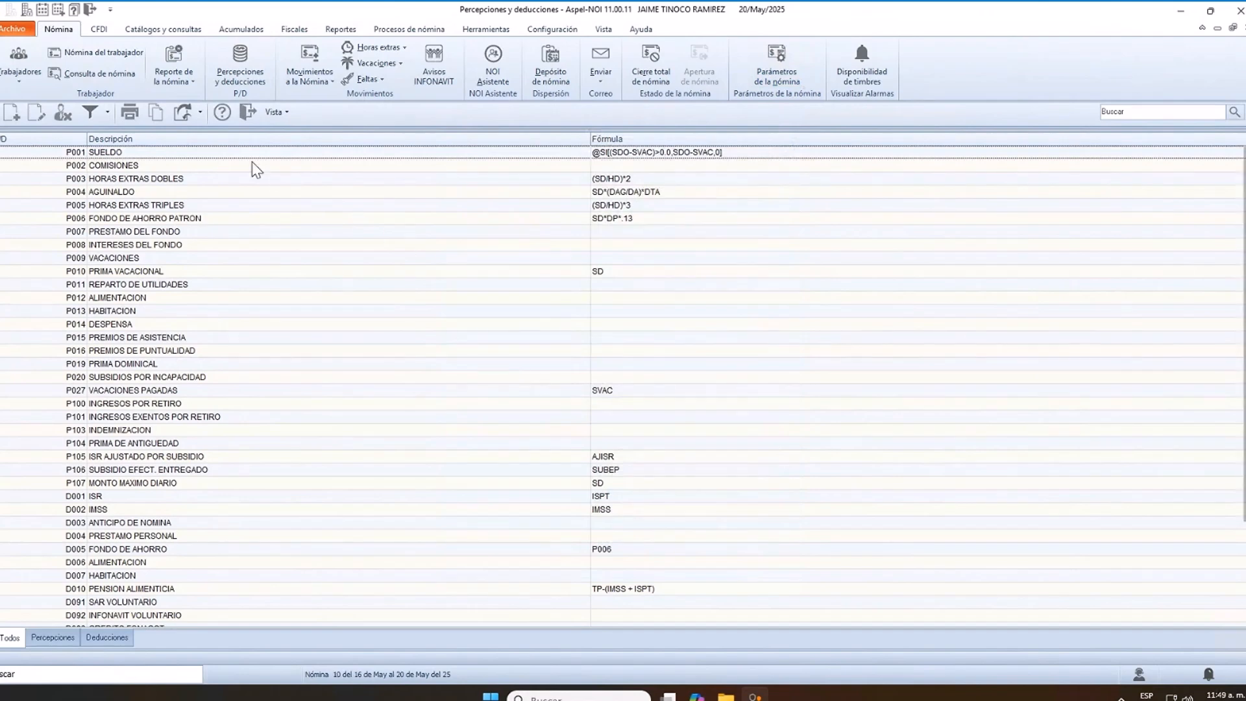
- Check the first worker's payroll receipt for the current period and return to the perceptions and deductions catalog
left_click(250, 120)
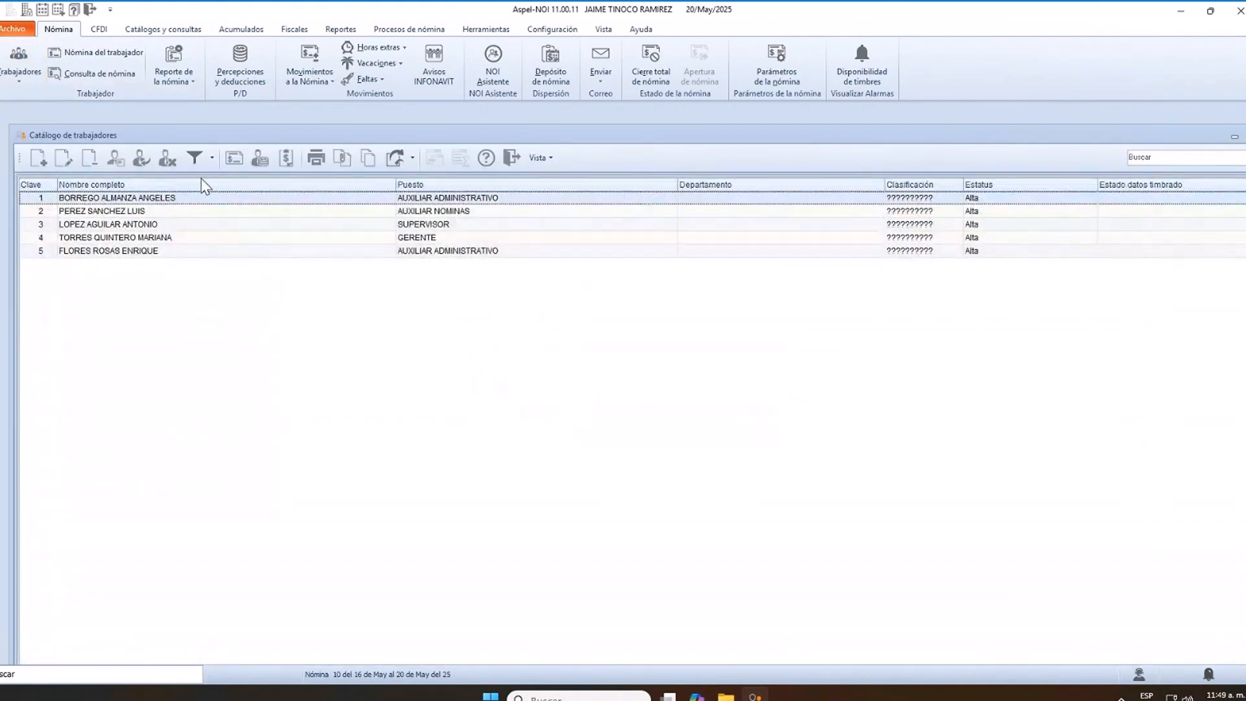
left_click(234, 157)
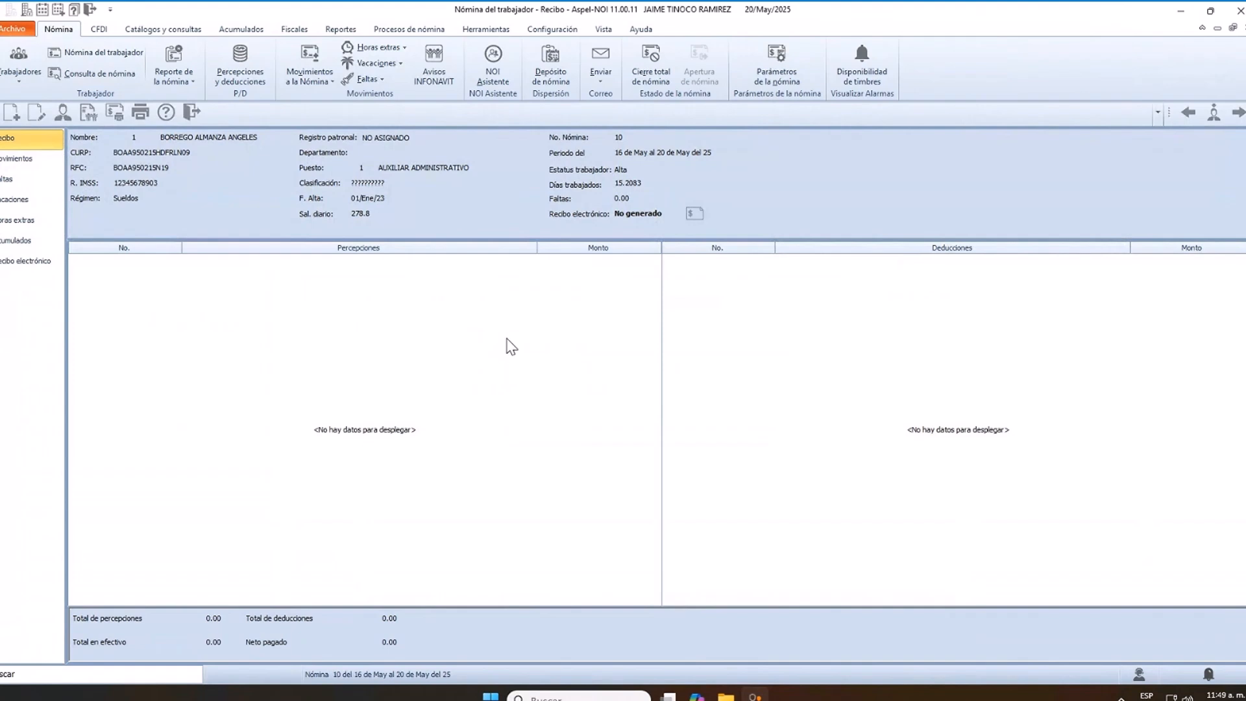
left_click(199, 117)
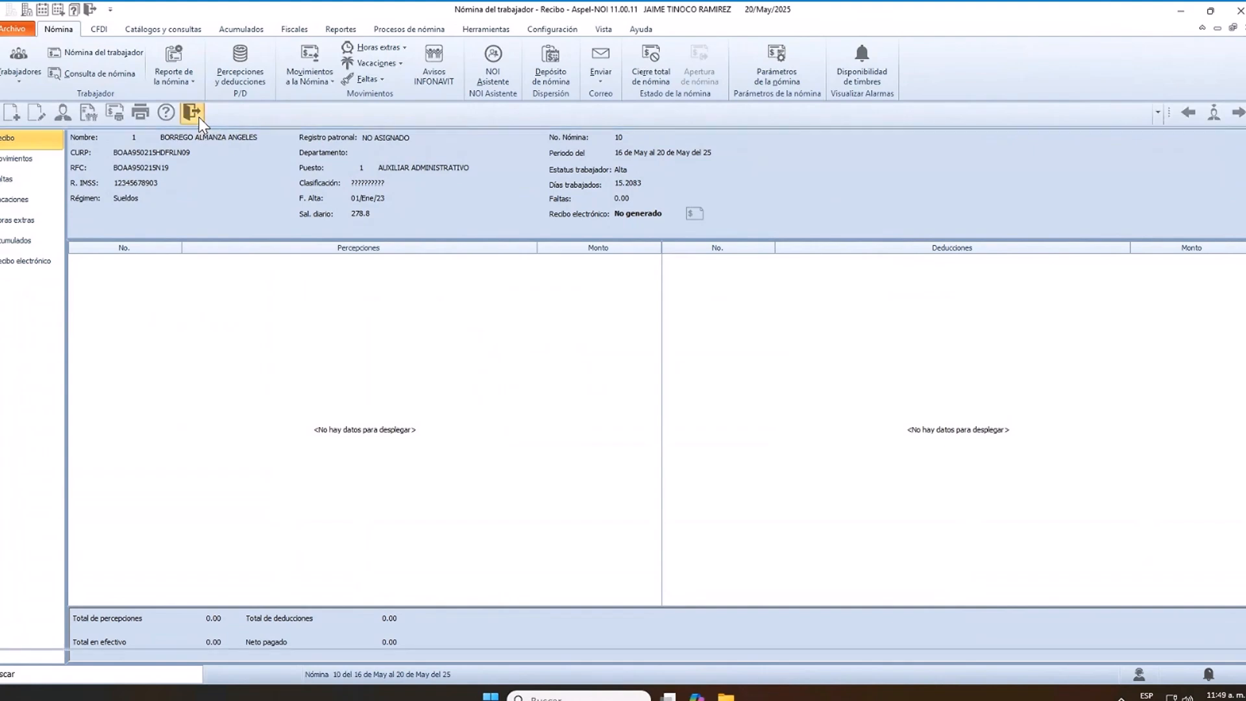
left_click(492, 117)
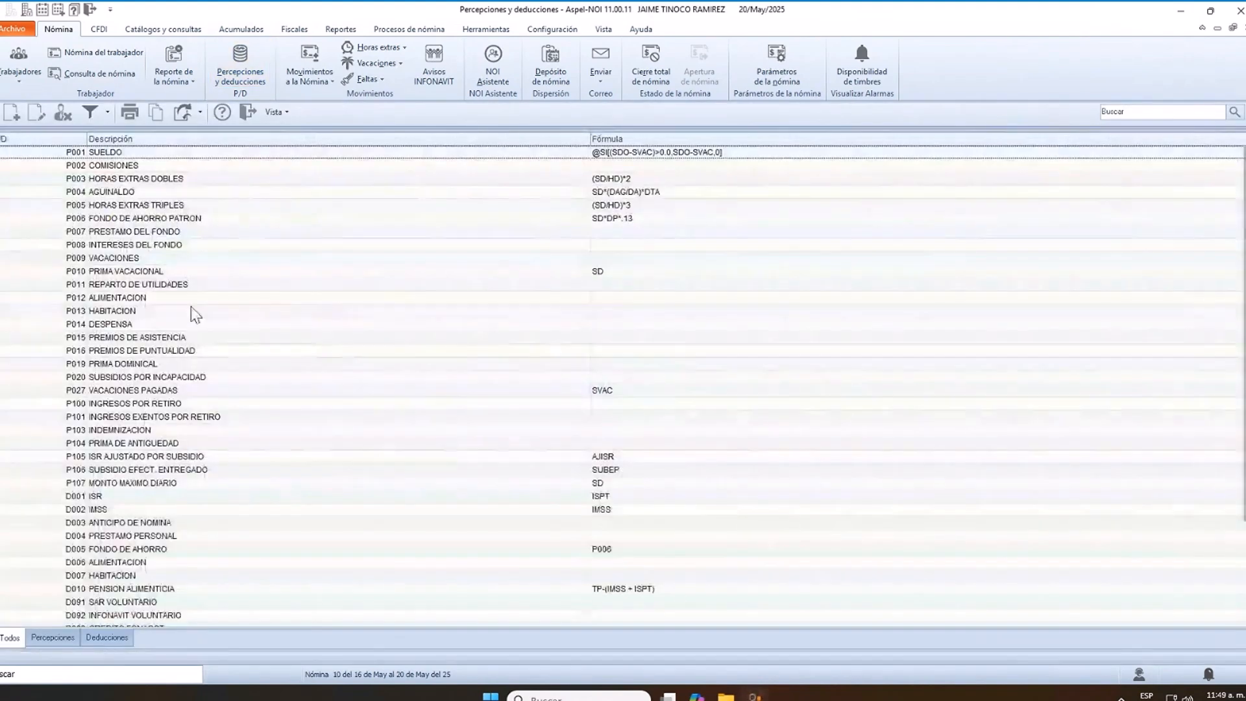
- Open perception P011 REPARTO DE UTILIDADES for editing, choose Estatus Alta and assign Clave SAT 003 from the SAT key list
left_click(105, 287)
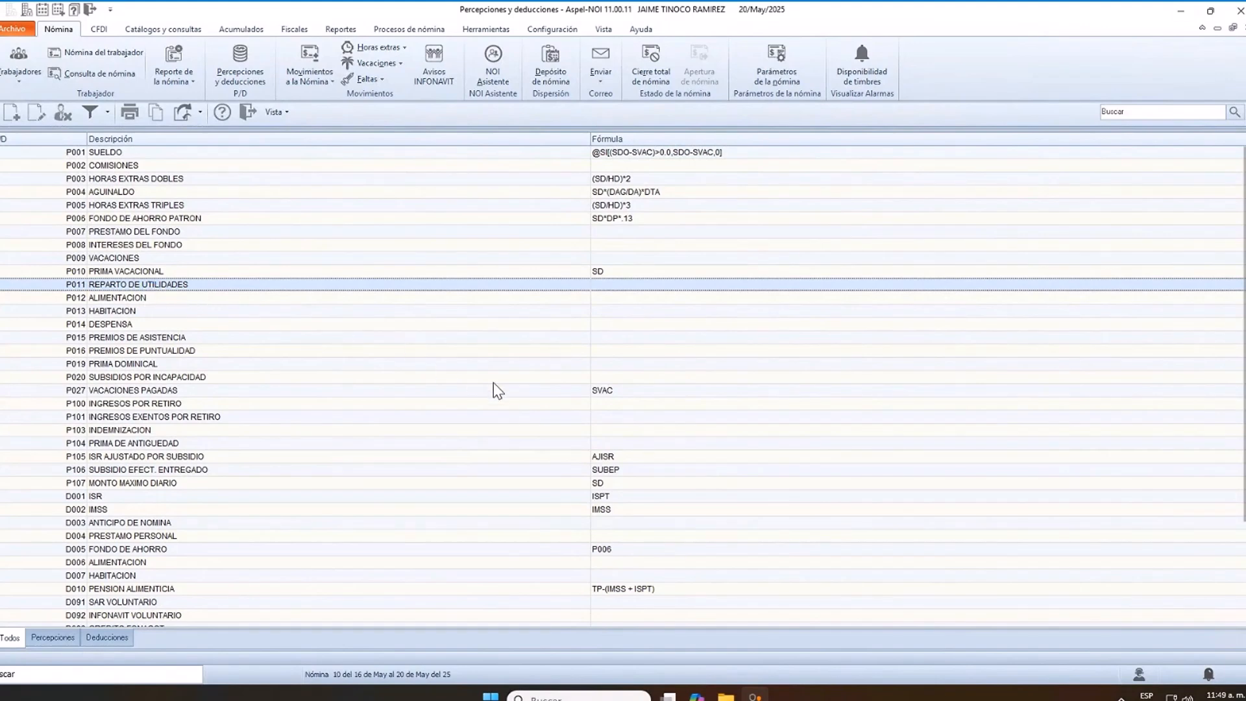
key("Return")
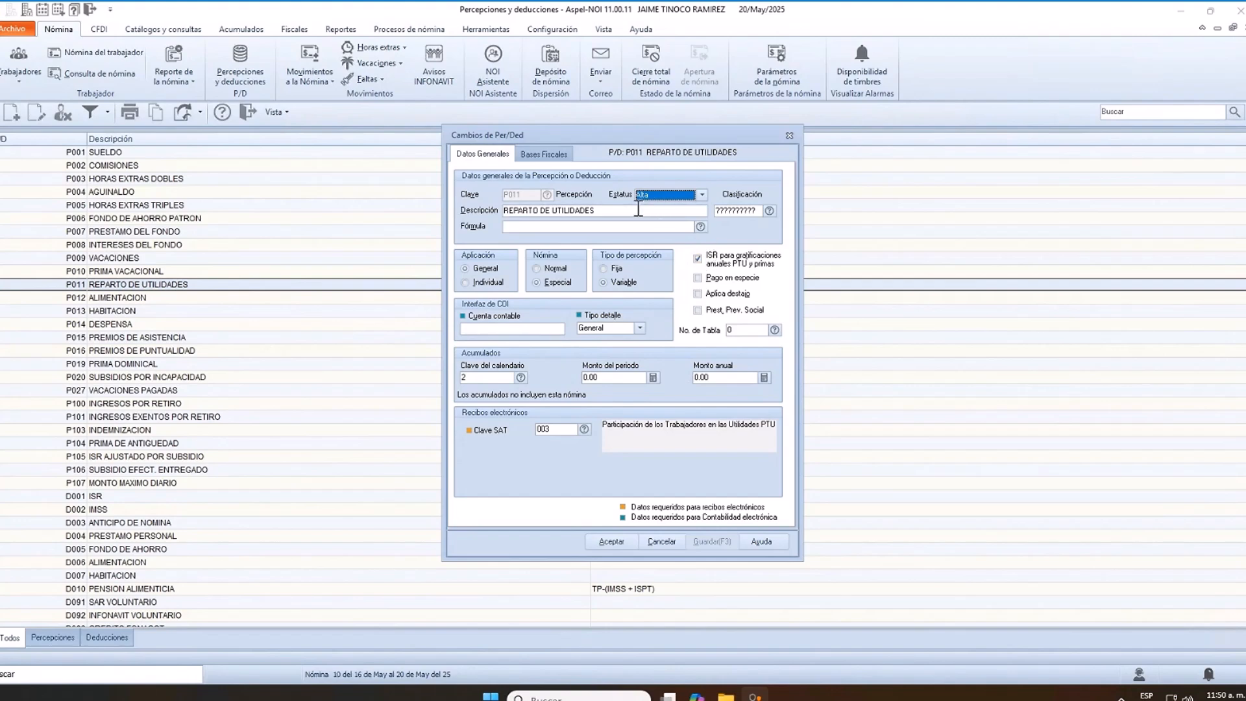
left_click(671, 196)
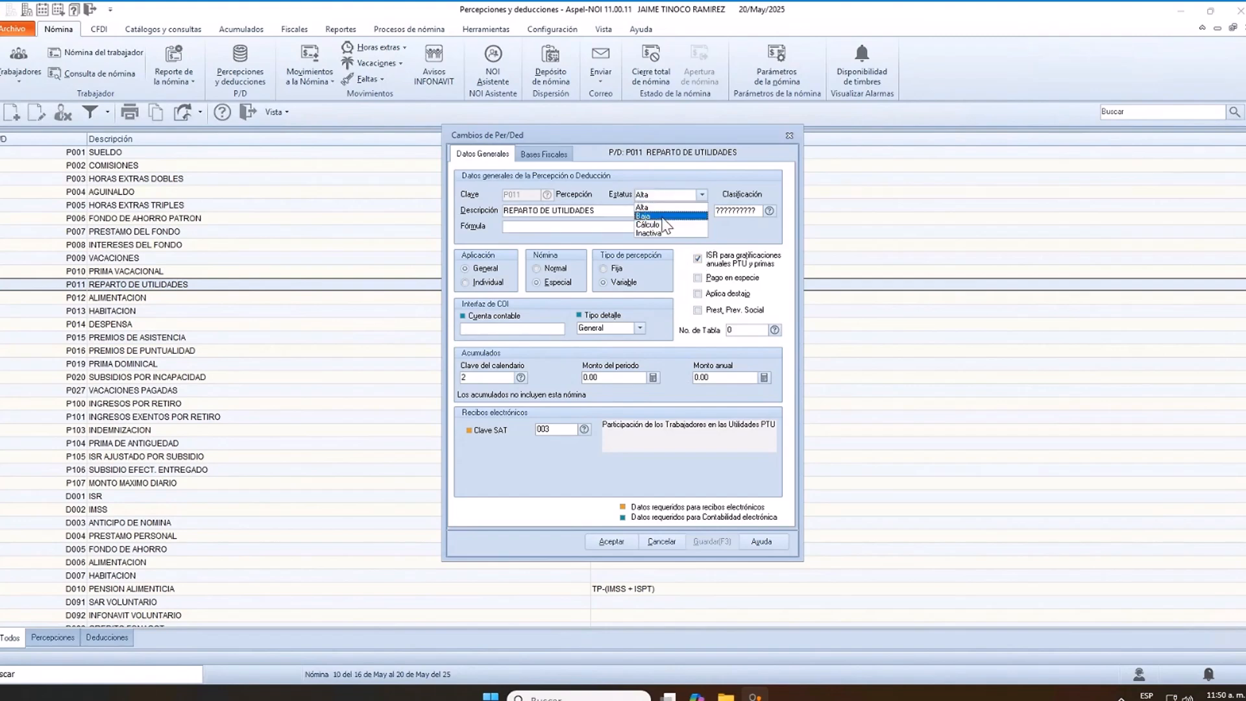
left_click(664, 208)
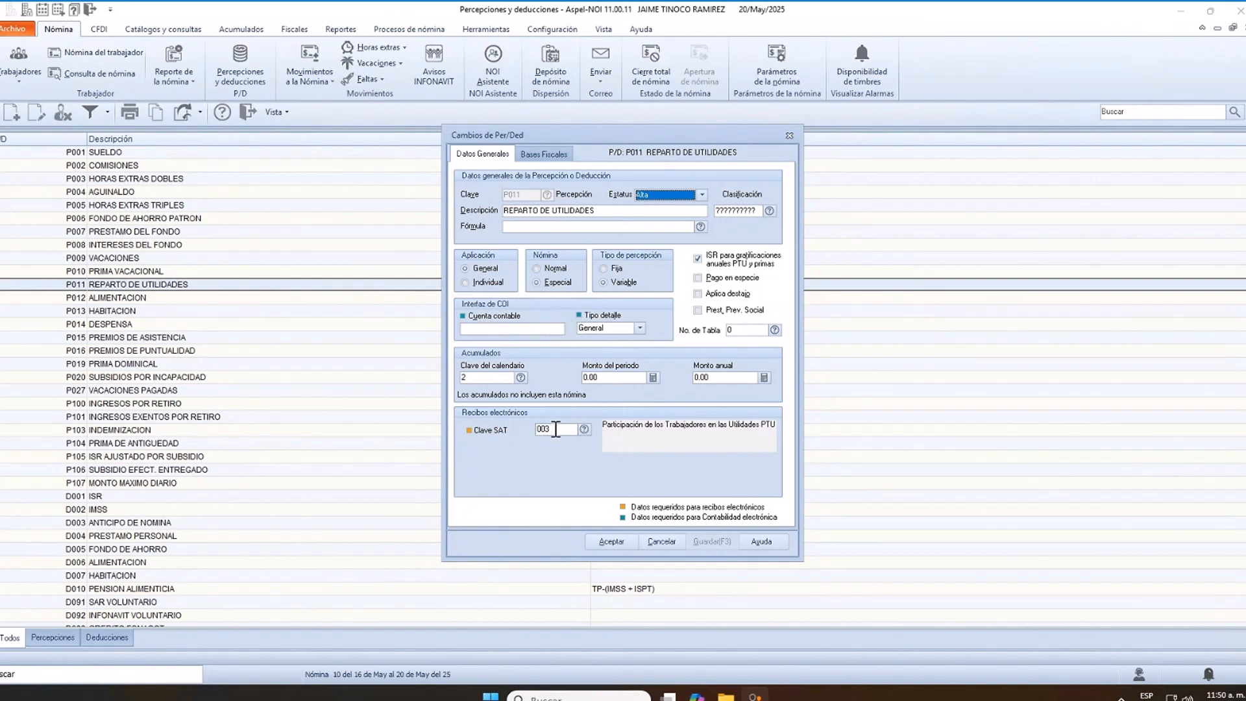
double_click(555, 429)
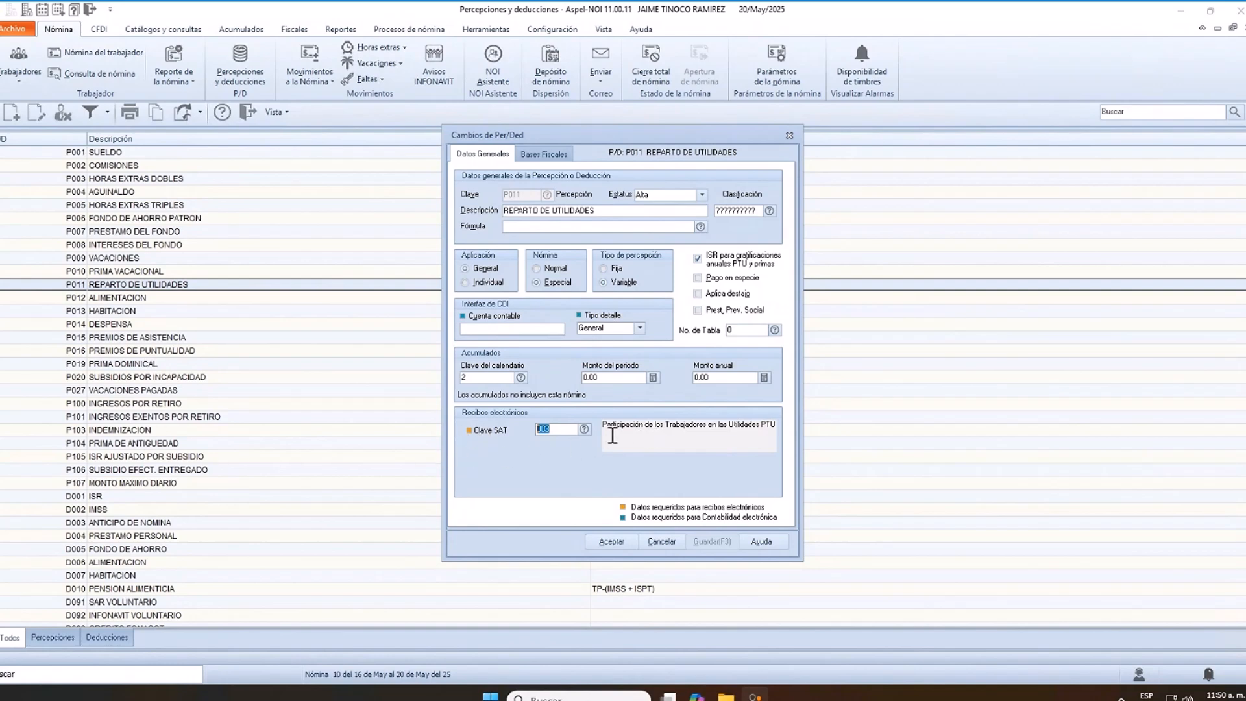
left_click(584, 431)
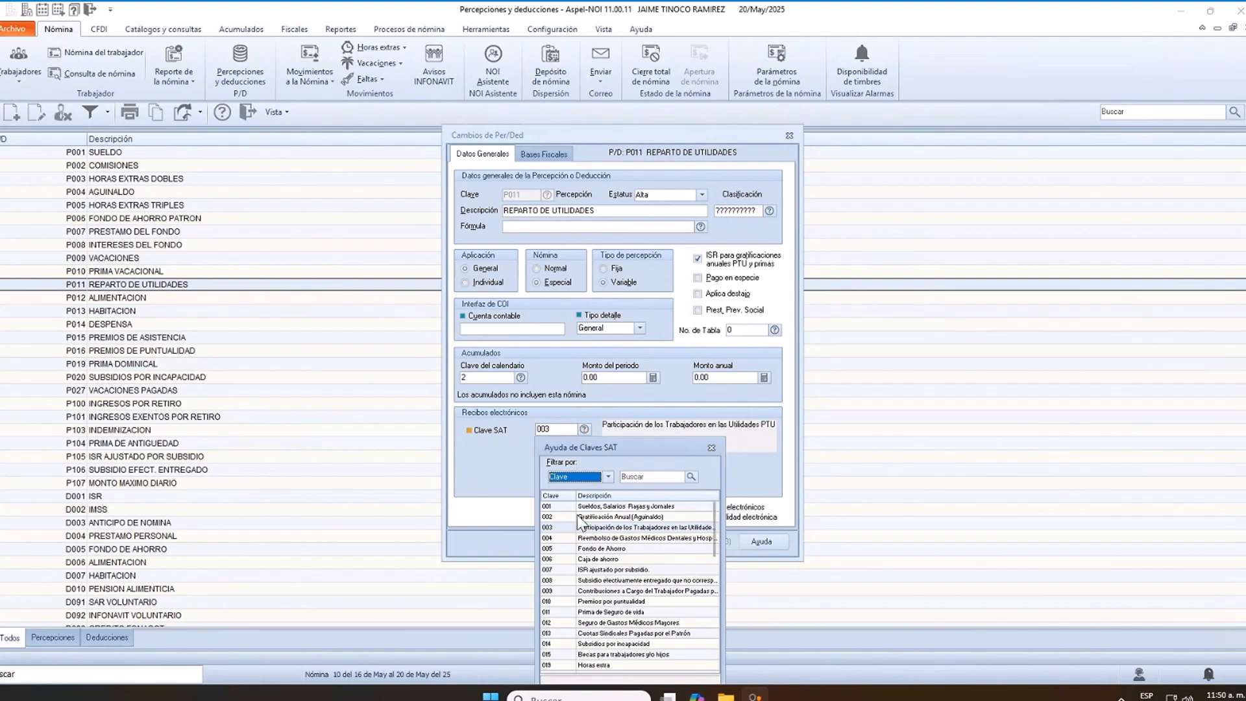
left_click(597, 528)
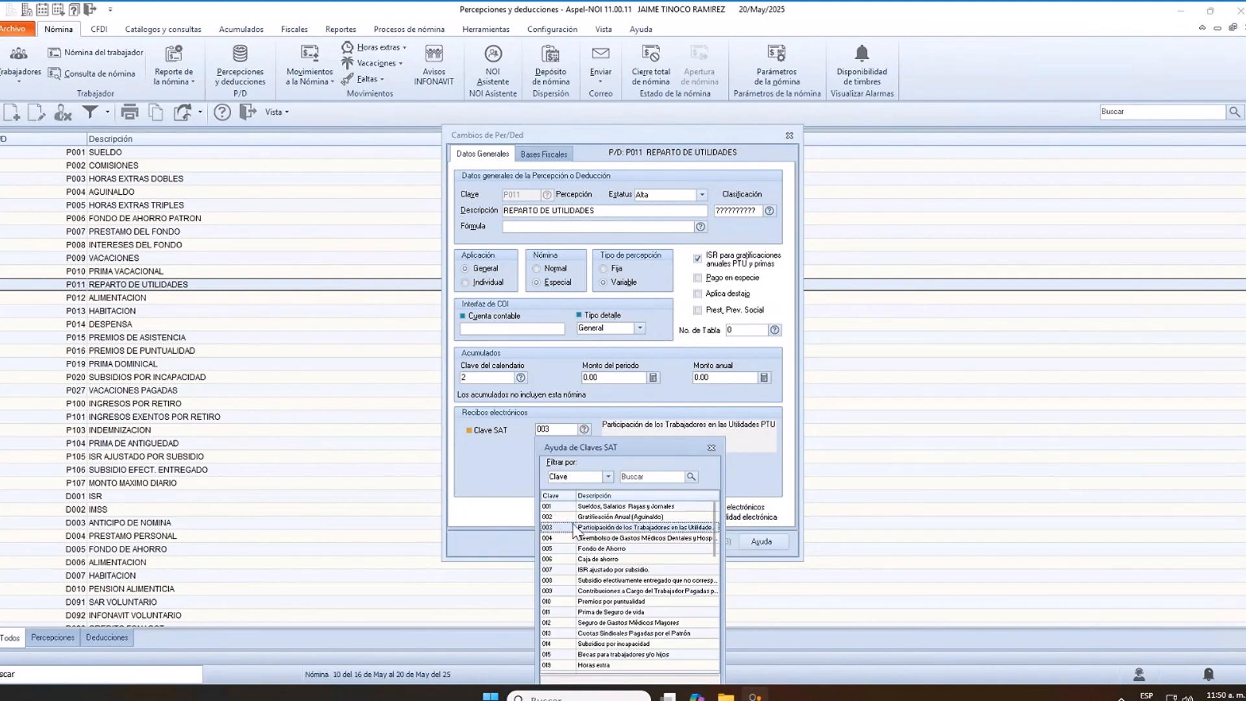
double_click(567, 528)
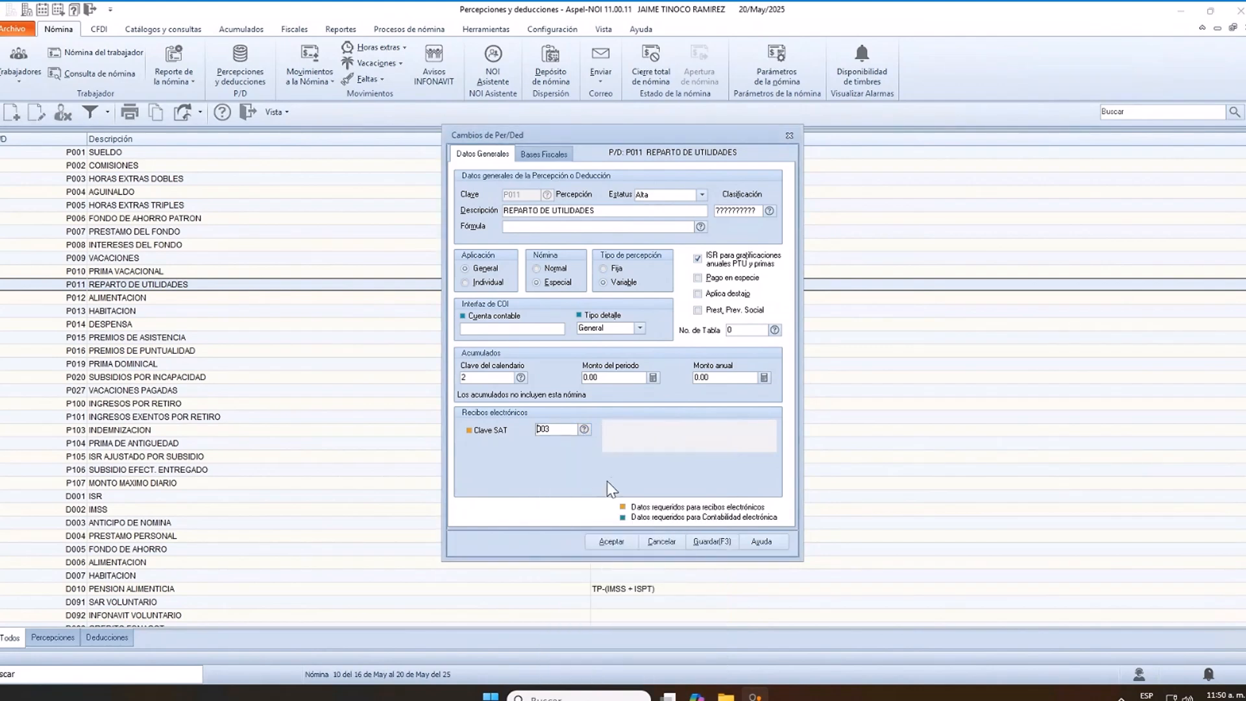
key("Tab")
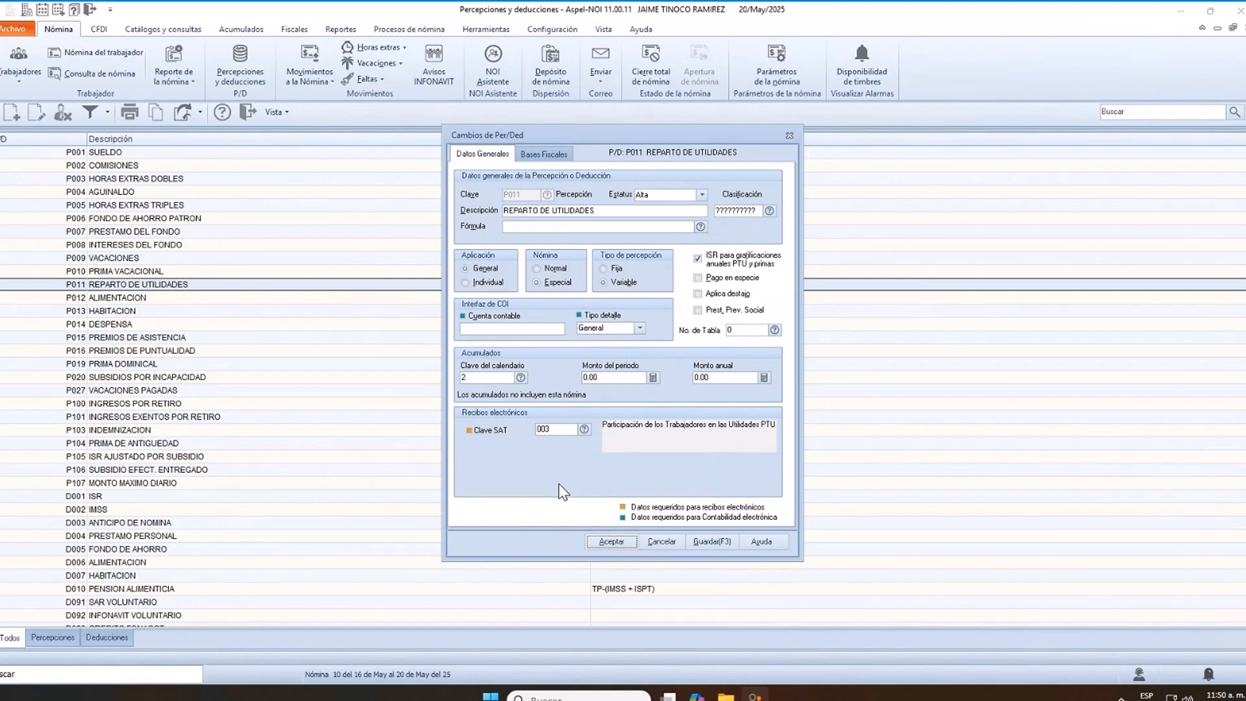
- Examine the BASE GRAV. ISR tax base and its formula for REPARTO DE UTILIDADES, and accept the perception's settings
left_click(553, 157)
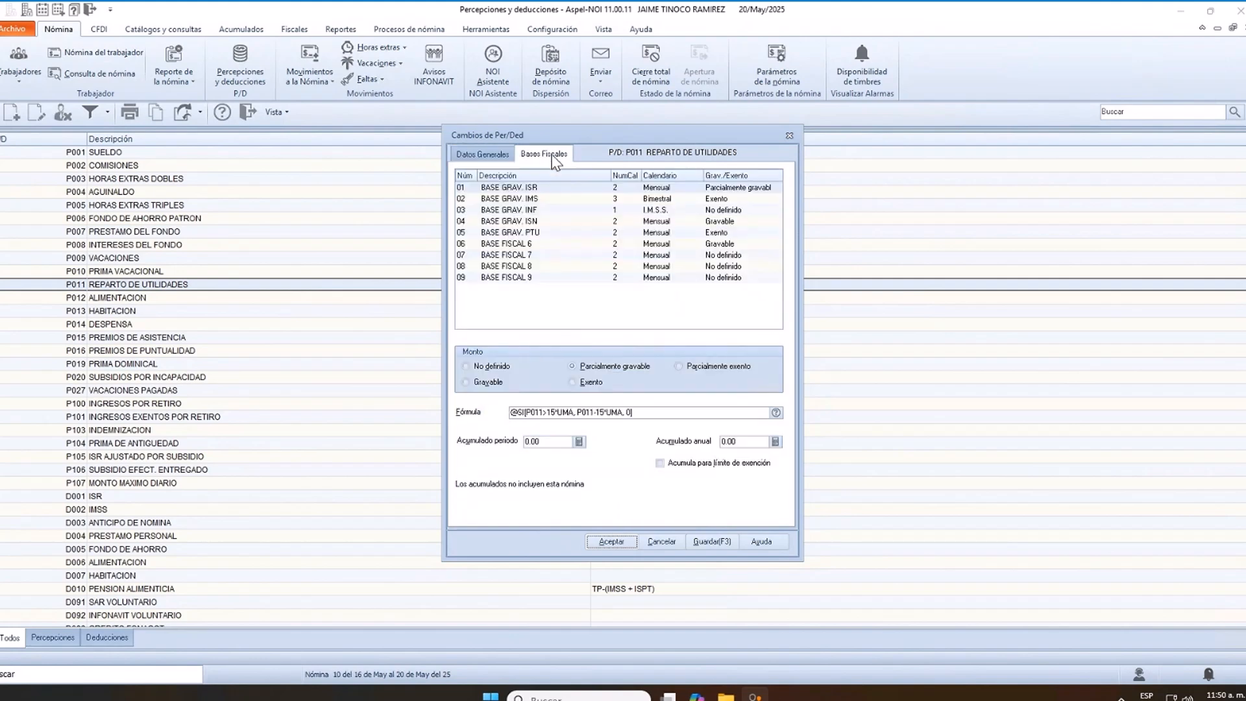
left_click(542, 189)
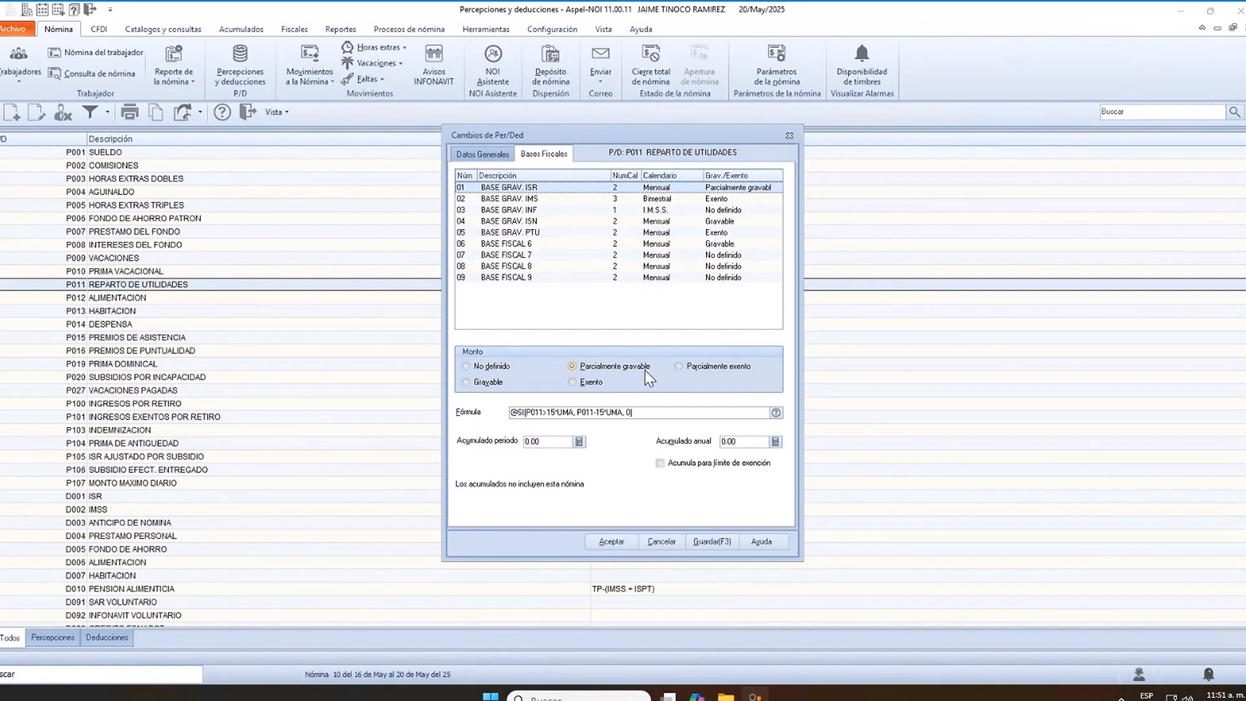
left_click_drag(639, 414, 469, 424)
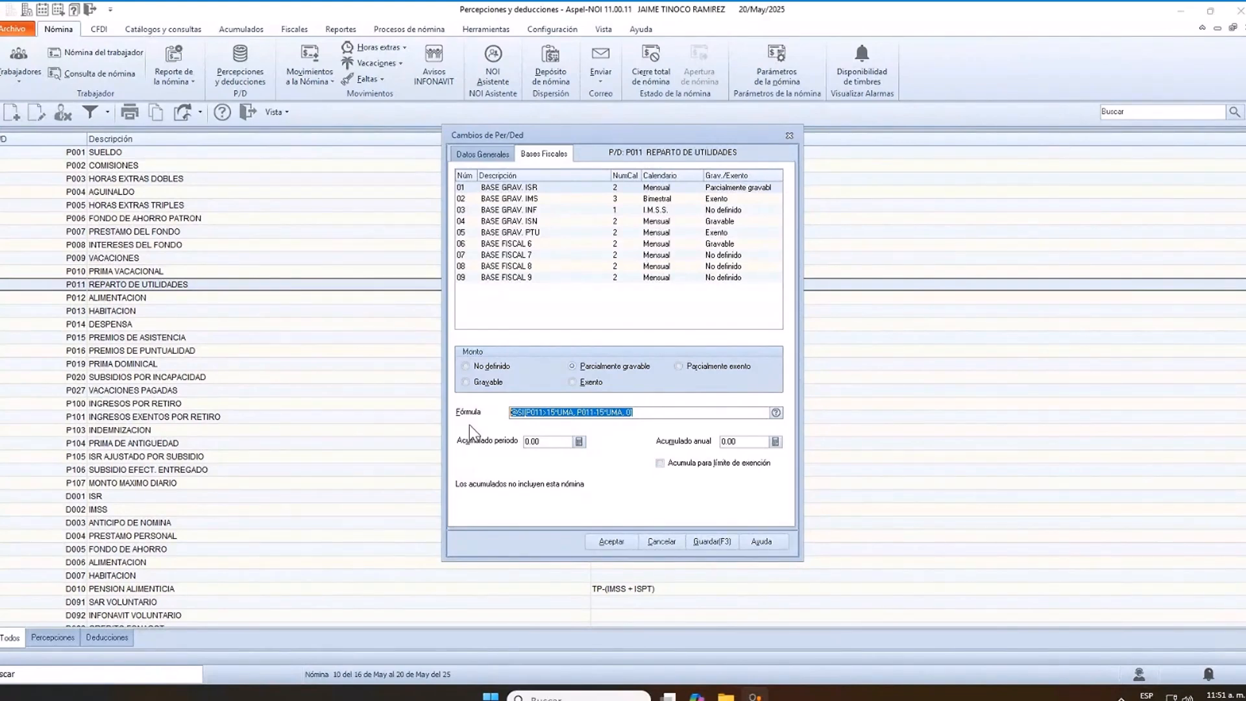
left_click_drag(634, 413, 495, 409)
left_click(662, 413)
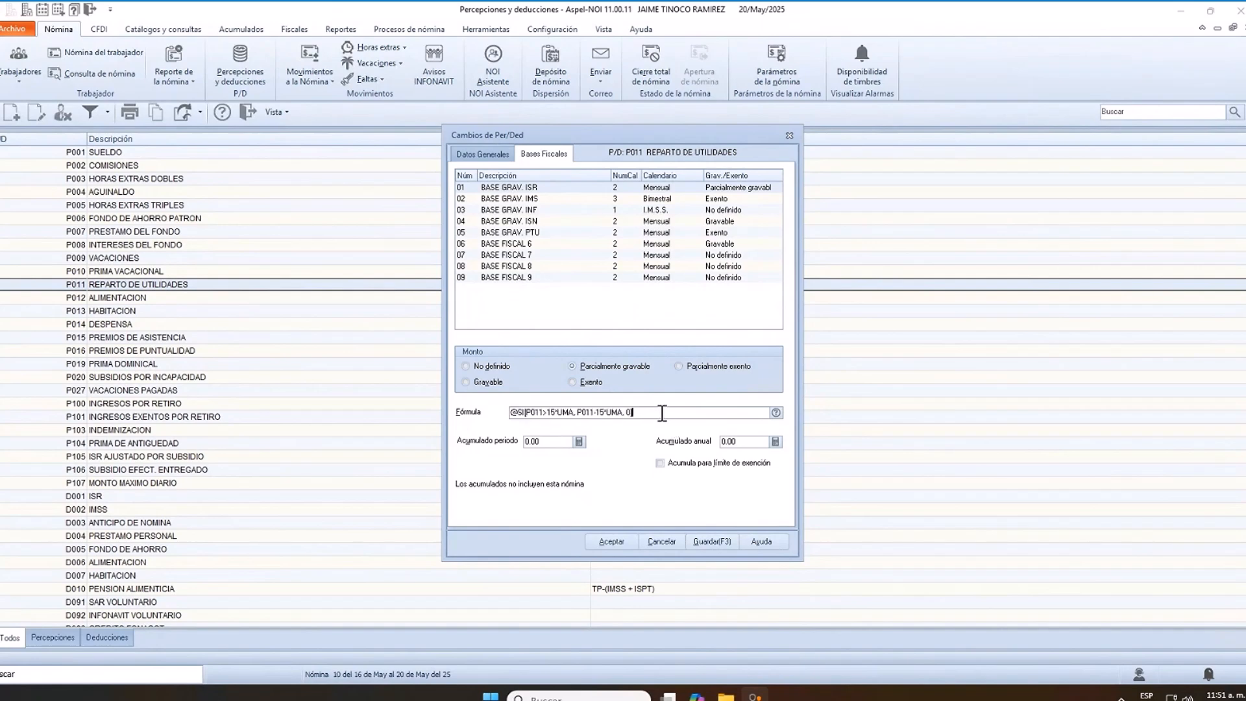
left_click_drag(662, 413, 414, 409)
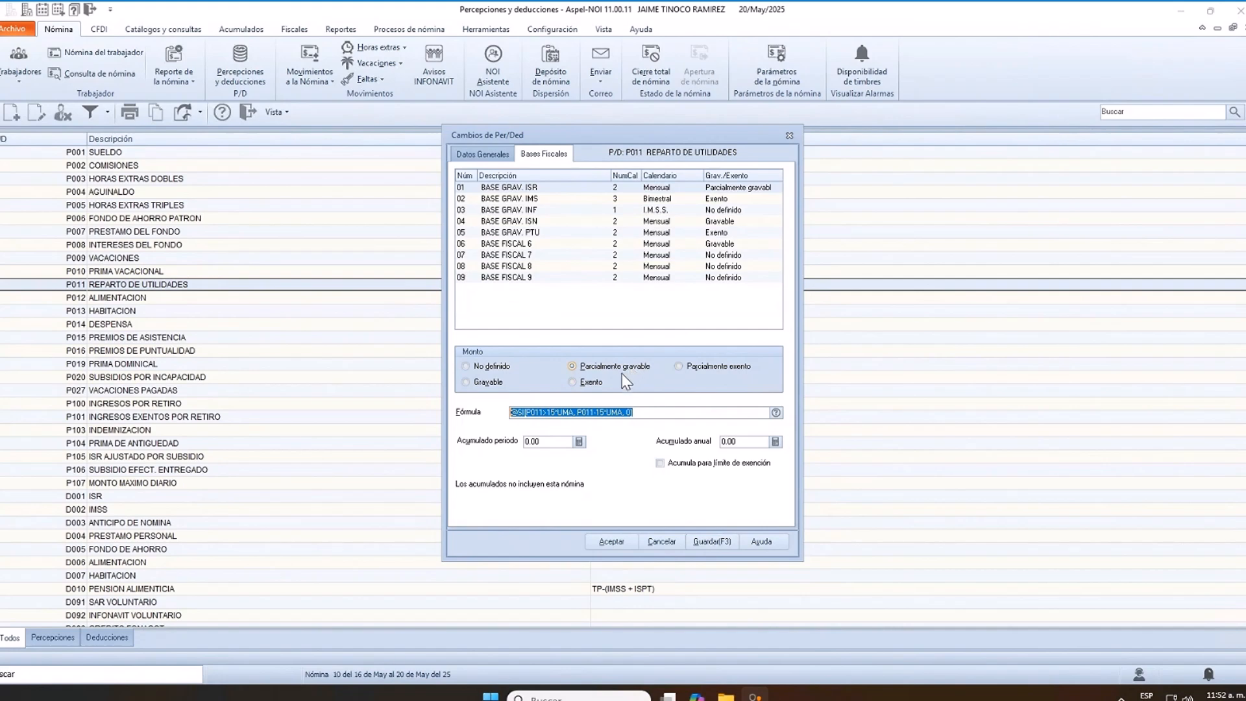
left_click(607, 541)
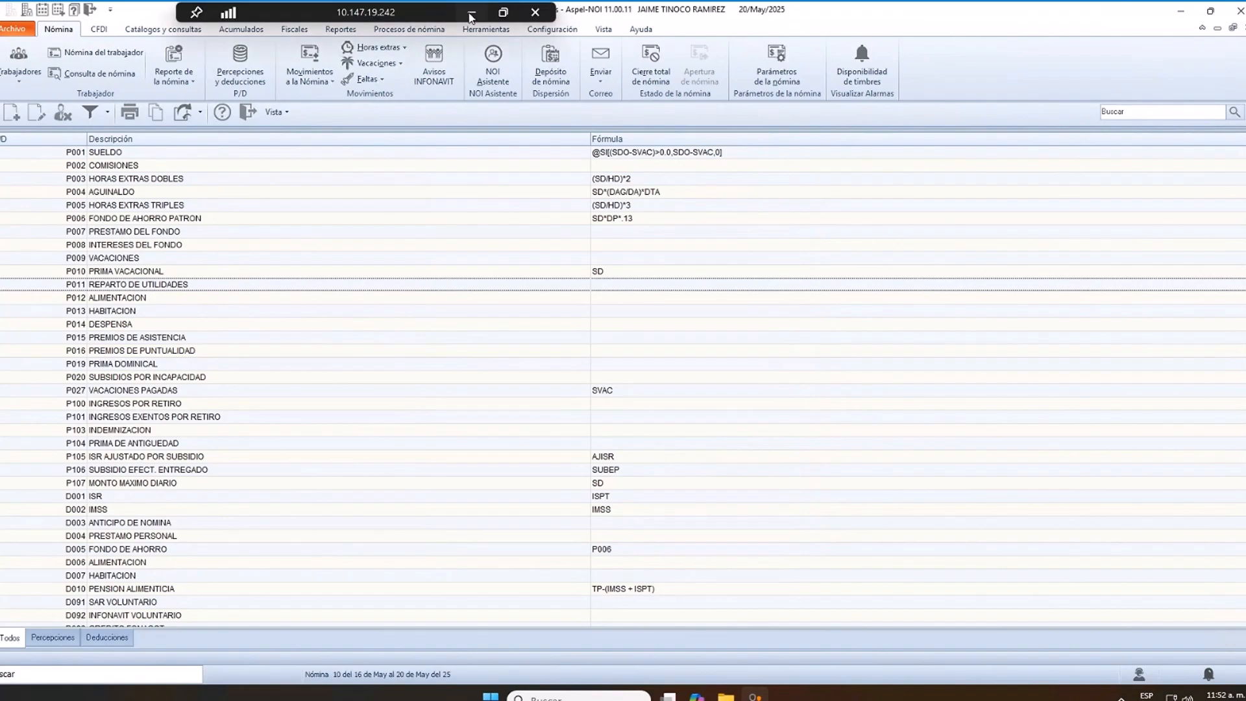
- Switch to the presentation and review the slide on configuring the REPARTO DE UTILIDADES perception and the ISR deduction
left_click(472, 14)
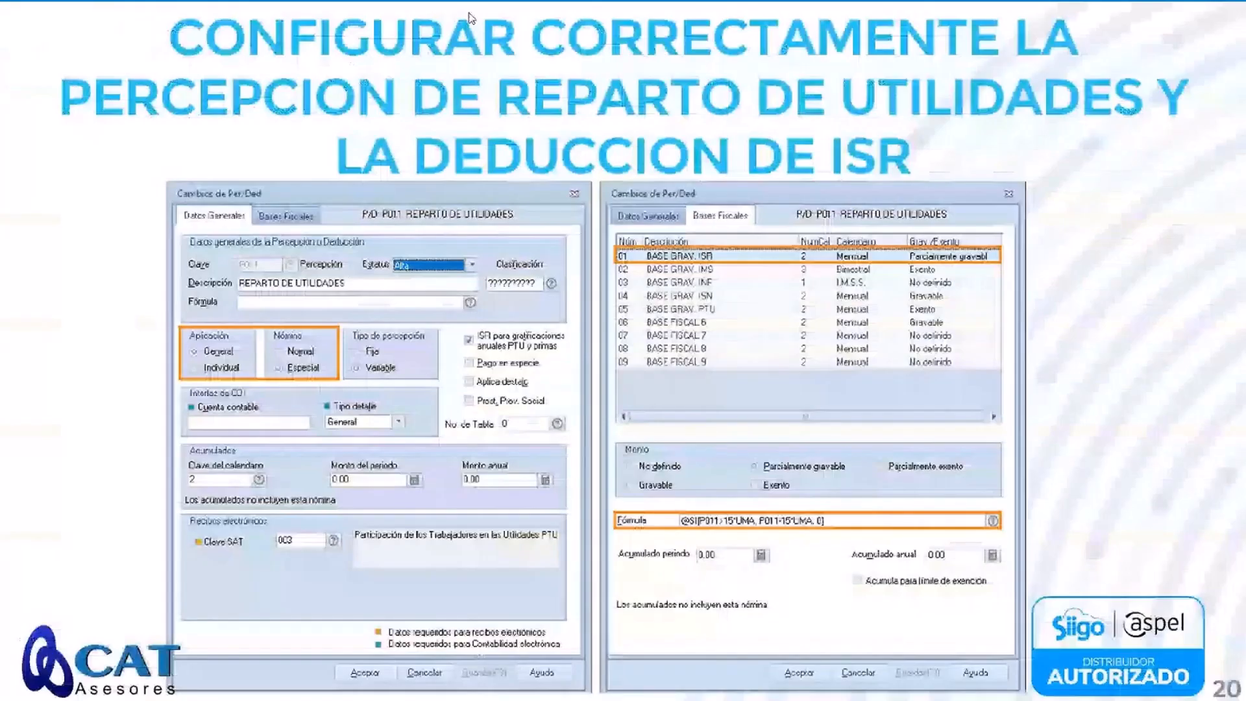
left_click(469, 13)
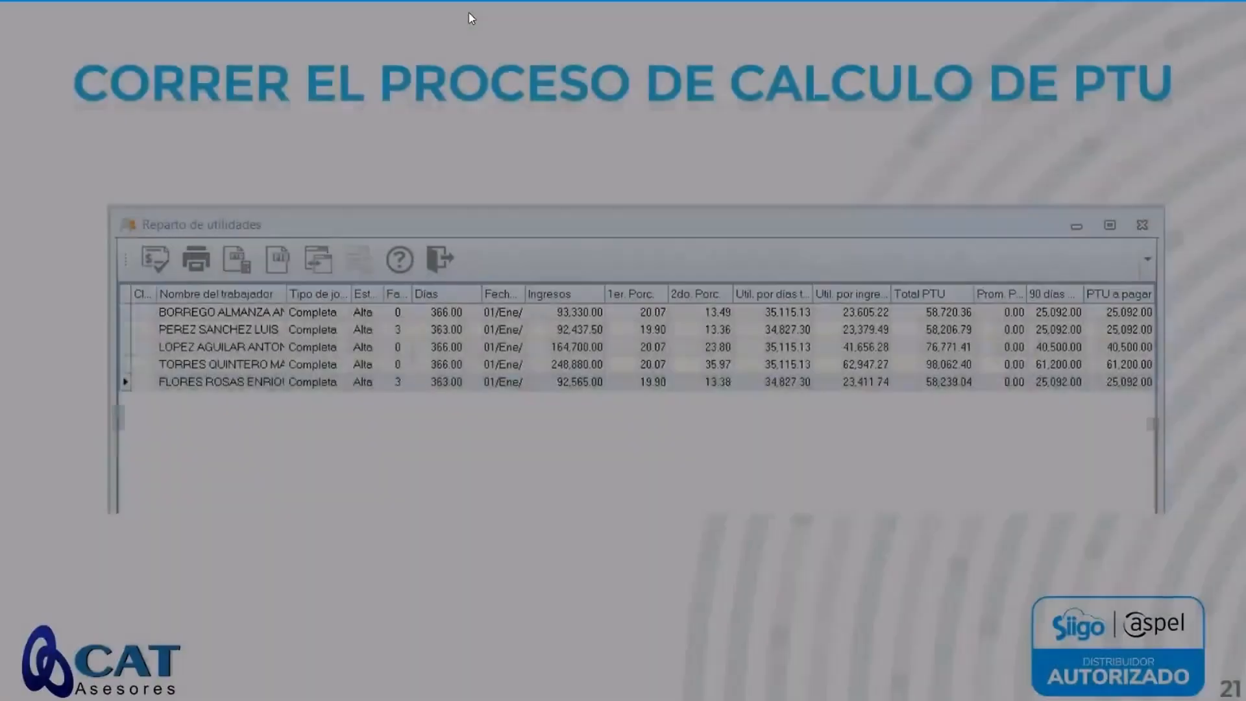
key("Left")
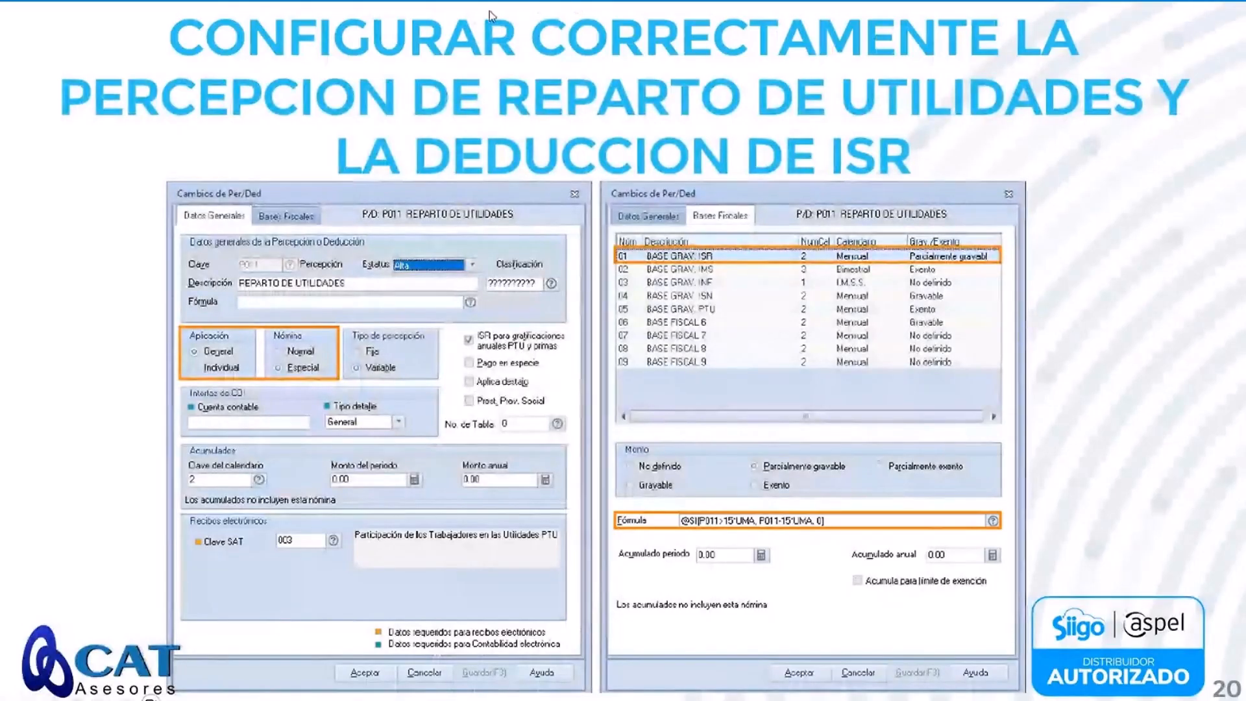
- Switch back to Aspel-NOI, set deduction D001 ISR to Nómina Especial, accept the change, and close the catalog
key("alt+Tab")
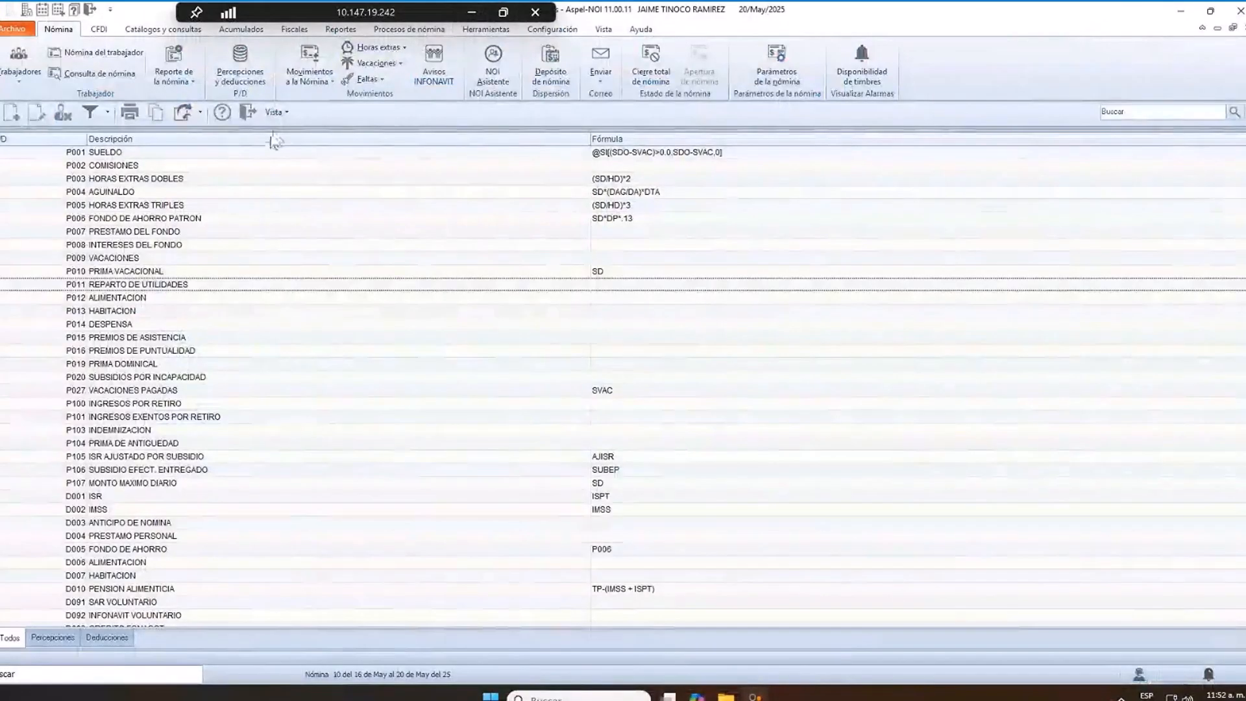
left_click(119, 497)
scroll(119, 499, "down", 1)
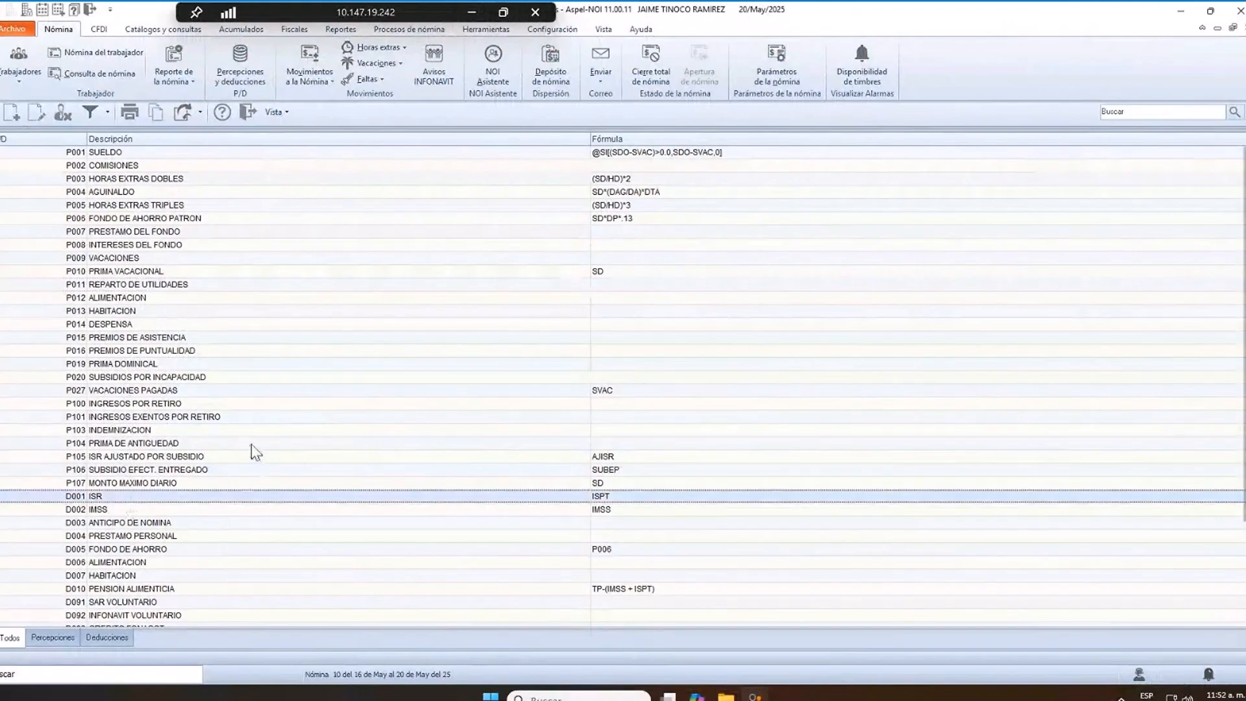
scroll(357, 419, "down", 3)
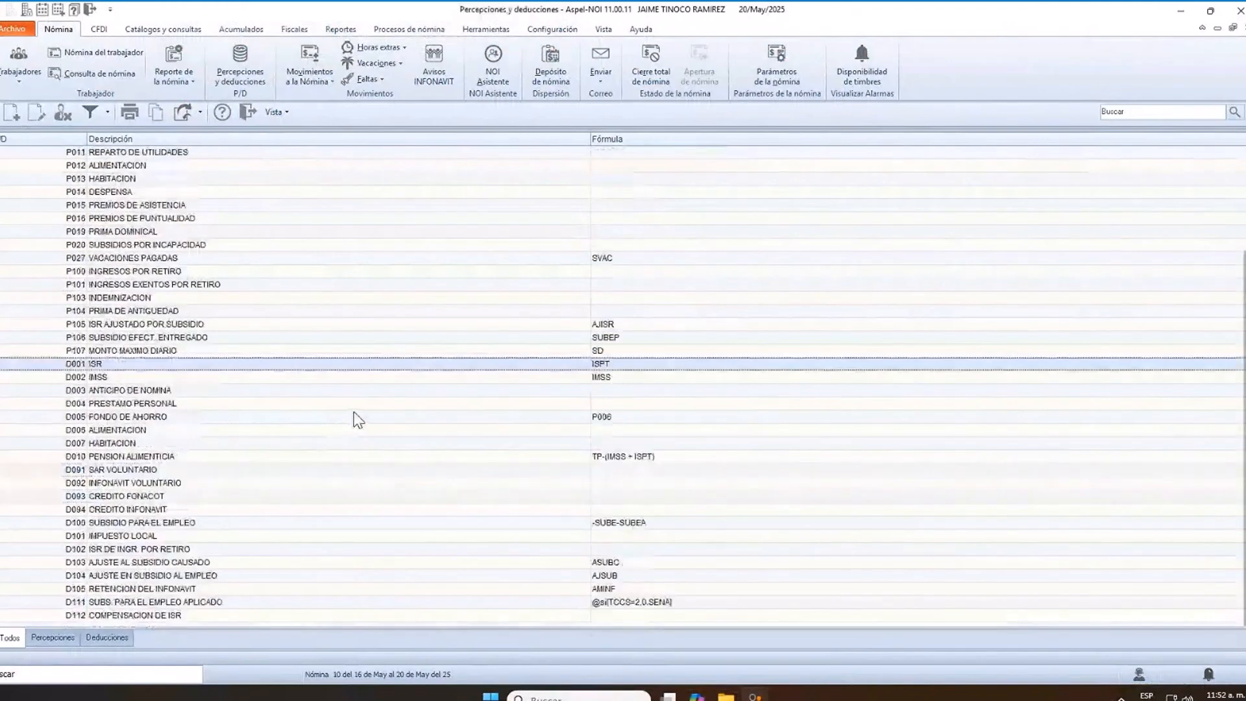
double_click(296, 366)
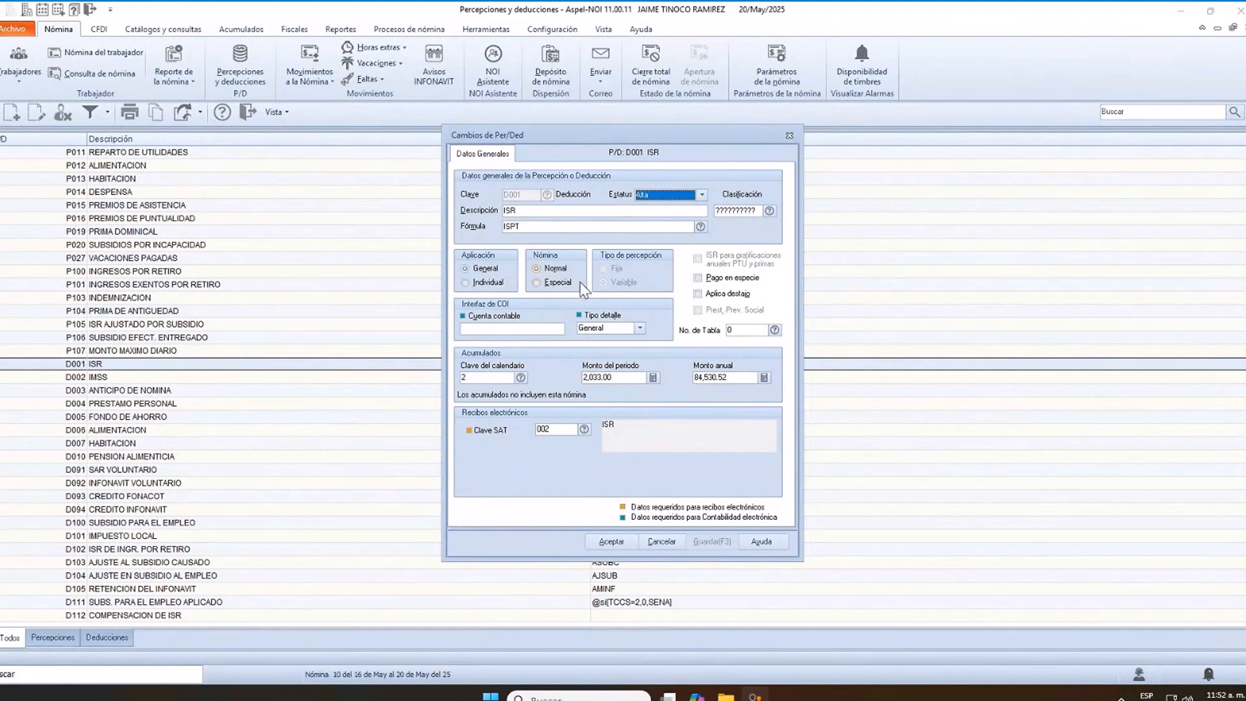
left_click(539, 285)
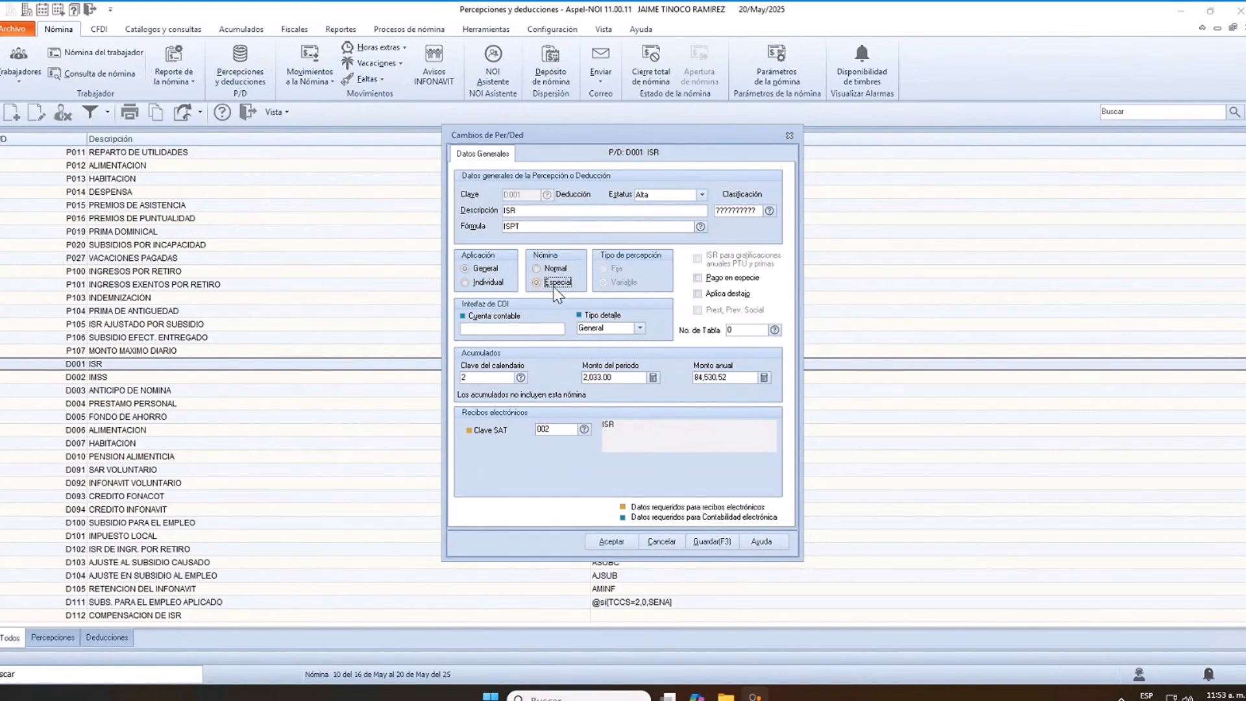
left_click(602, 536)
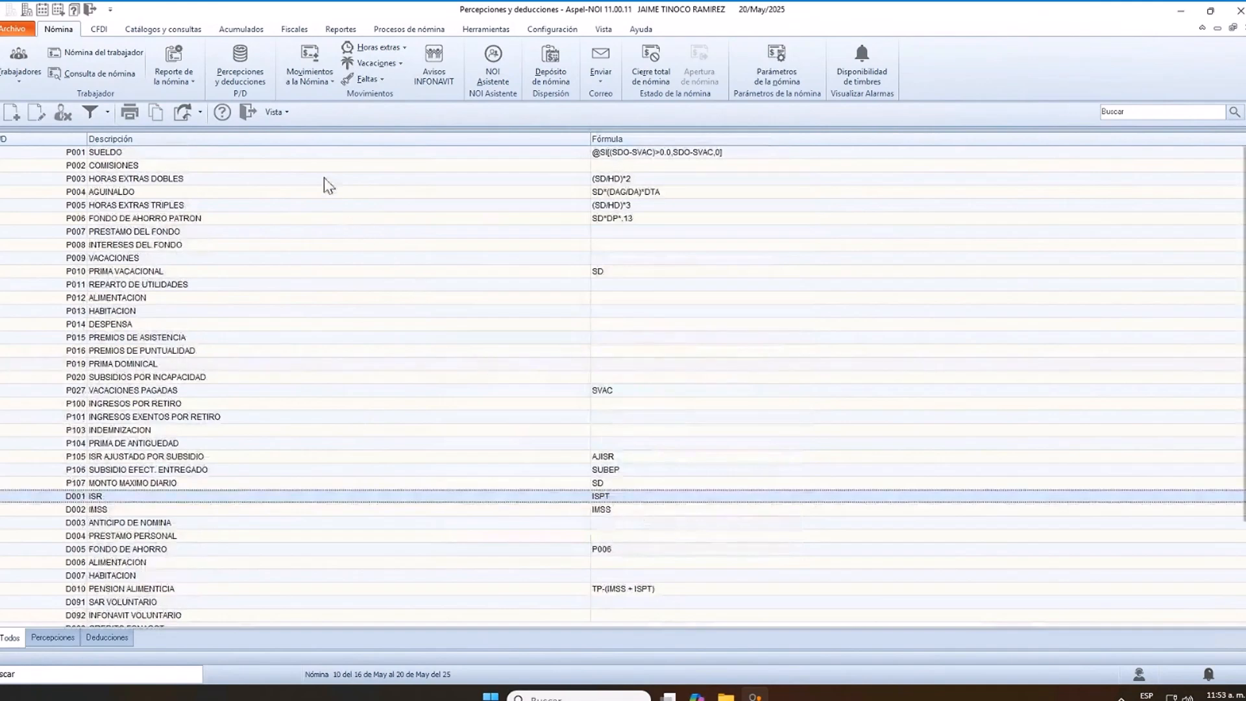
left_click(249, 115)
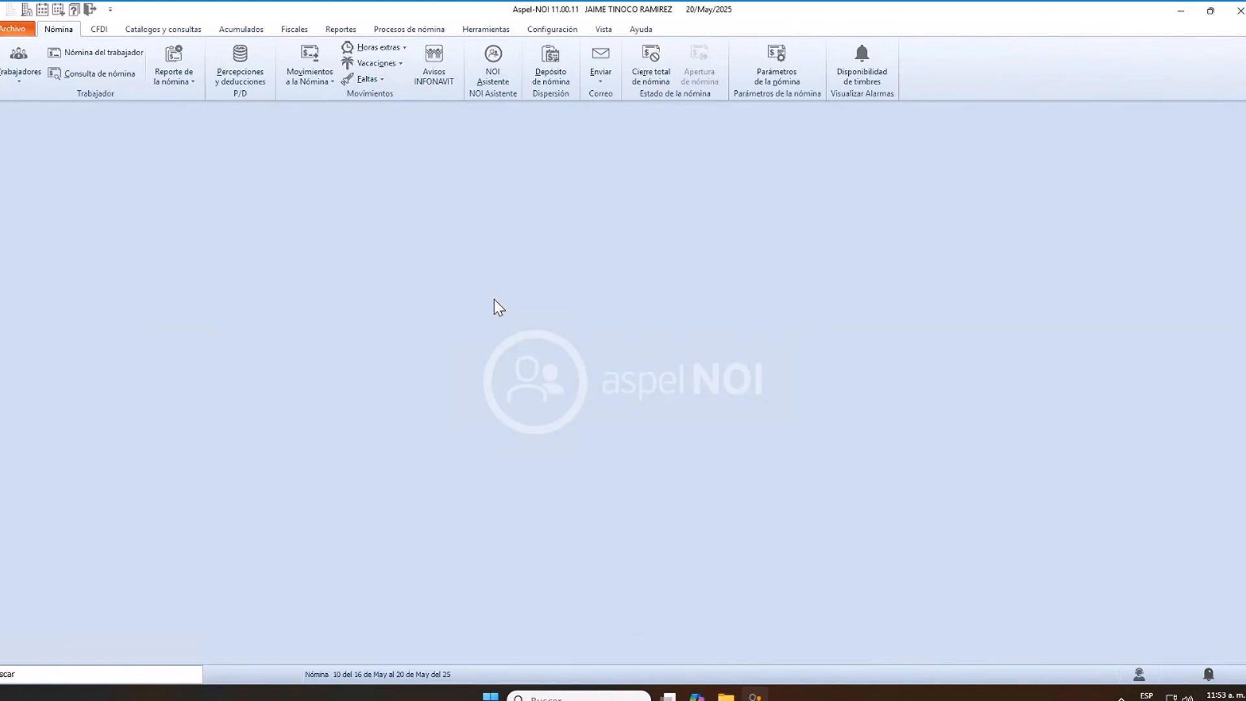
- Switch to the presentation and review the slide on running the PTU calculation process
mouse_move(559, 8)
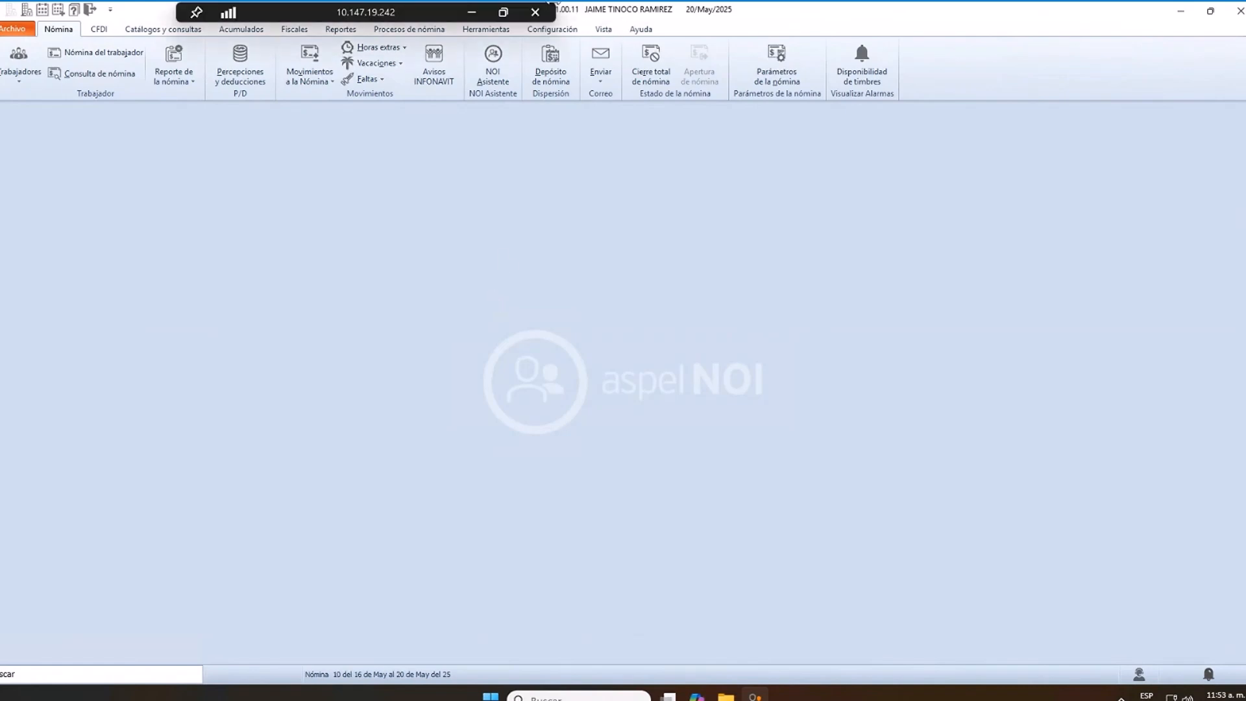
left_click(477, 14)
left_click(561, 235)
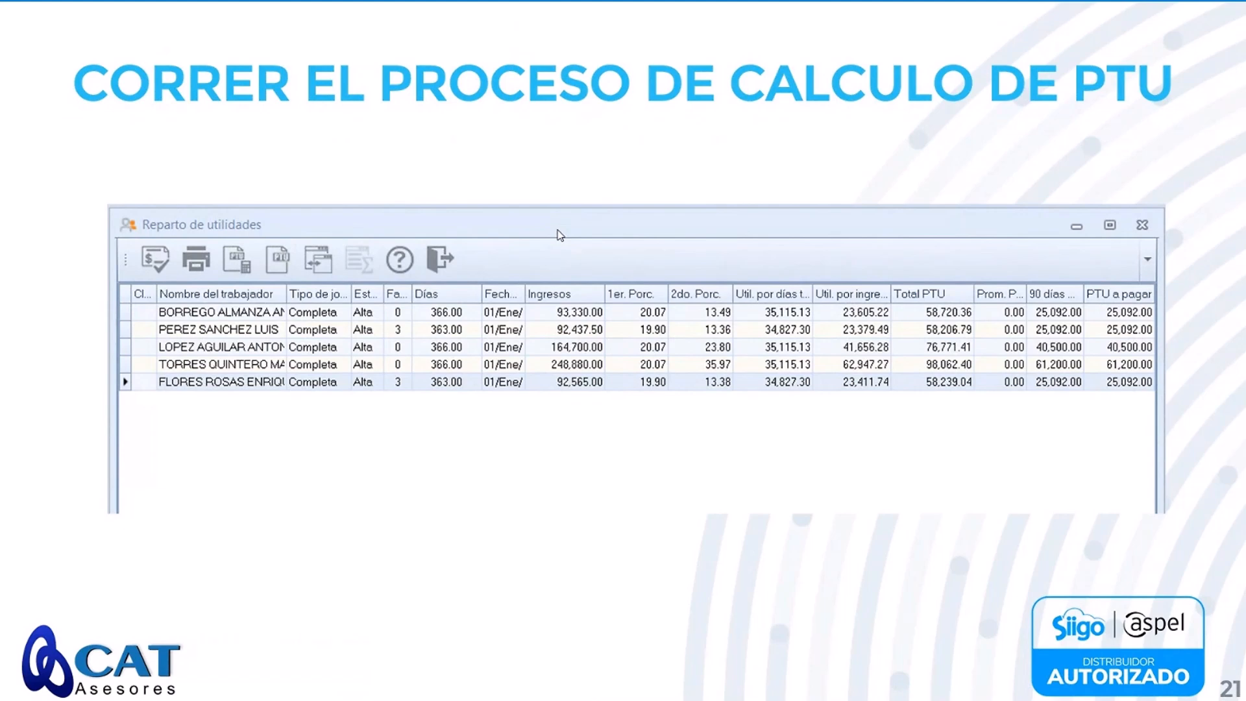
- Switch back to Aspel-NOI, open the PTU calculation, and set the last fiscal year's payroll date to 31/12/2024
key("alt+Tab")
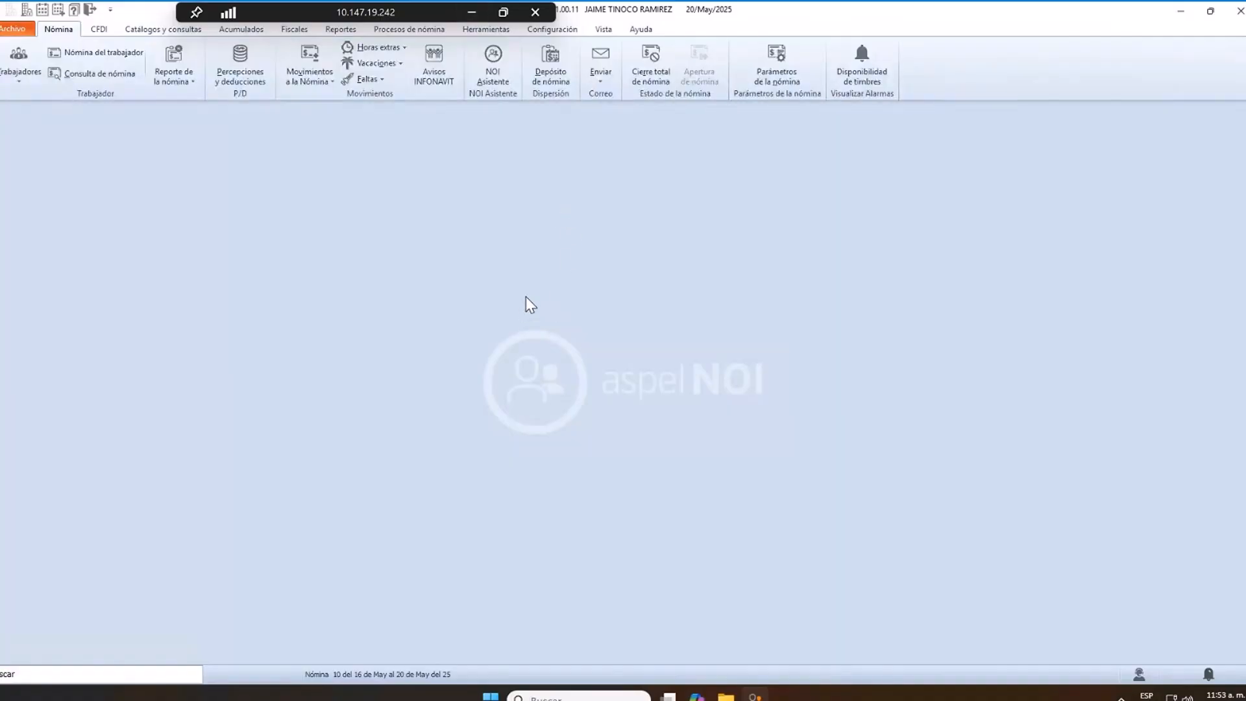
left_click(409, 30)
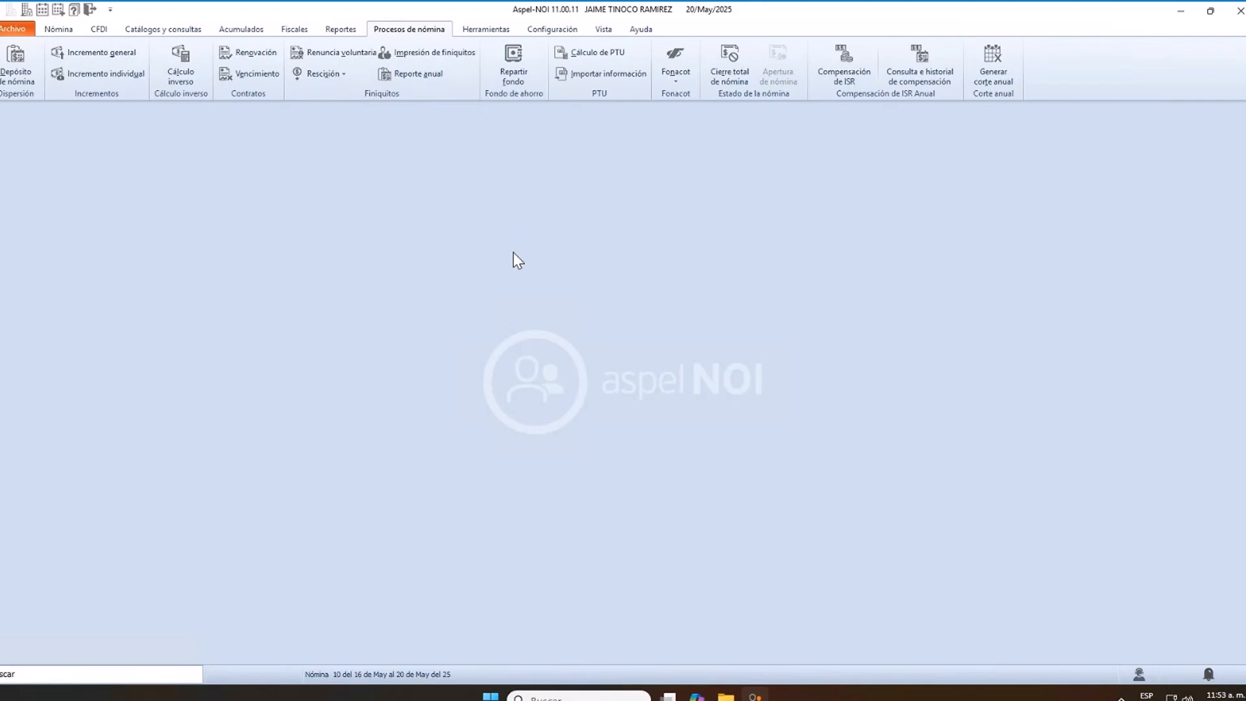
left_click(598, 57)
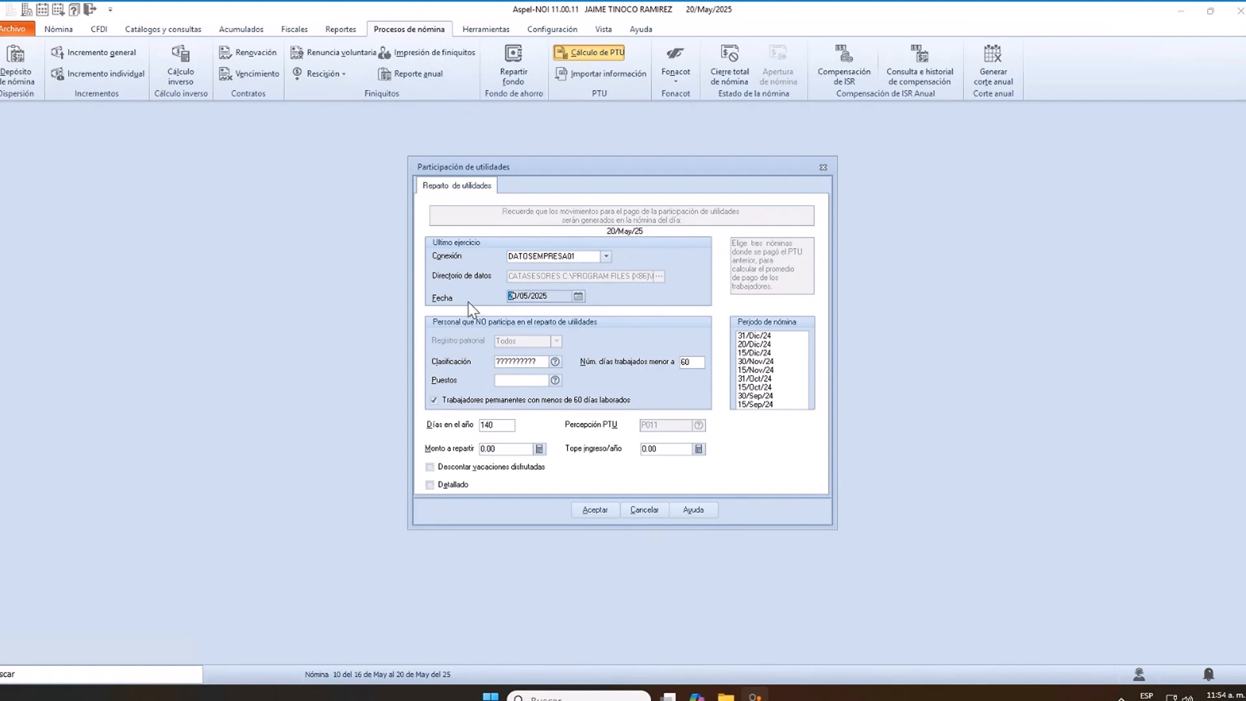
left_click(578, 296)
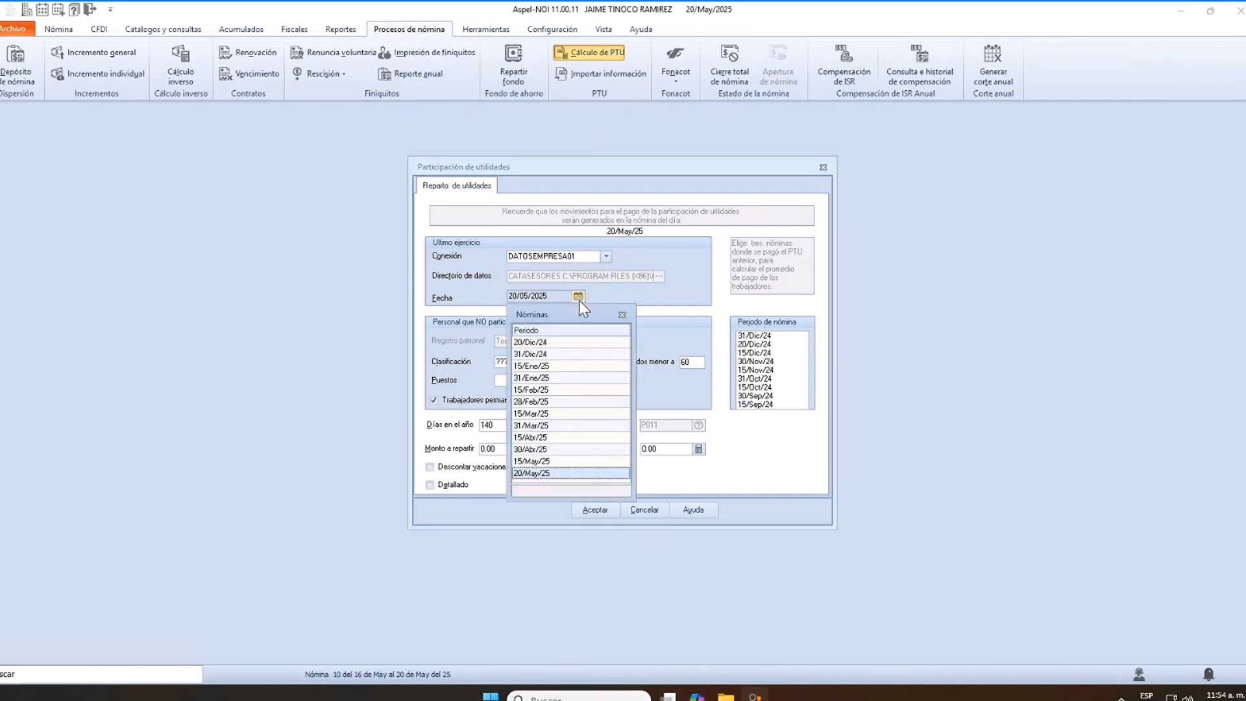
left_click(558, 356)
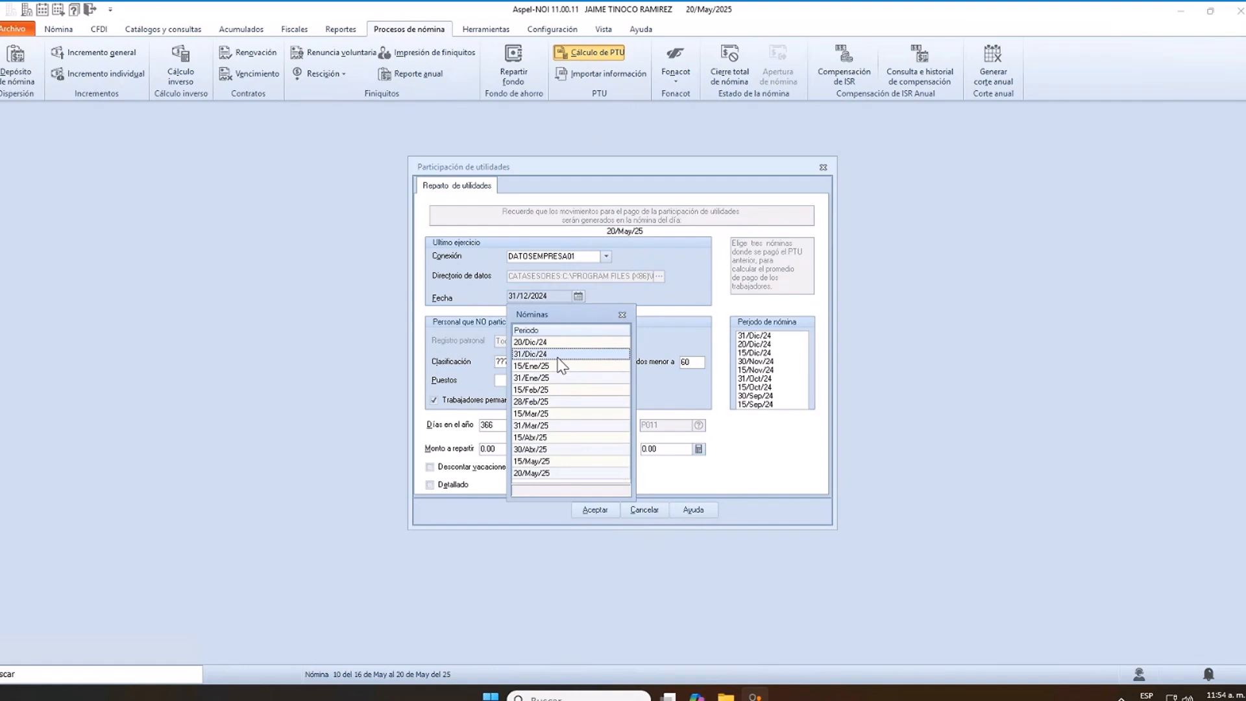
double_click(558, 358)
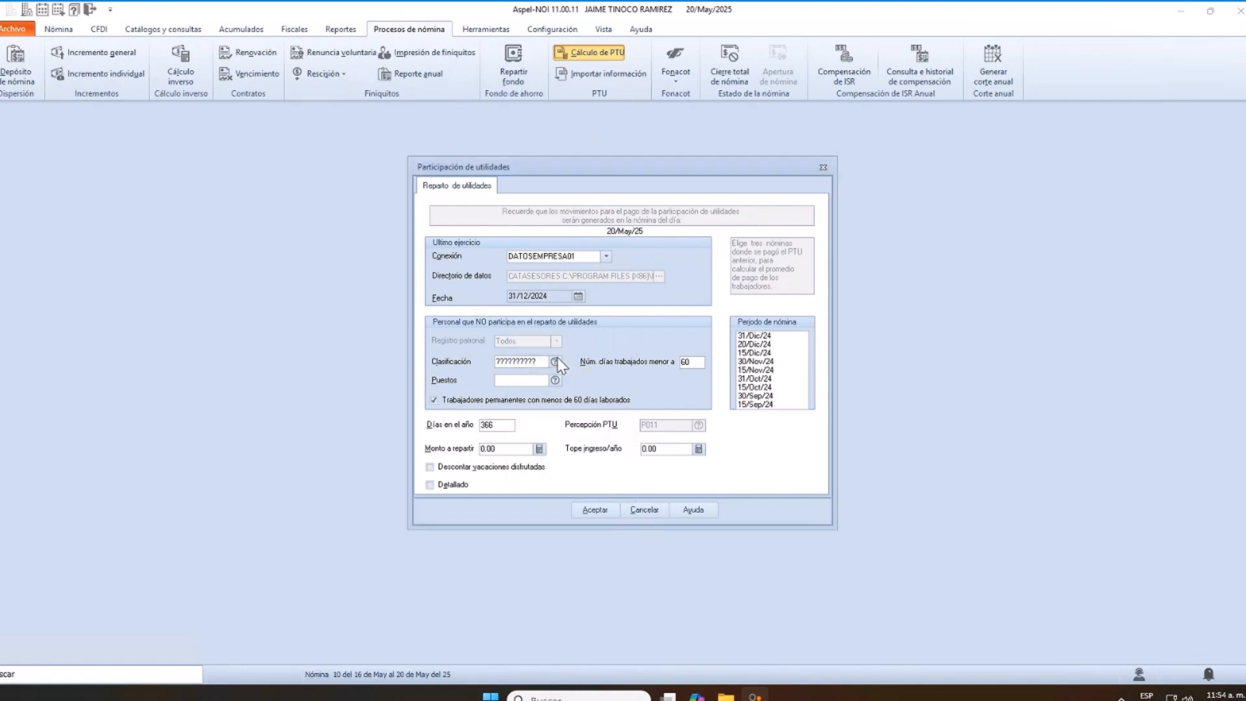
- Review the exclusion criteria and days in the year, set Monto a repartir to 150,000.00, and enable Detallado
key("Tab")
left_click(691, 361)
left_click(555, 361)
left_click(671, 382)
double_click(504, 427)
left_click(516, 451)
type("150000")
left_click(429, 485)
left_click(665, 449)
- Select payroll periods 15/Jul/24, 15/Feb/24 and 15/Ene/24 for the previous PTU average, and clear all three selections
scroll(782, 390, "down", 3)
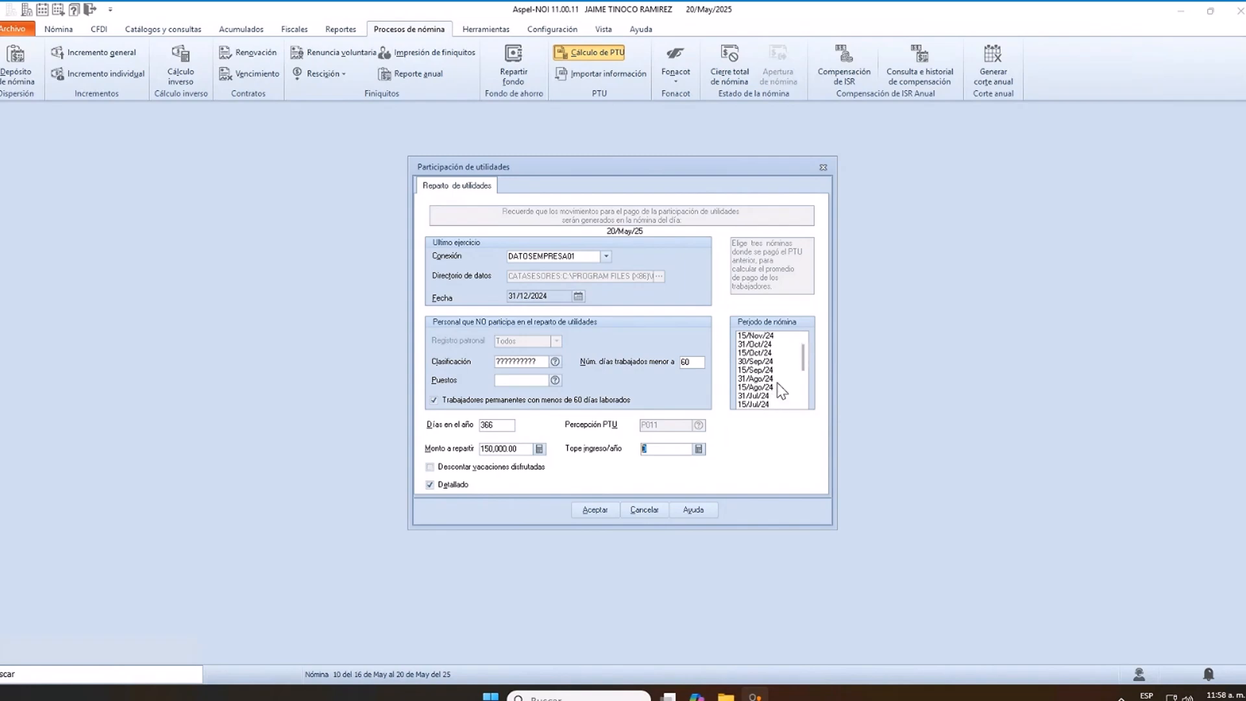
scroll(782, 390, "down", 1)
scroll(751, 380, "up", 4)
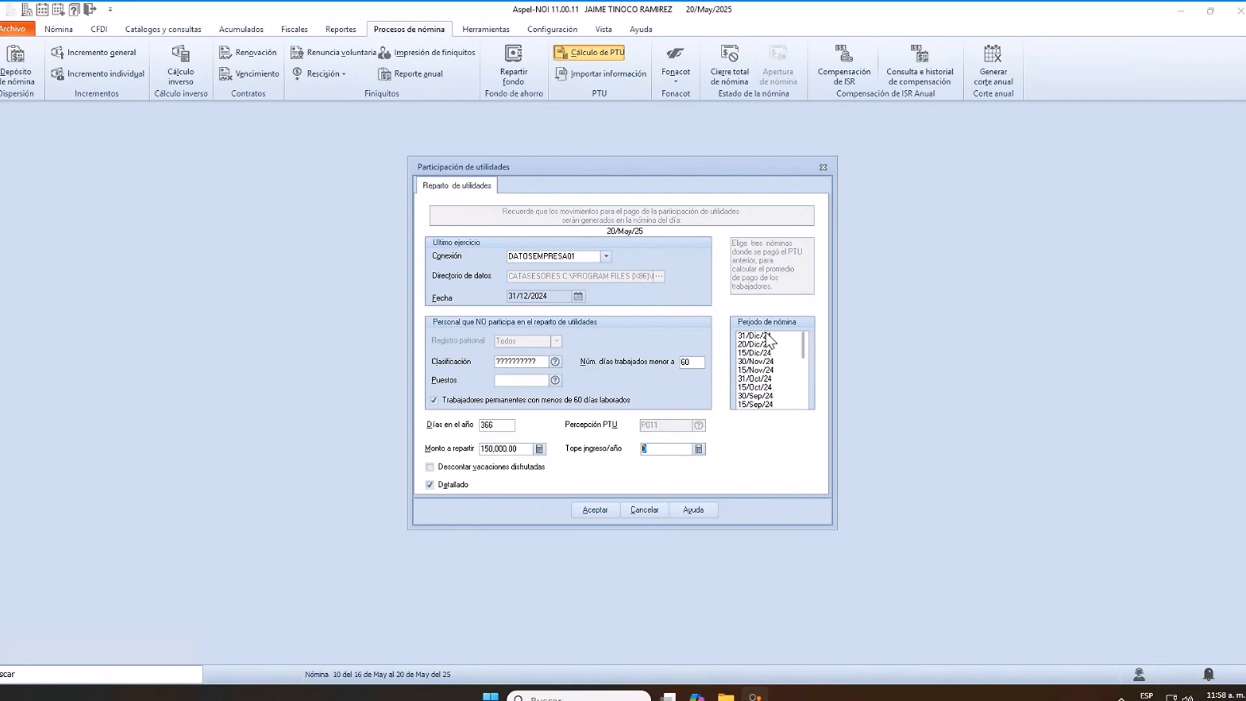
scroll(795, 380, "down", 3)
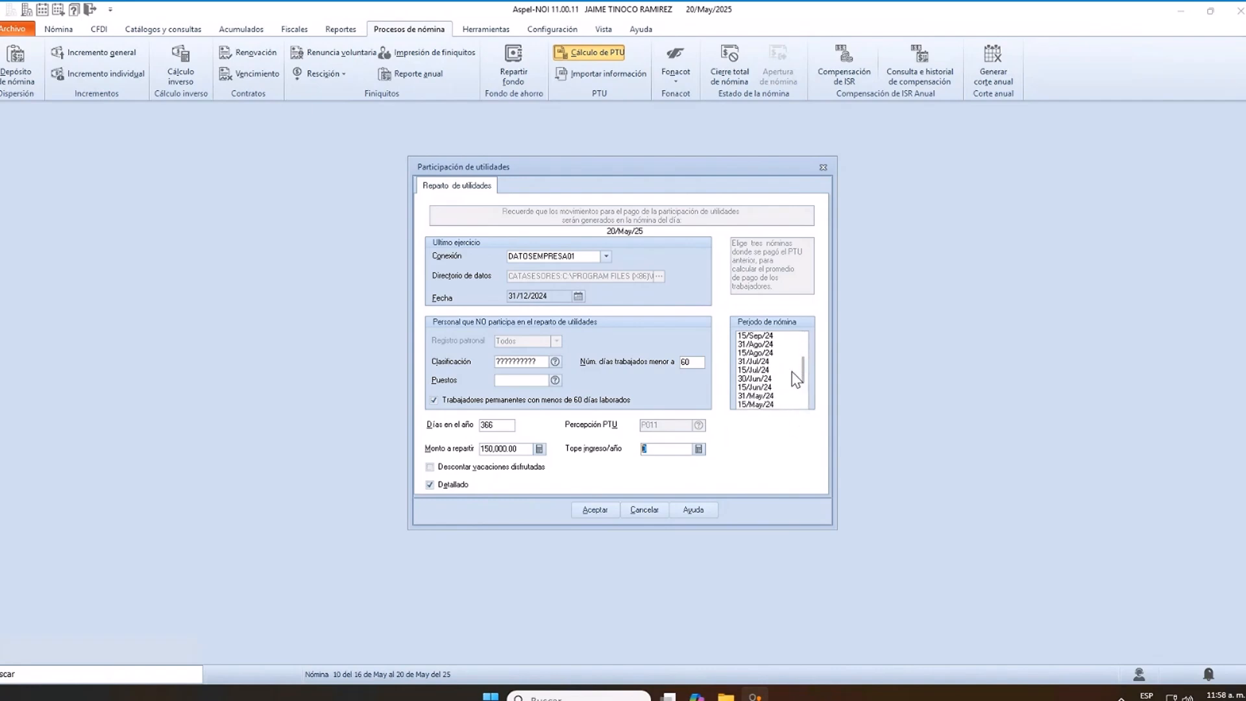
left_click(776, 370)
scroll(778, 379, "down", 3)
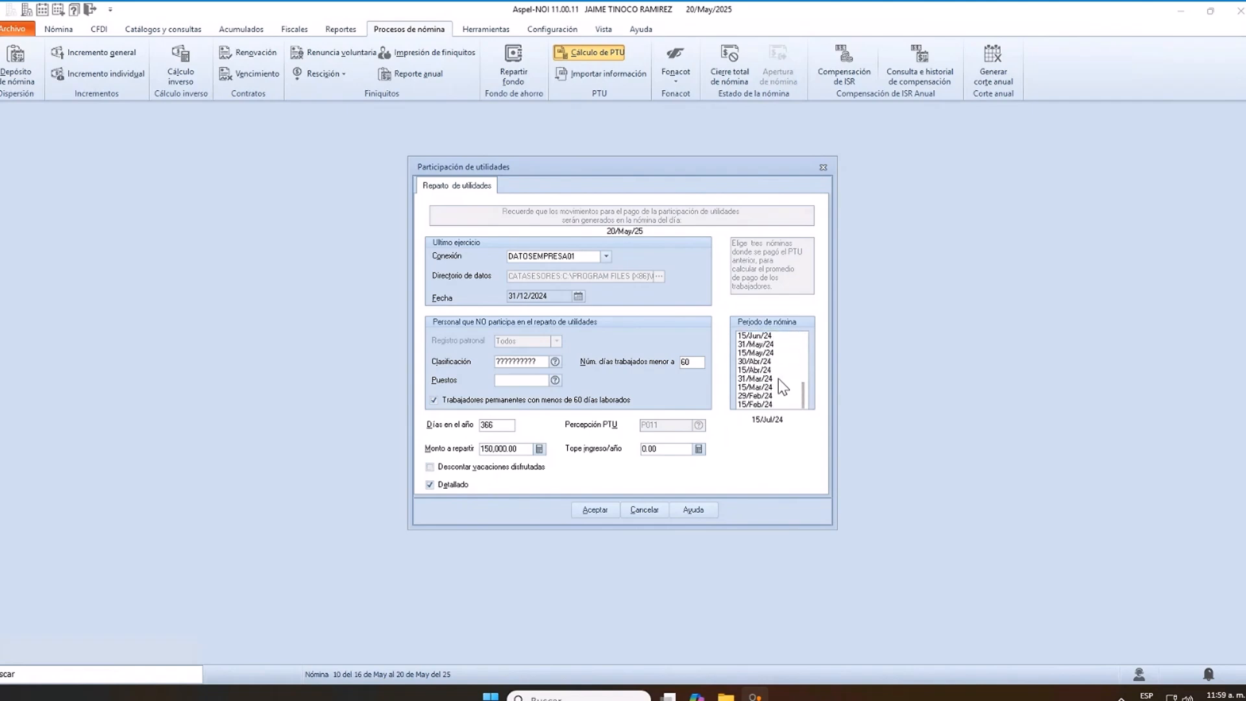
left_click(774, 387)
left_click(767, 405)
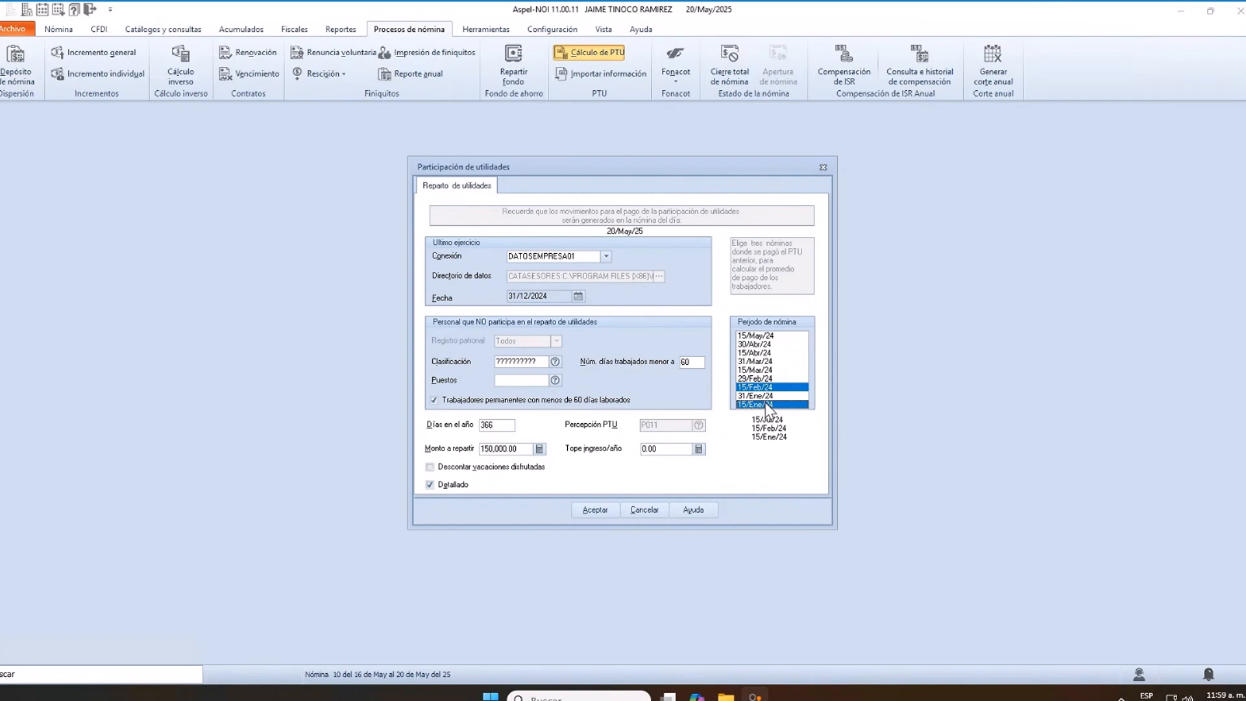
left_click(766, 403)
left_click(769, 387)
scroll(770, 387, "up", 3)
left_click(769, 388)
scroll(770, 392, "up", 2)
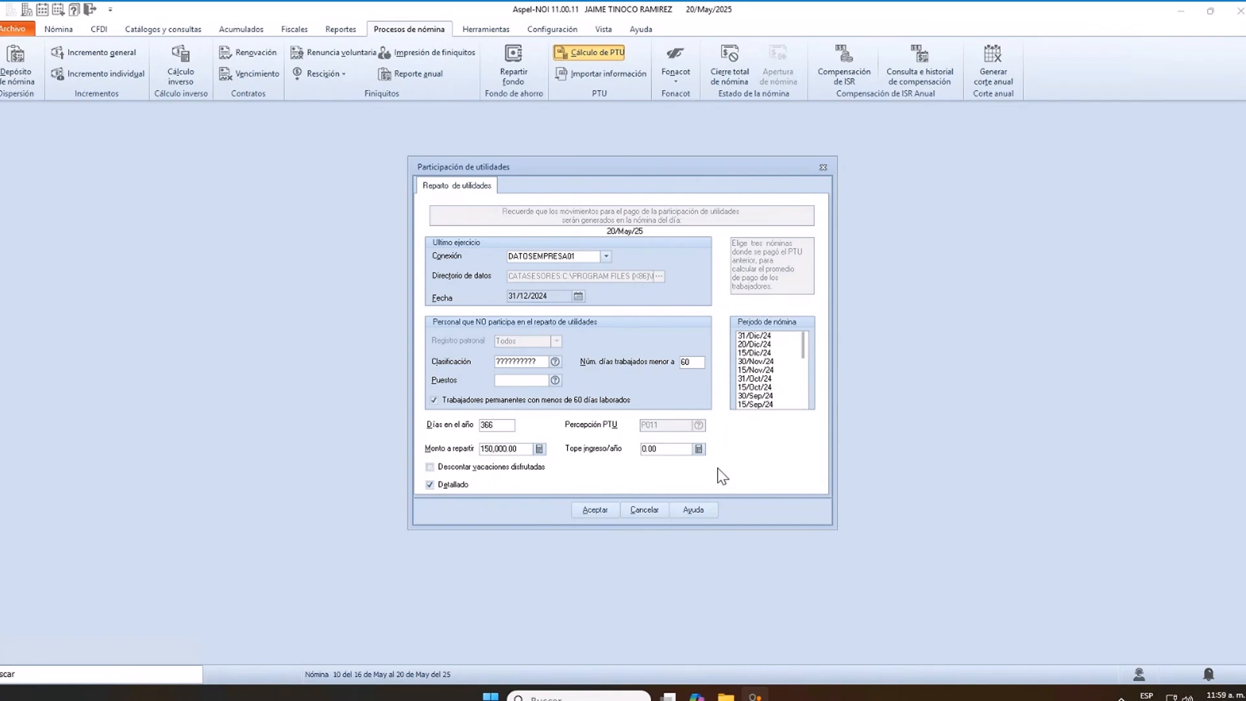
- Run the PTU calculation and enlarge the Reparto de utilidades window and its columns so the headings and amounts are readable
left_click(596, 510)
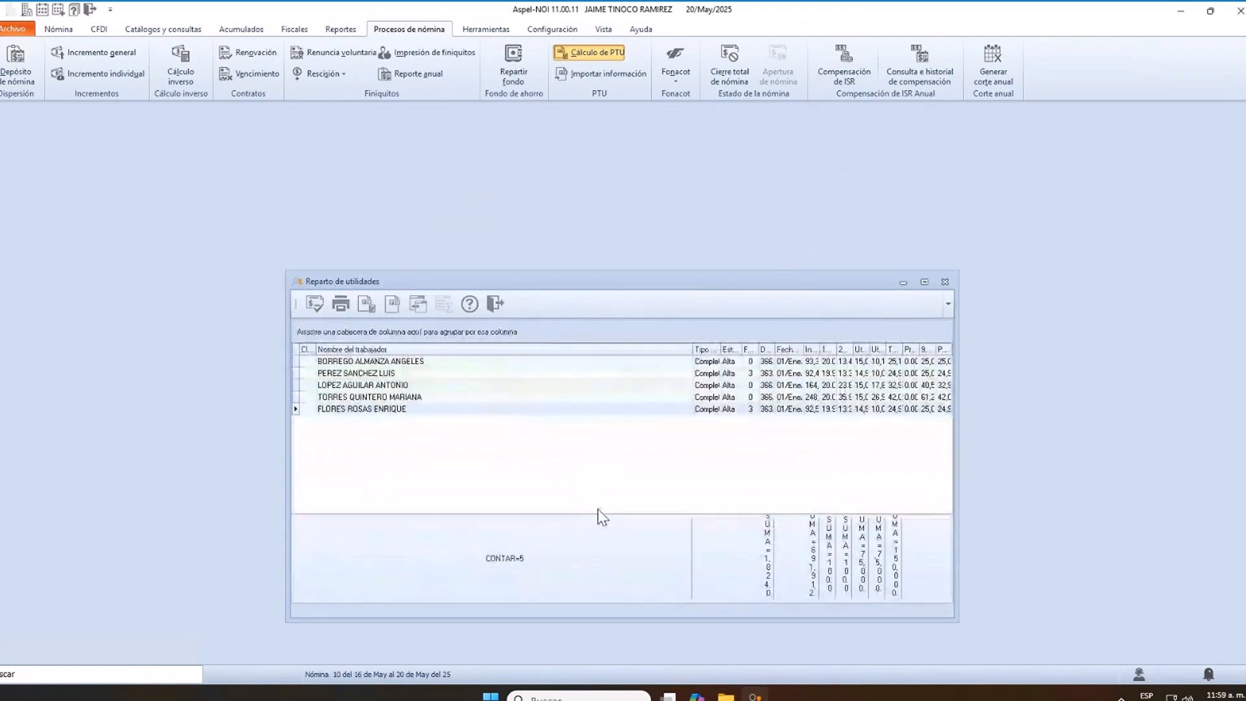
left_click_drag(601, 283, 601, 200)
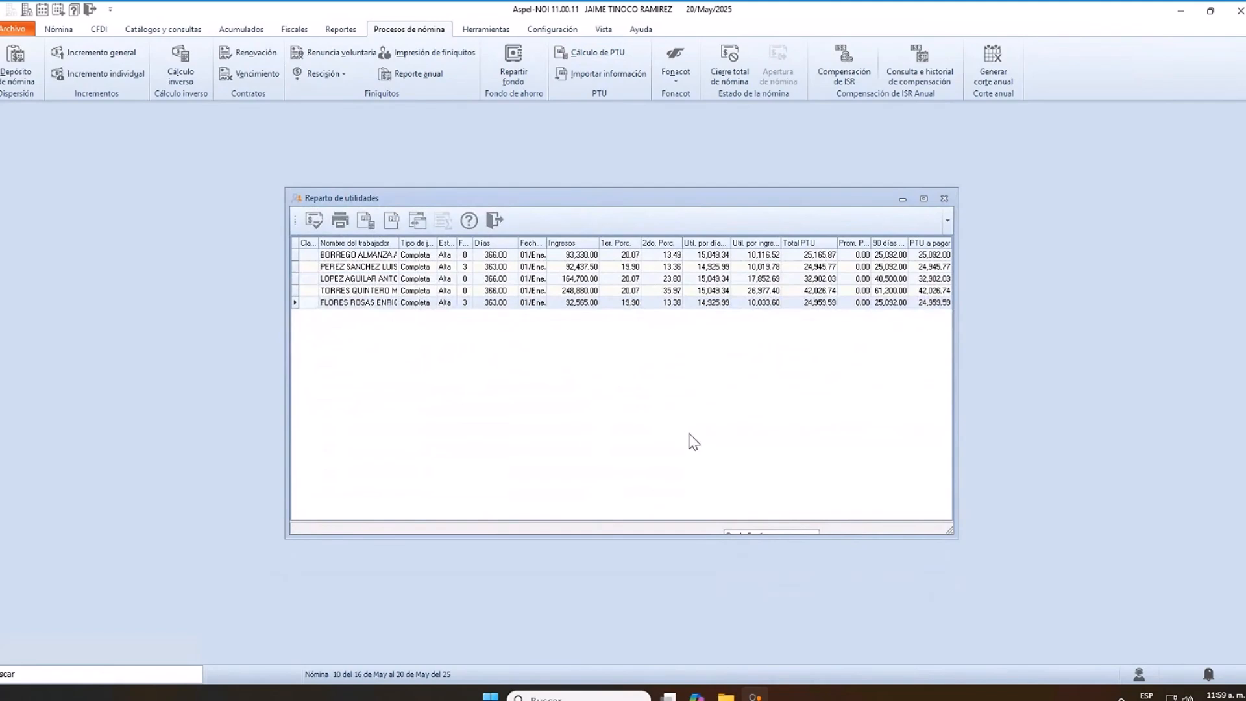
double_click(398, 242)
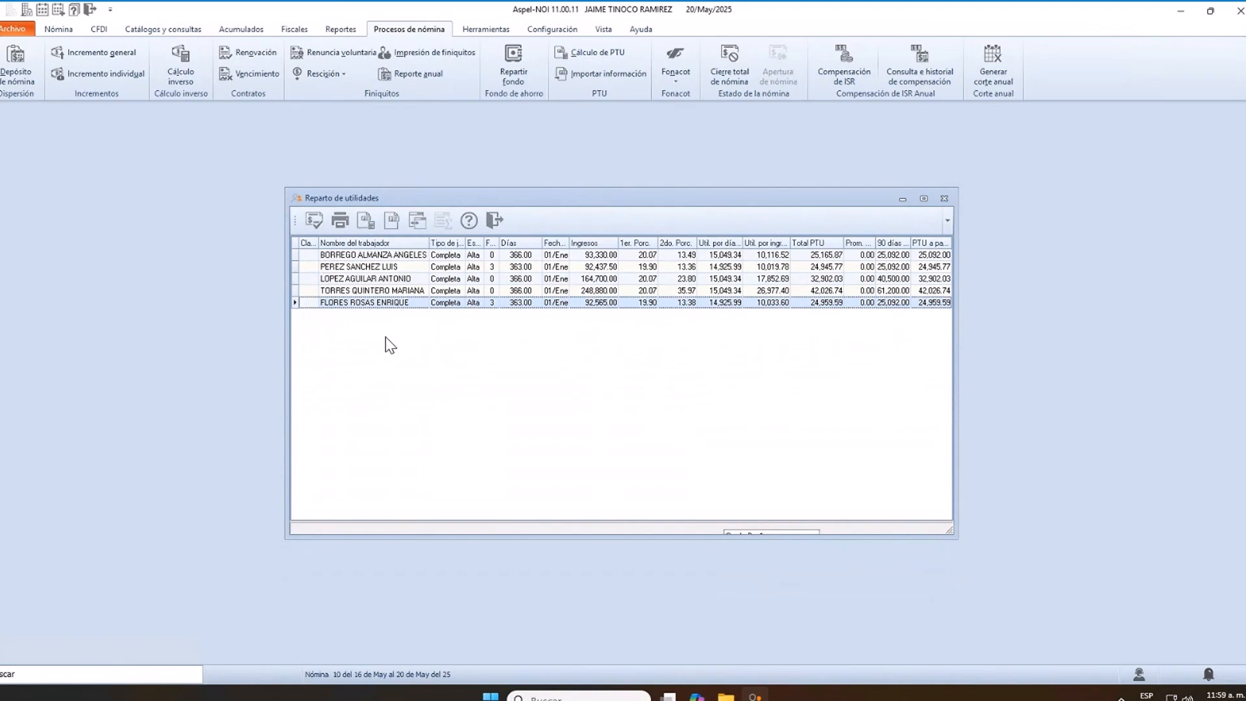
left_click_drag(960, 303, 1046, 302)
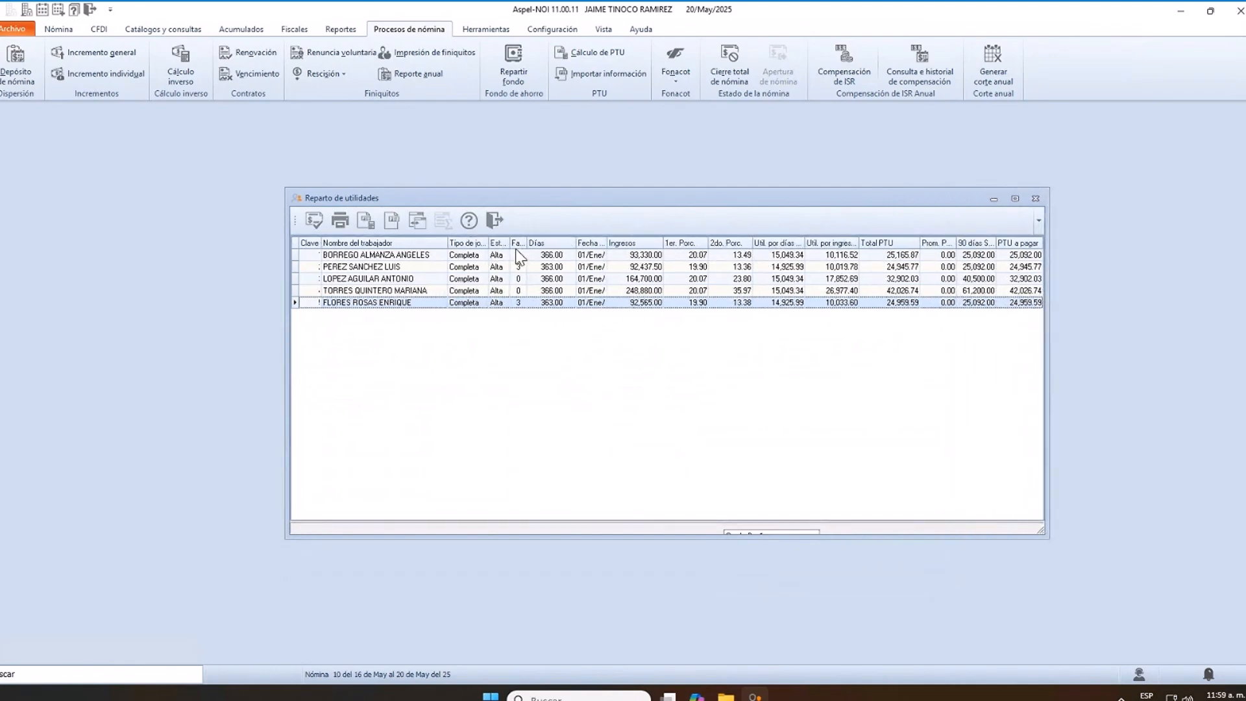
left_click(560, 256)
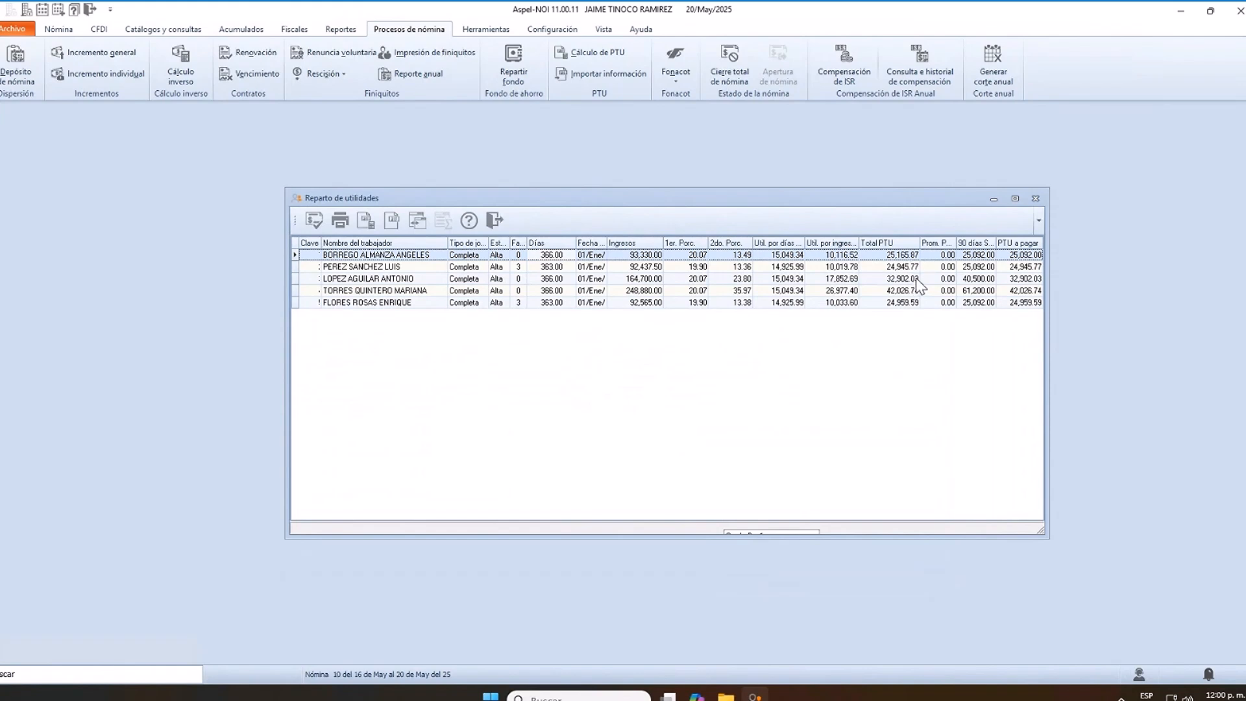
left_click_drag(956, 242, 974, 243)
left_click_drag(1046, 279, 1086, 279)
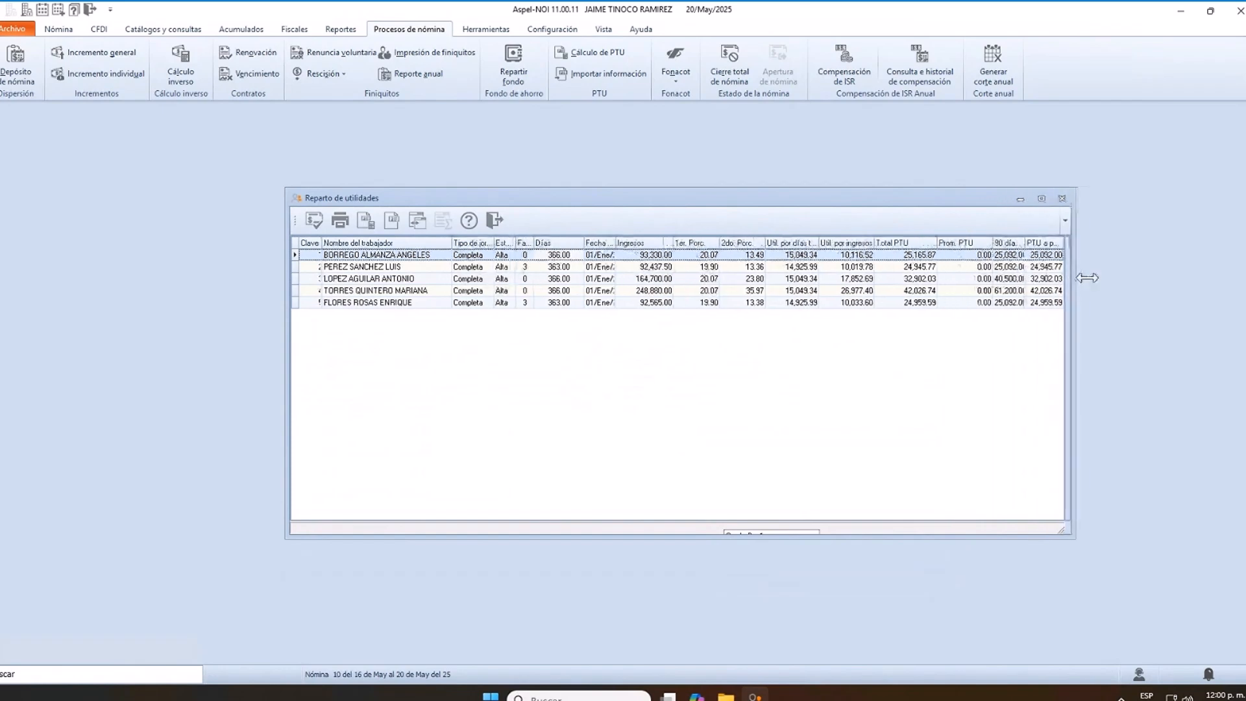
left_click_drag(1012, 246, 999, 246)
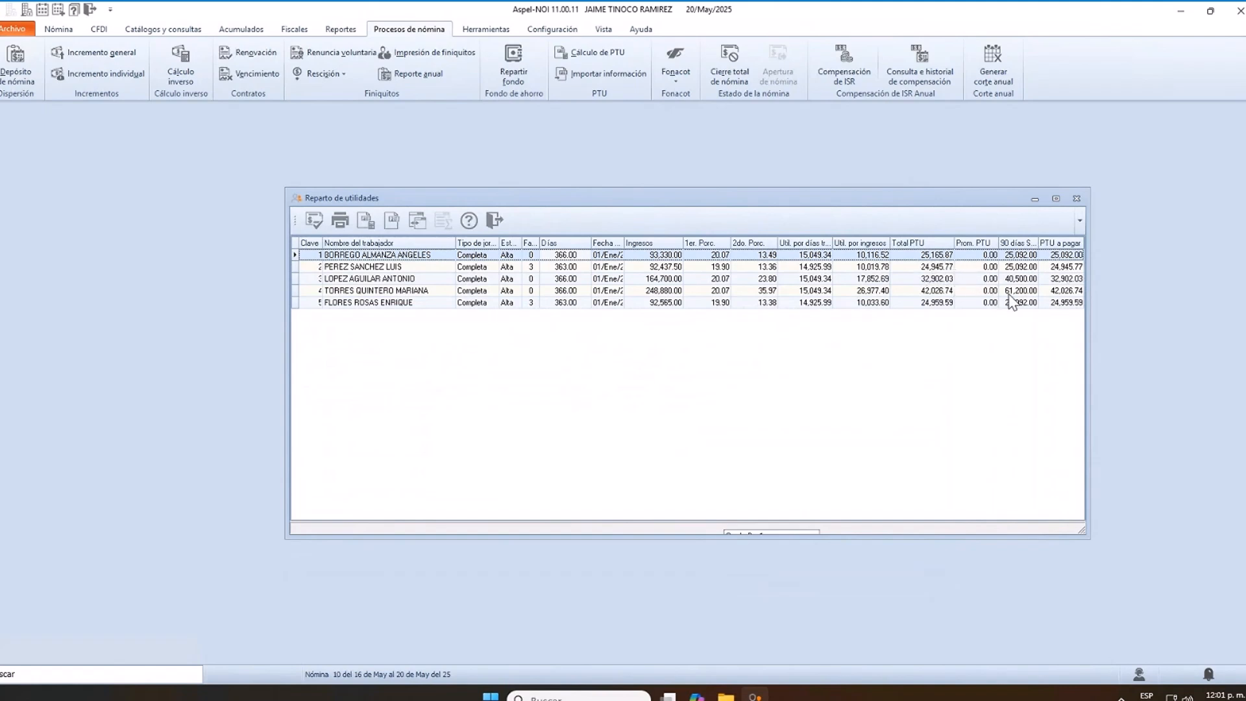
- Compare each worker's Total PTU, average PTU, 90-day salary cap and PTU a pagar in the distribution table
left_click(961, 269)
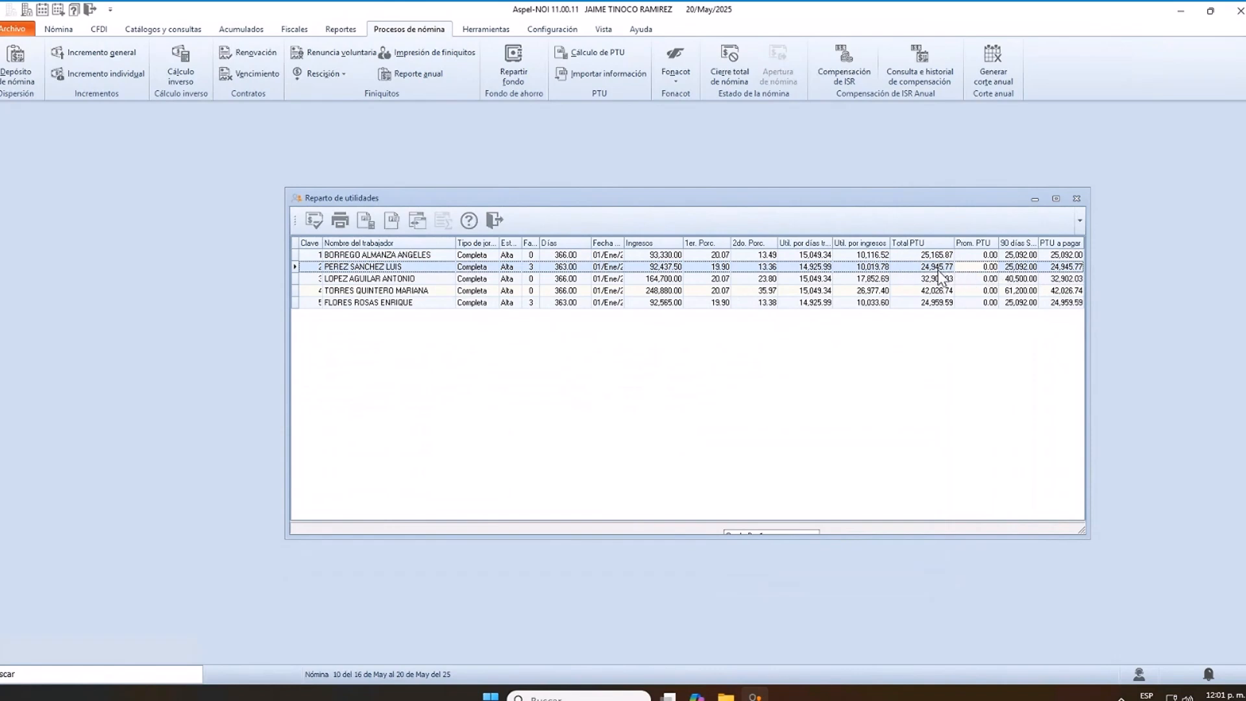
left_click(1063, 280)
left_click(1062, 301)
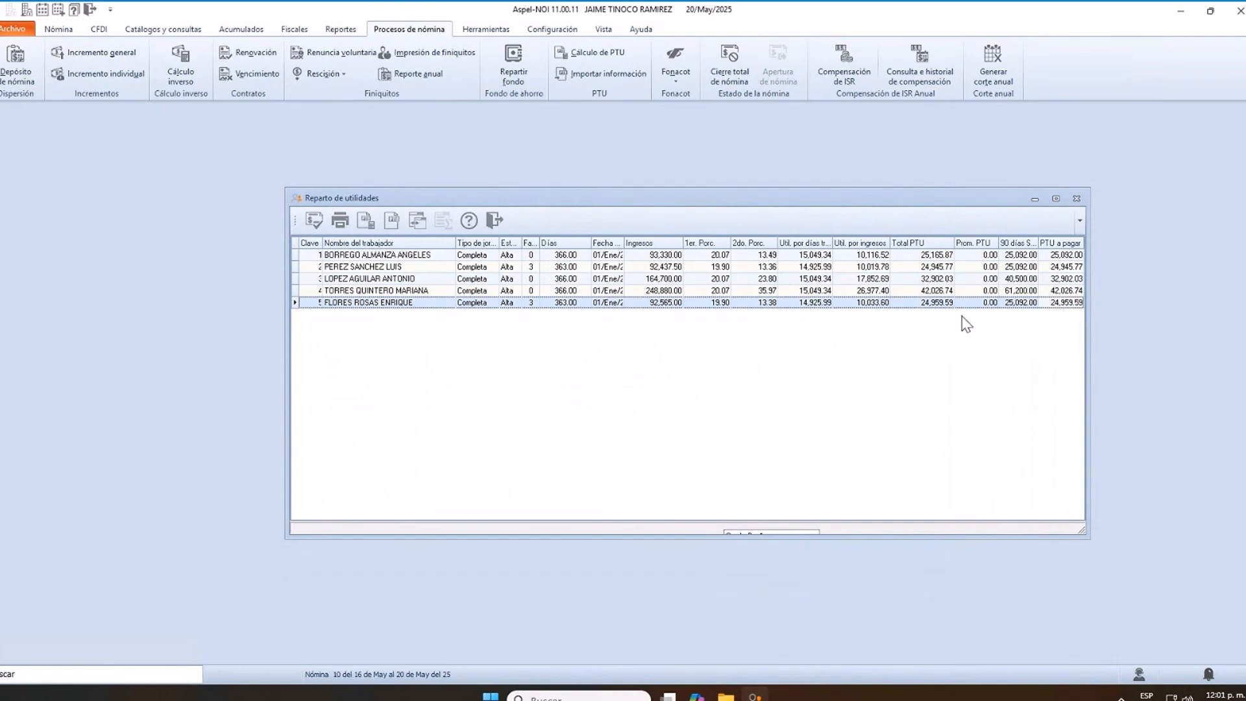
left_click(941, 292)
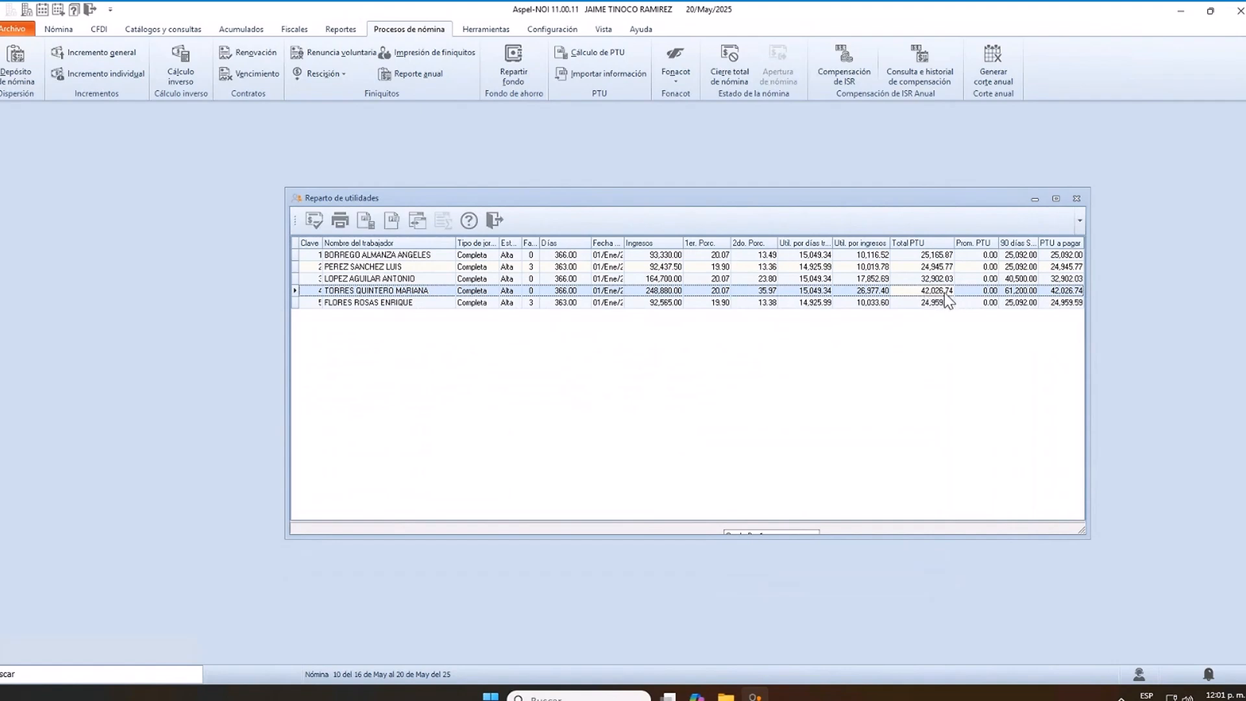
left_click(941, 257)
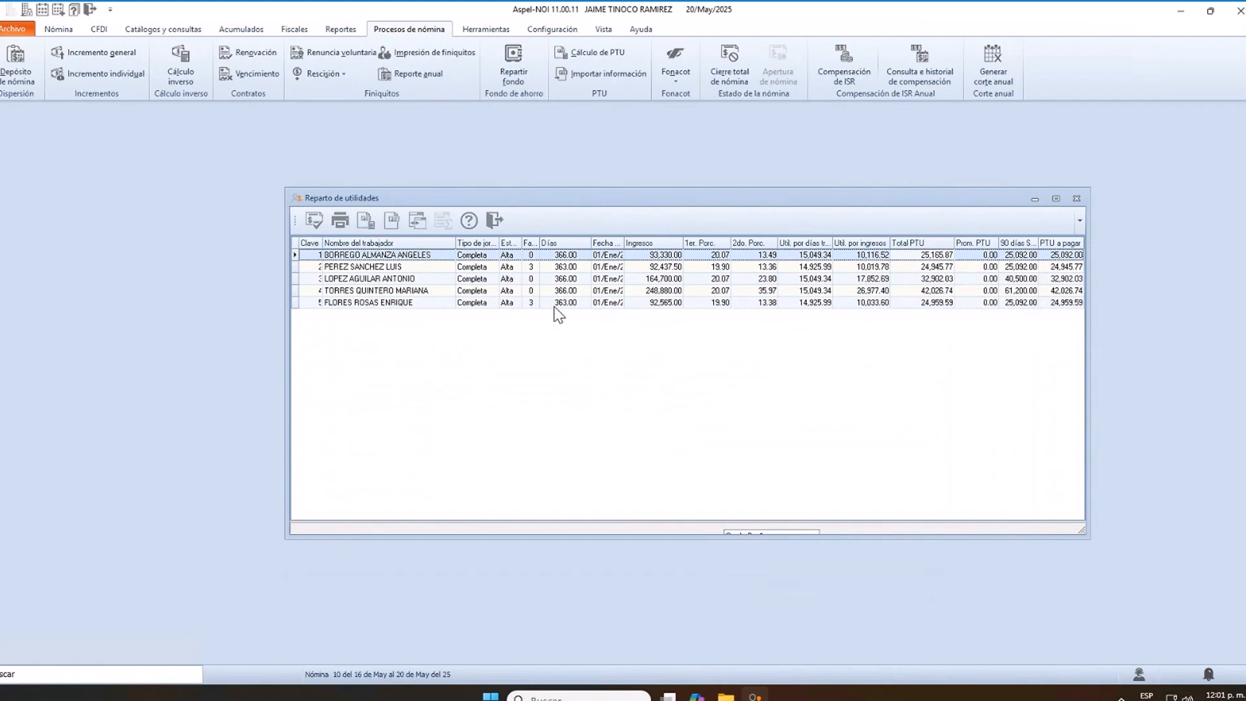
- Export the profit-sharing table in Excel format to the Desktop as ptu, and open the exported file
left_click(370, 224)
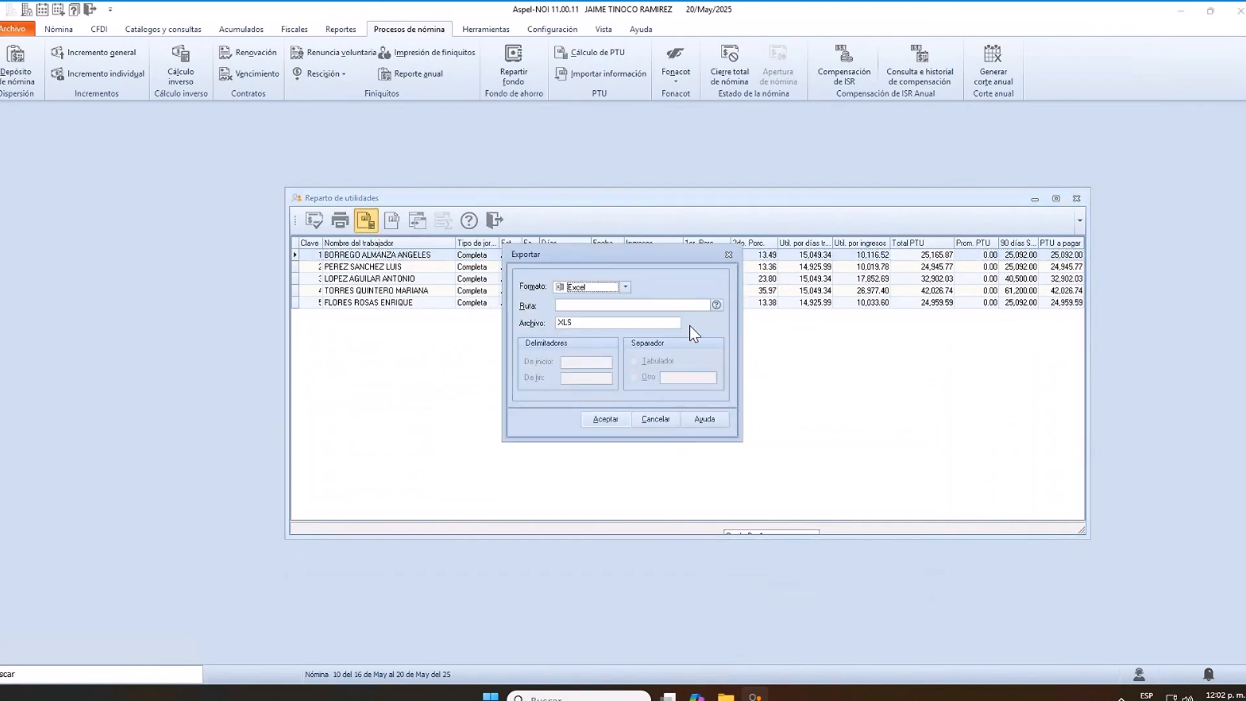
left_click(717, 305)
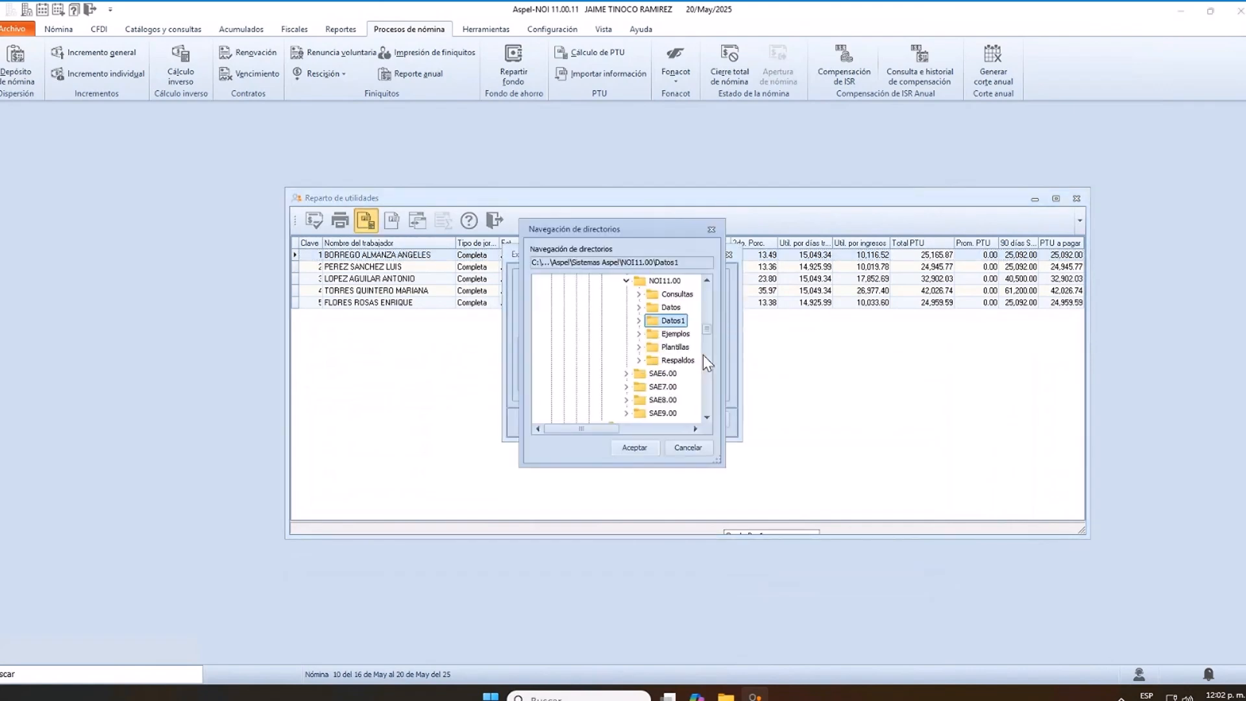
scroll(708, 333, "up", 10)
left_click(575, 281)
left_click(633, 448)
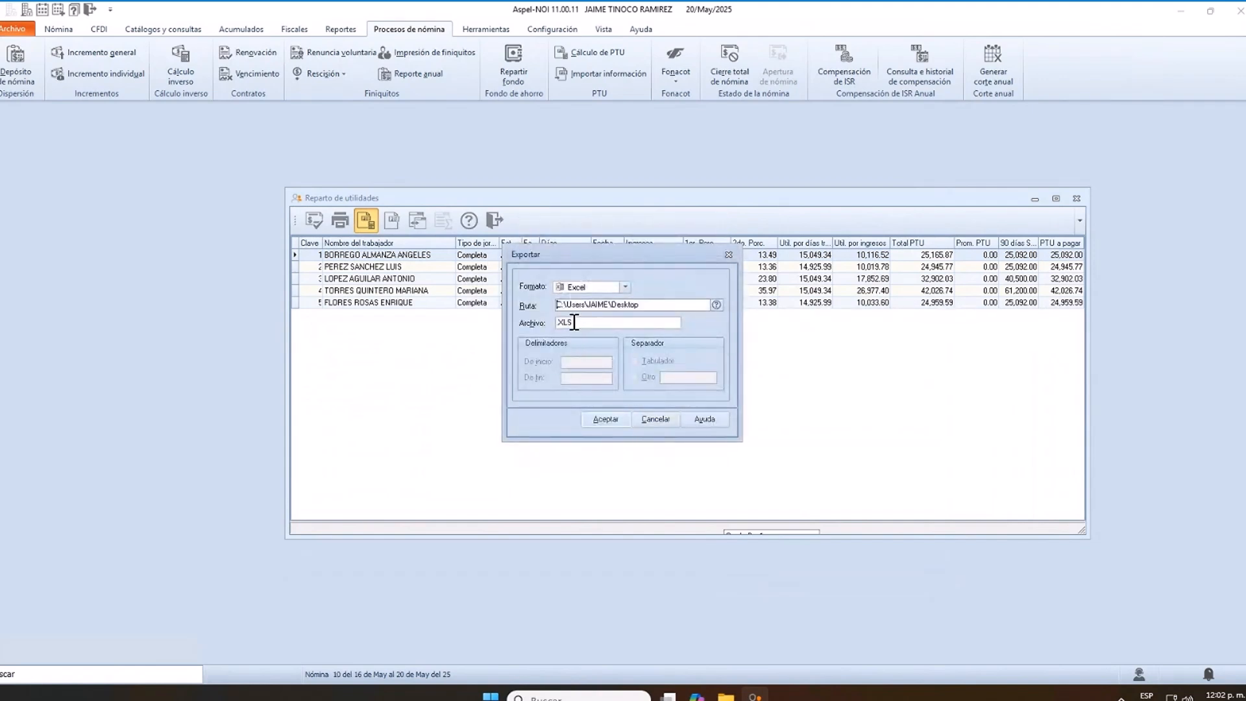
left_click(556, 324)
type("ptu")
left_click(620, 419)
left_click(695, 372)
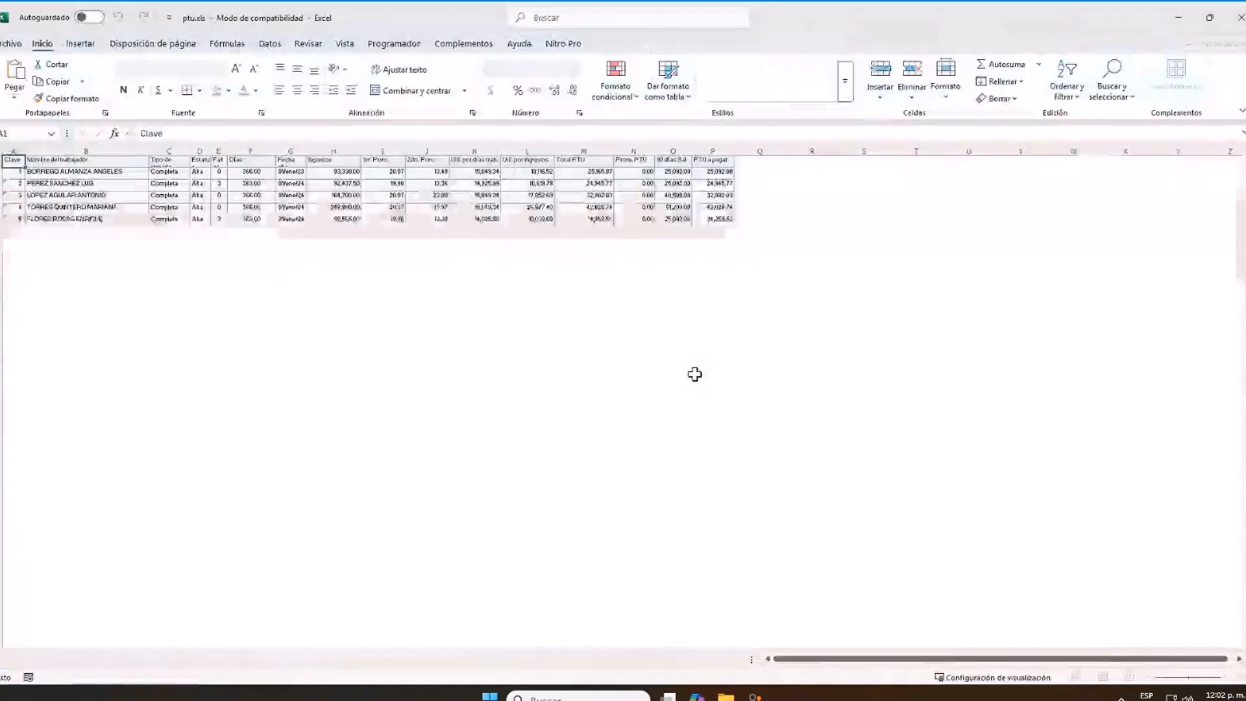
- Reduce and reposition the Excel window, and total the PTU a pagar column in cell P7 with AutoSum
left_click(1210, 18)
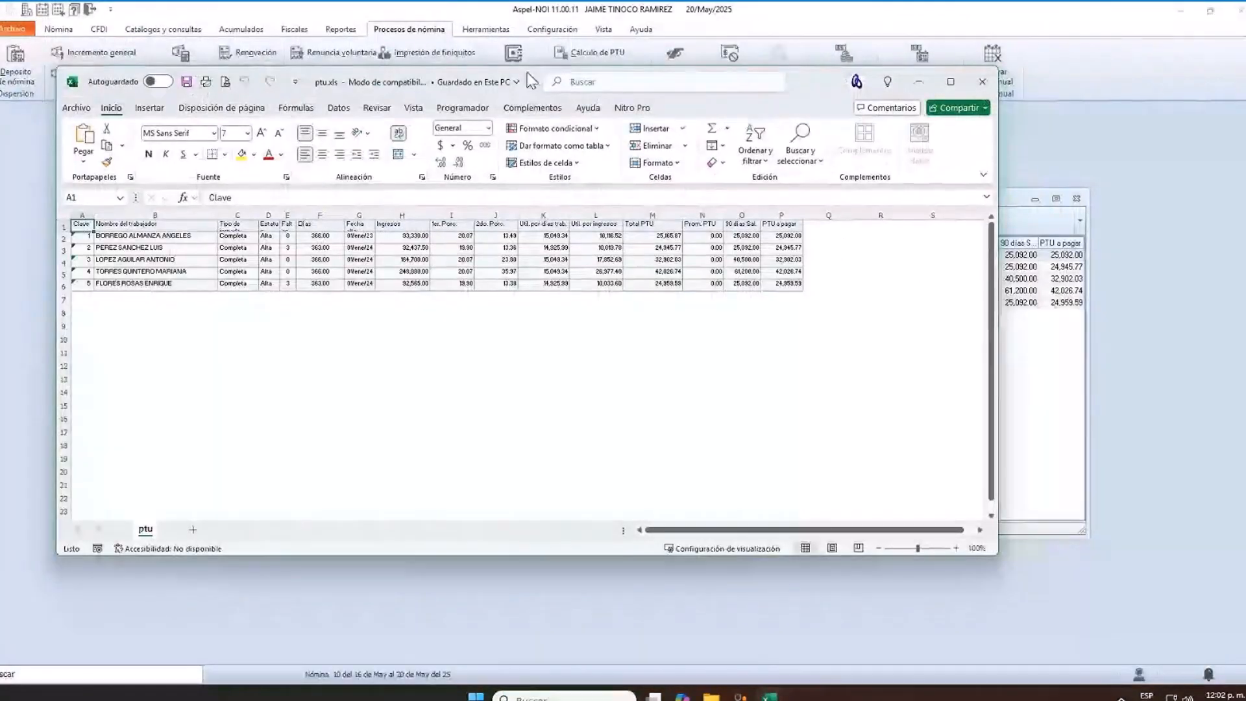
left_click_drag(532, 80, 670, 87)
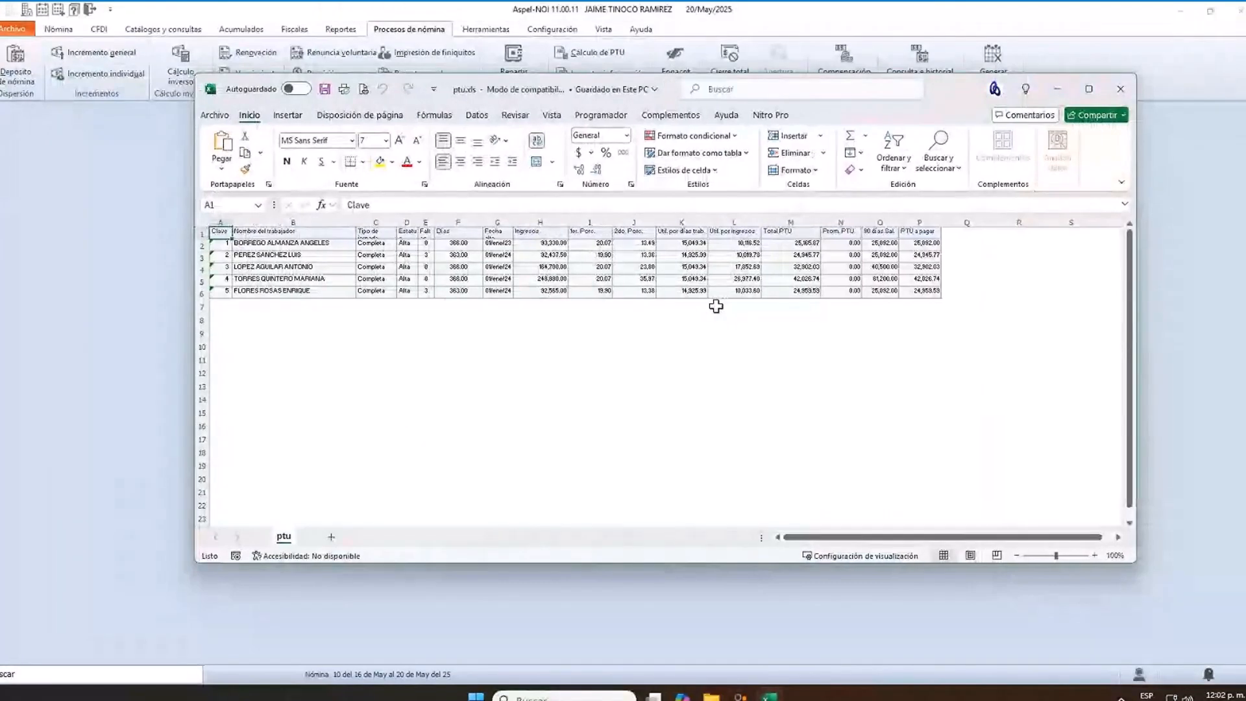
left_click(921, 306)
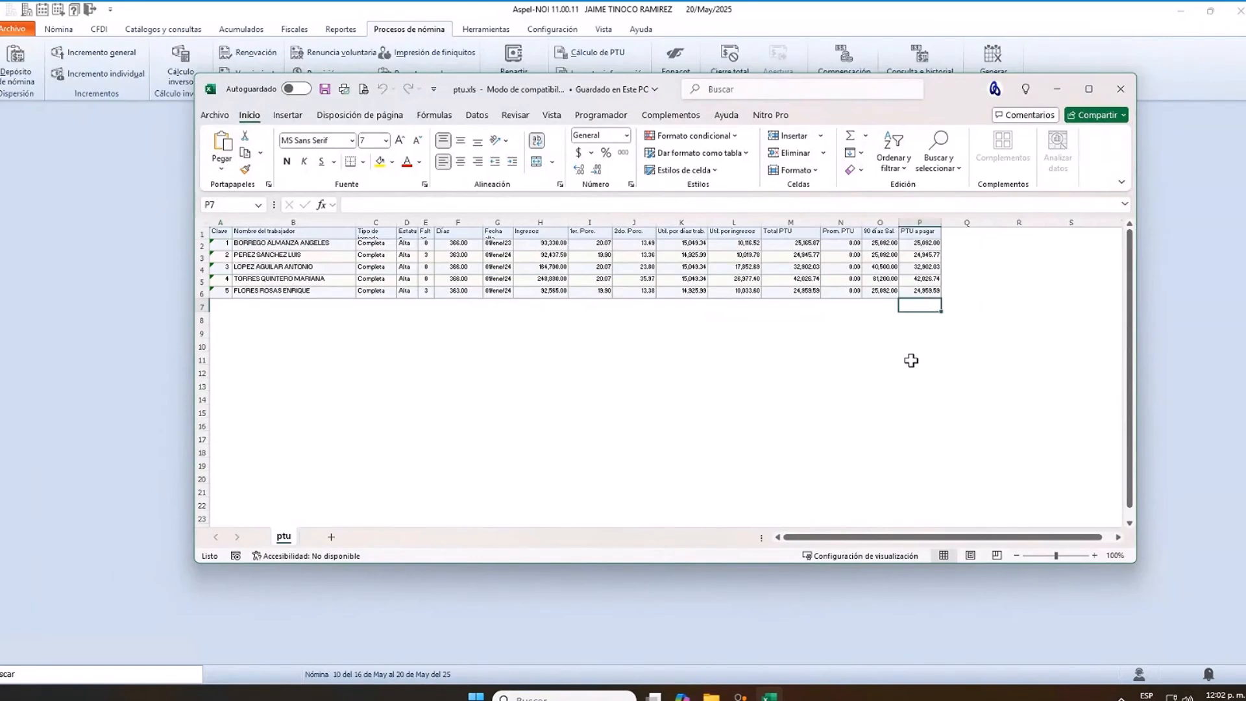
left_click(850, 136)
key("Return")
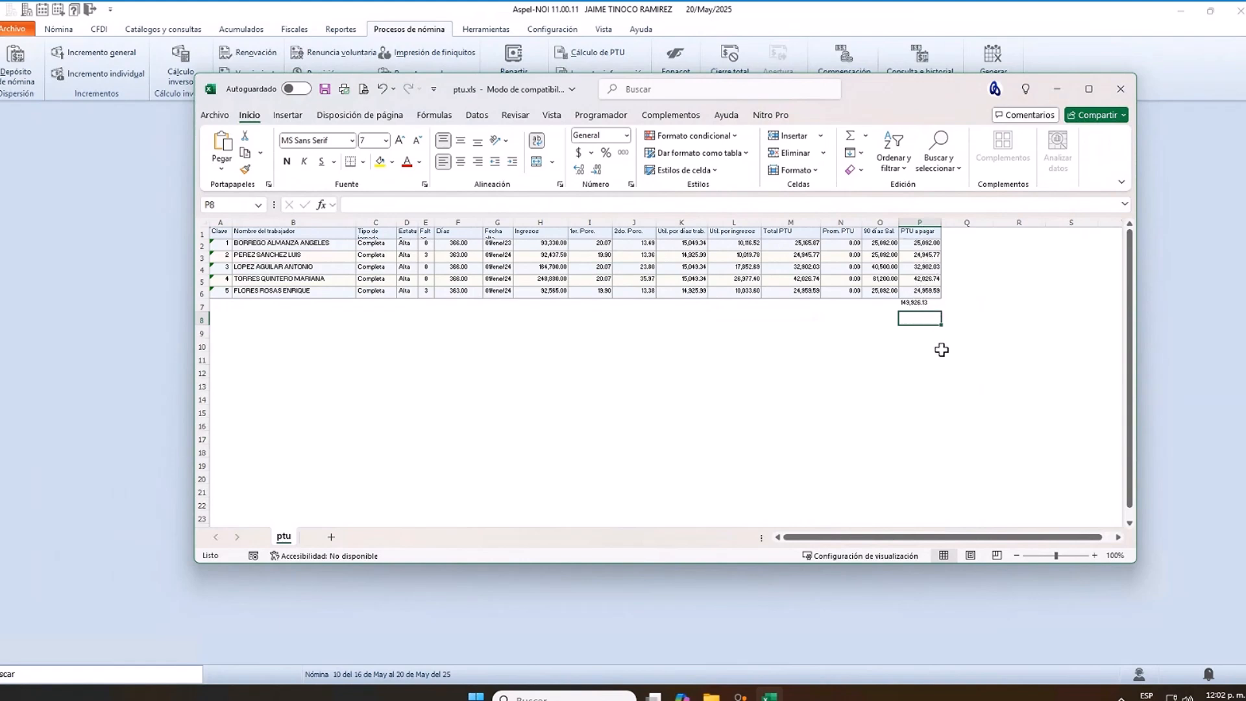
- Total the Total PTU column in cell M7 with AutoSum and inspect its formula
left_click(807, 305)
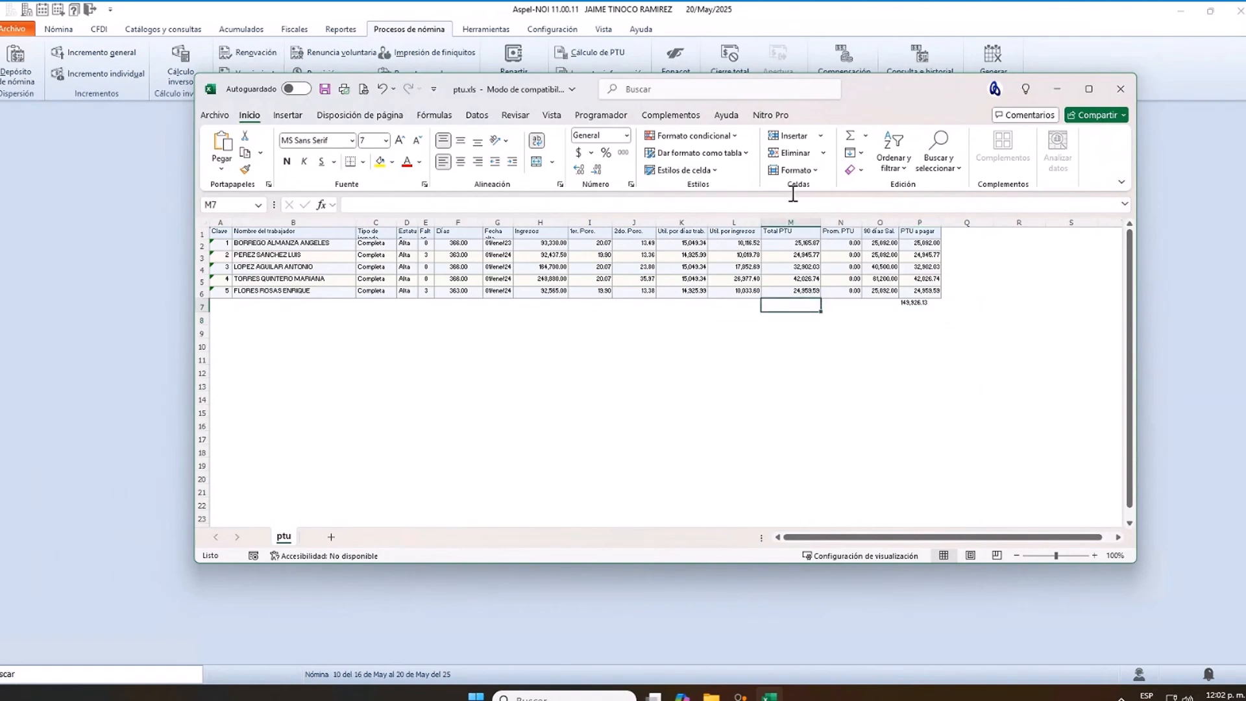
left_click(850, 137)
key("Return")
left_click(790, 305)
left_click(790, 305)
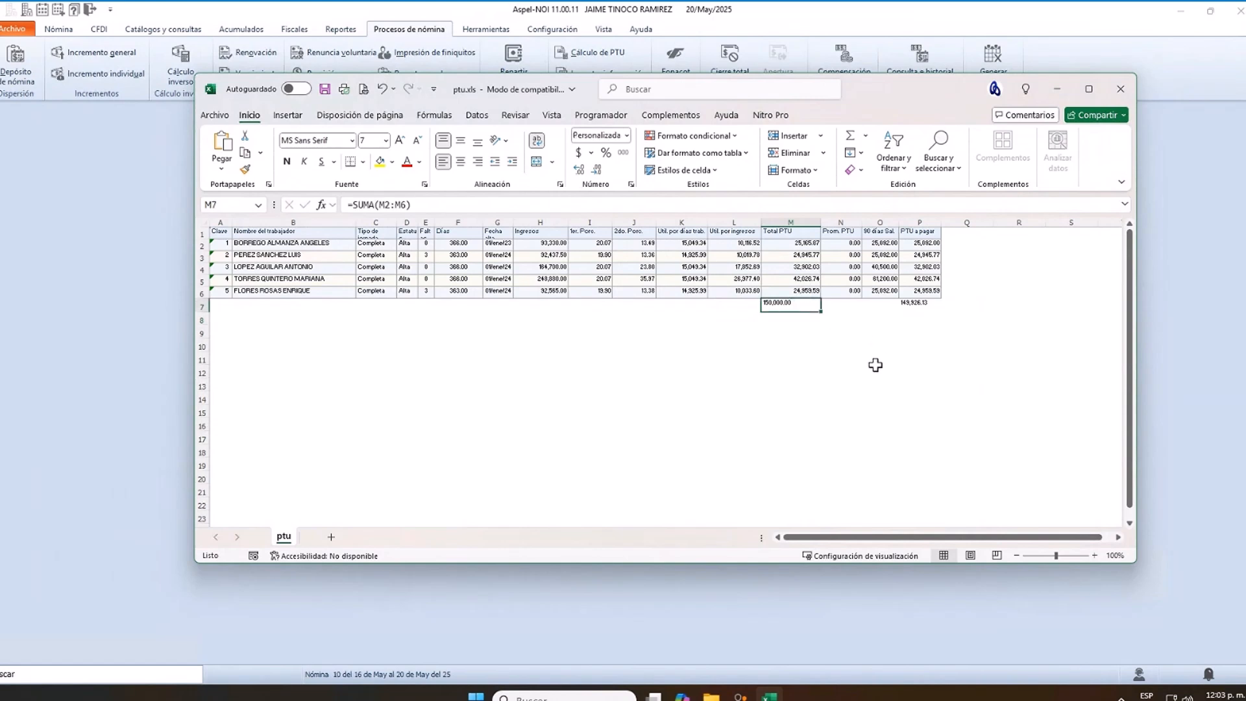
- Compare the 90-day salary cap, PTU a pagar and Total PTU columns with their totals, and minimize the workbook
left_click_drag(880, 233, 877, 286)
left_click(922, 250)
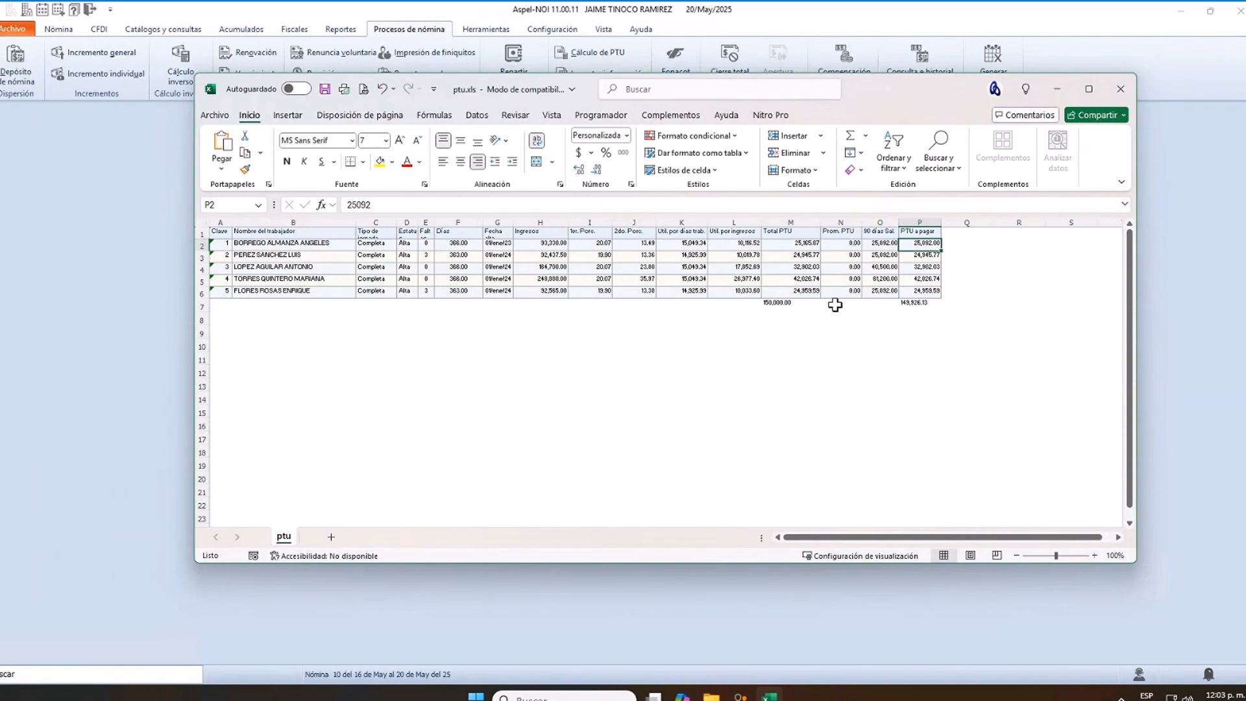
left_click(793, 304)
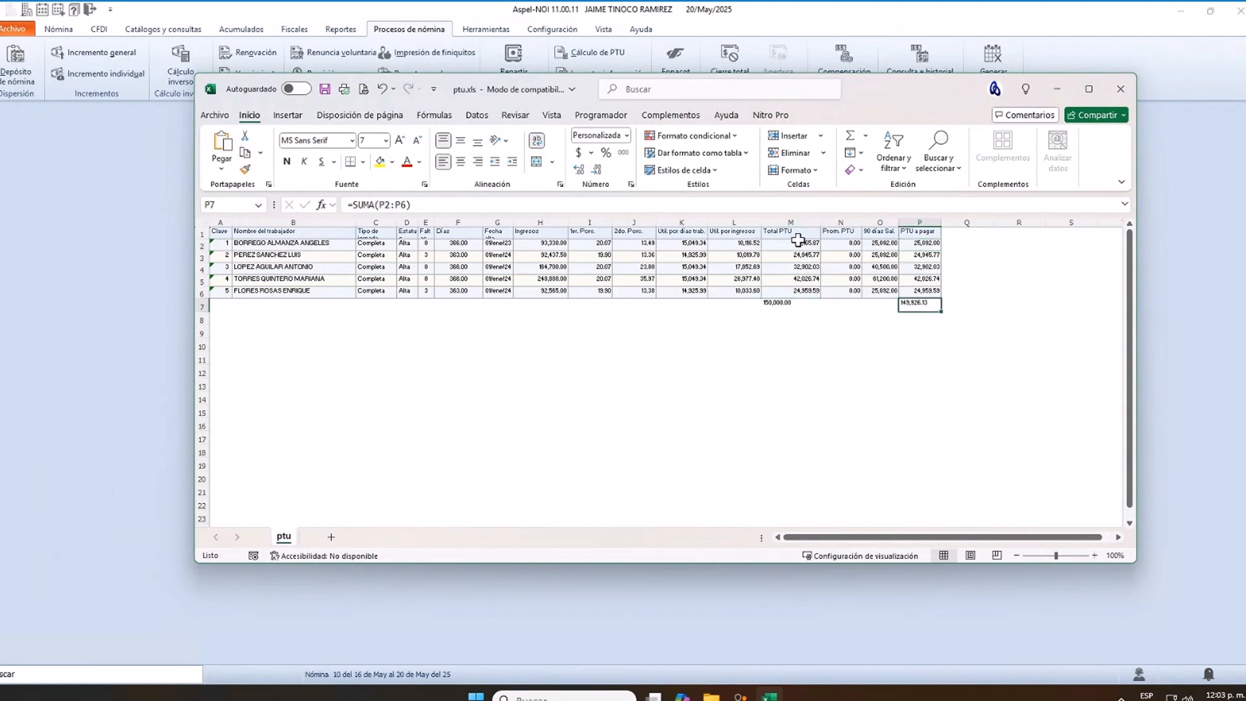
left_click_drag(798, 245, 788, 292)
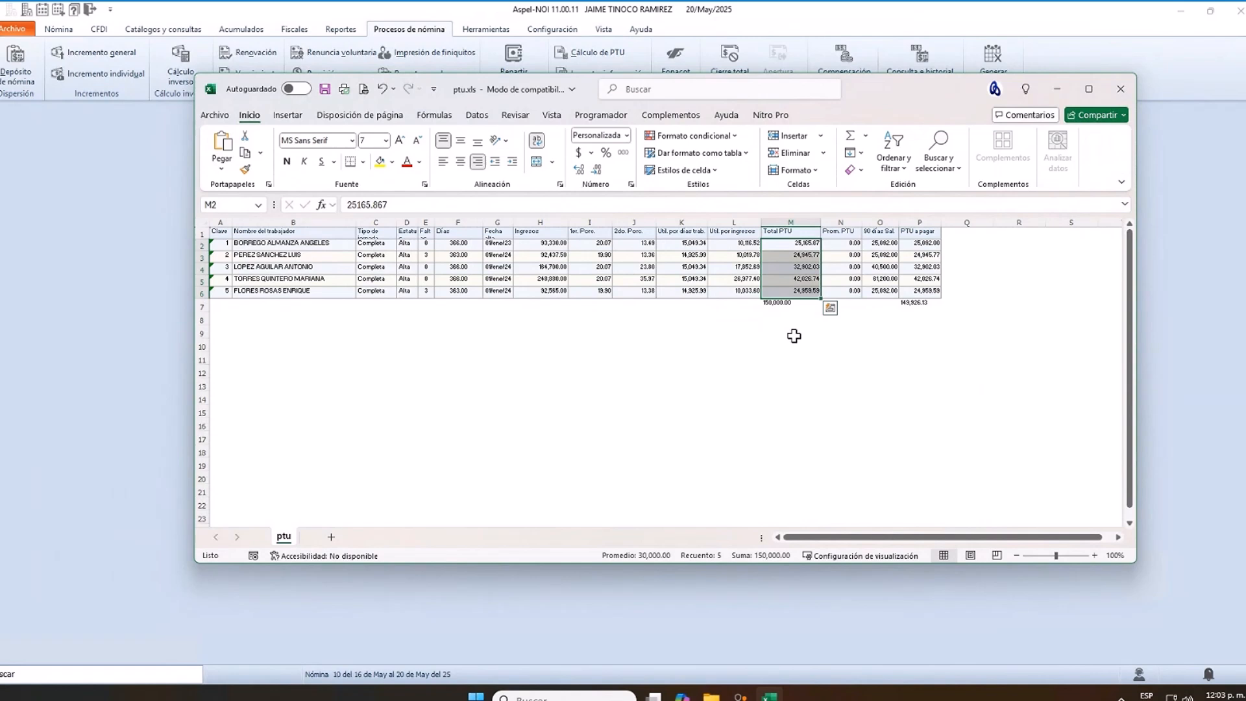
left_click(922, 248)
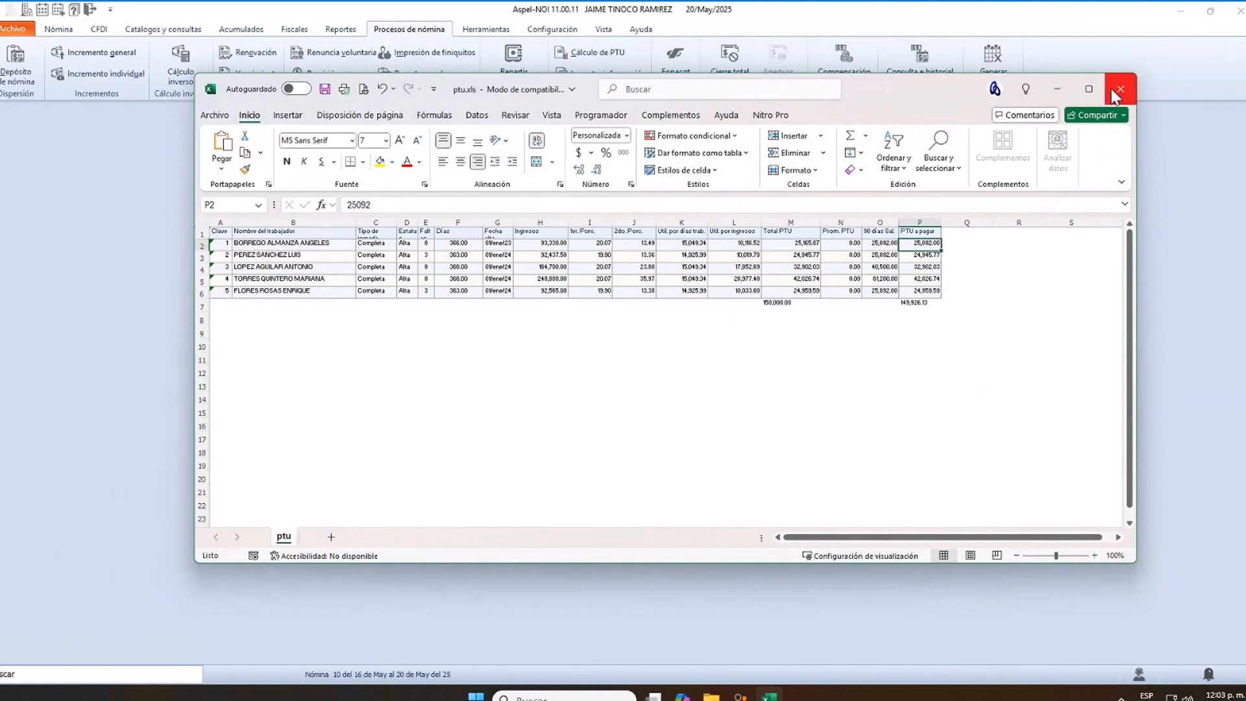
left_click(1059, 90)
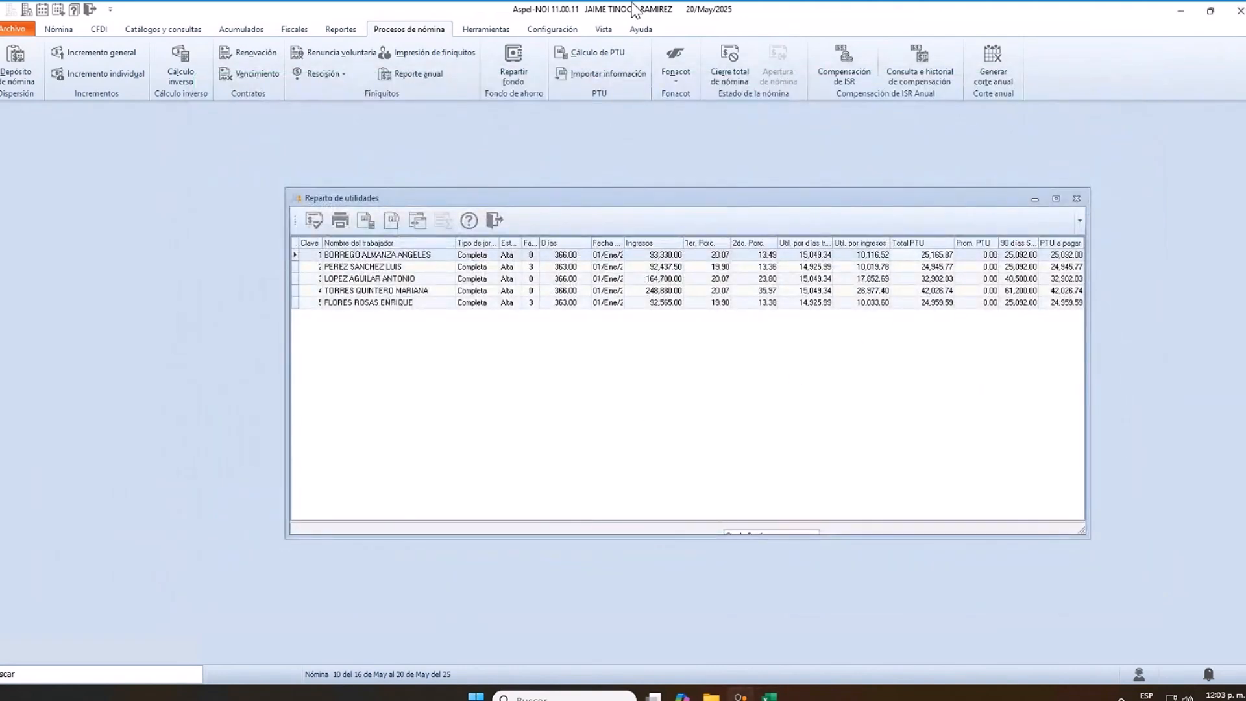
- Return to Aspel-NOI's profit-sharing table and widen the Fecha alta column to show full dates
mouse_move(527, 20)
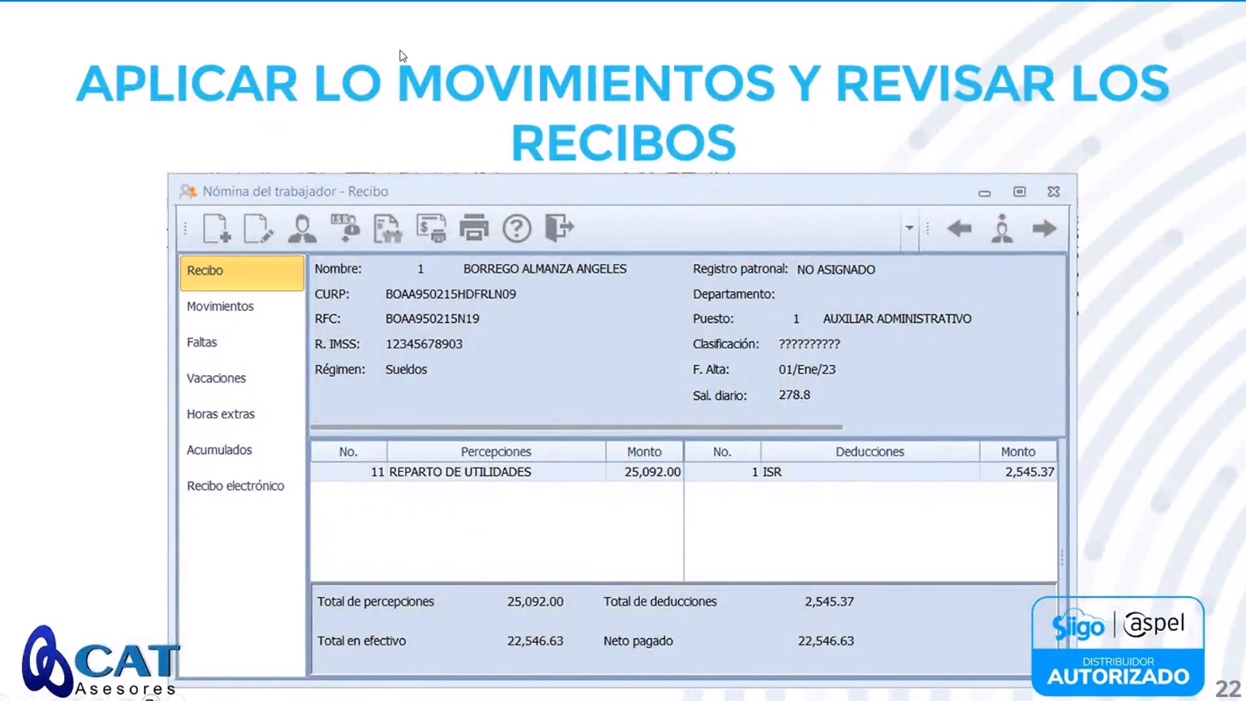
key("alt+Tab")
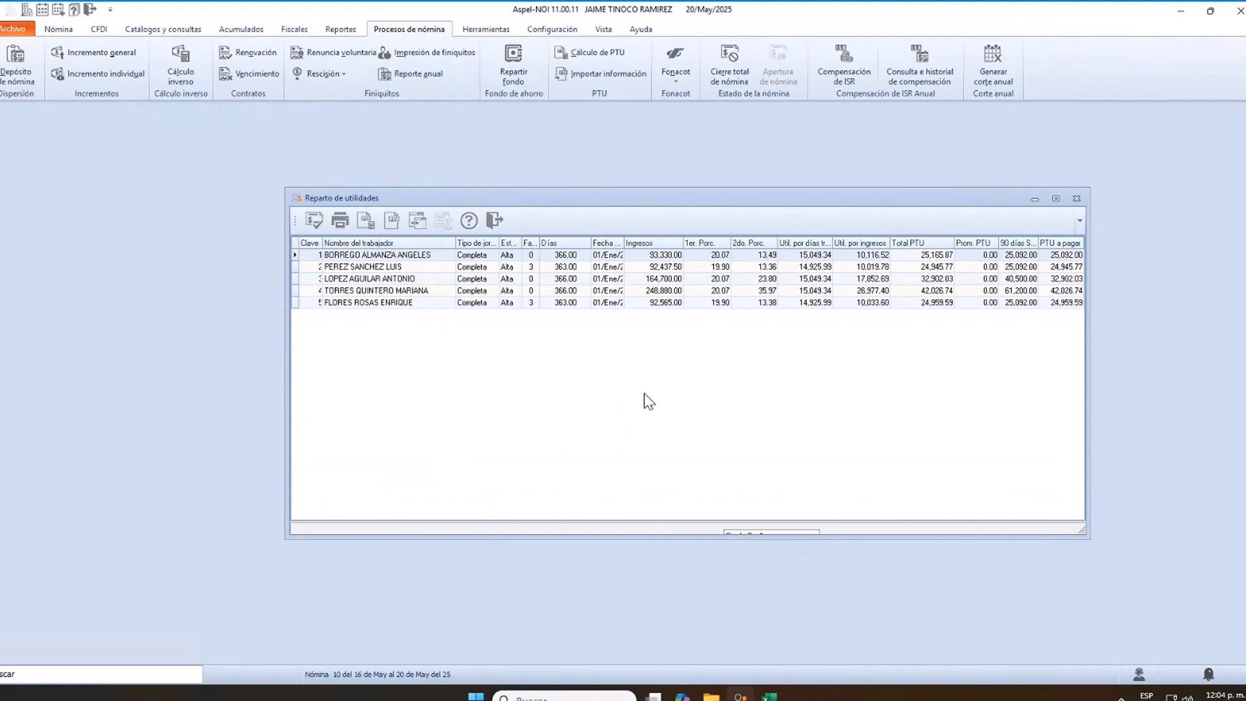
left_click_drag(625, 242, 643, 242)
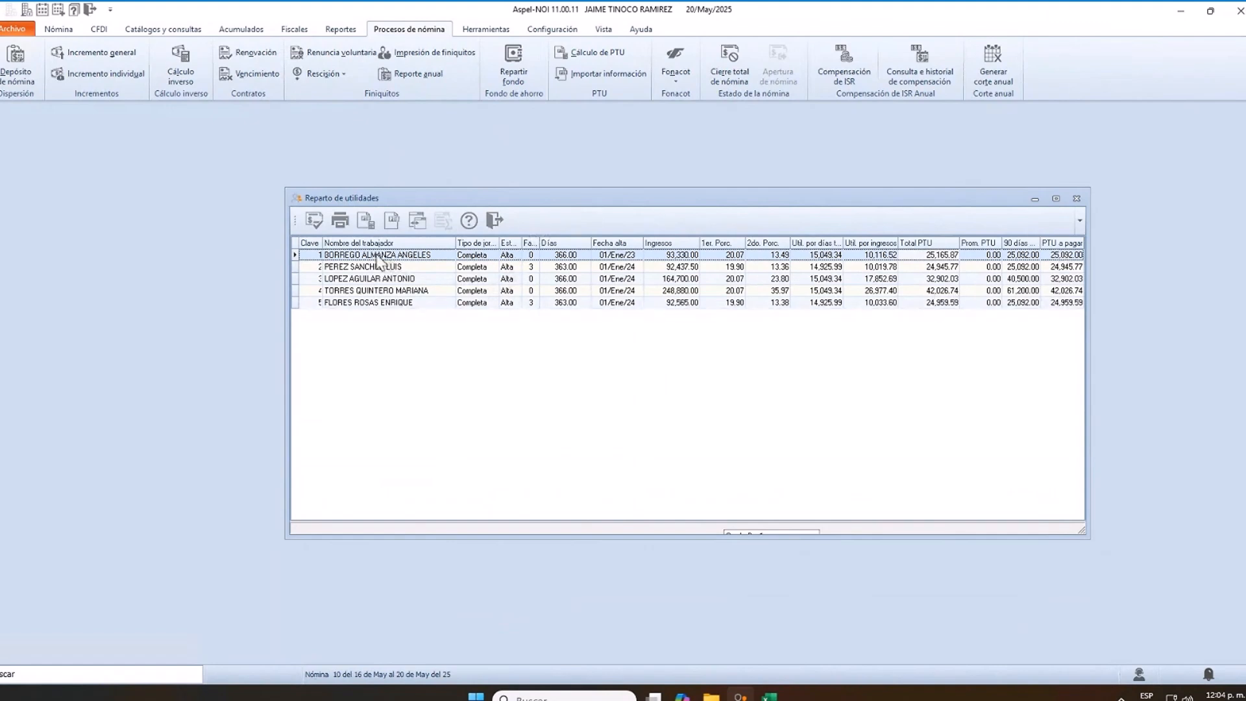
- Apply the calculated PTU to the payroll as movements, confirm the generation, and close the Reparto de utilidades window
left_click(319, 225)
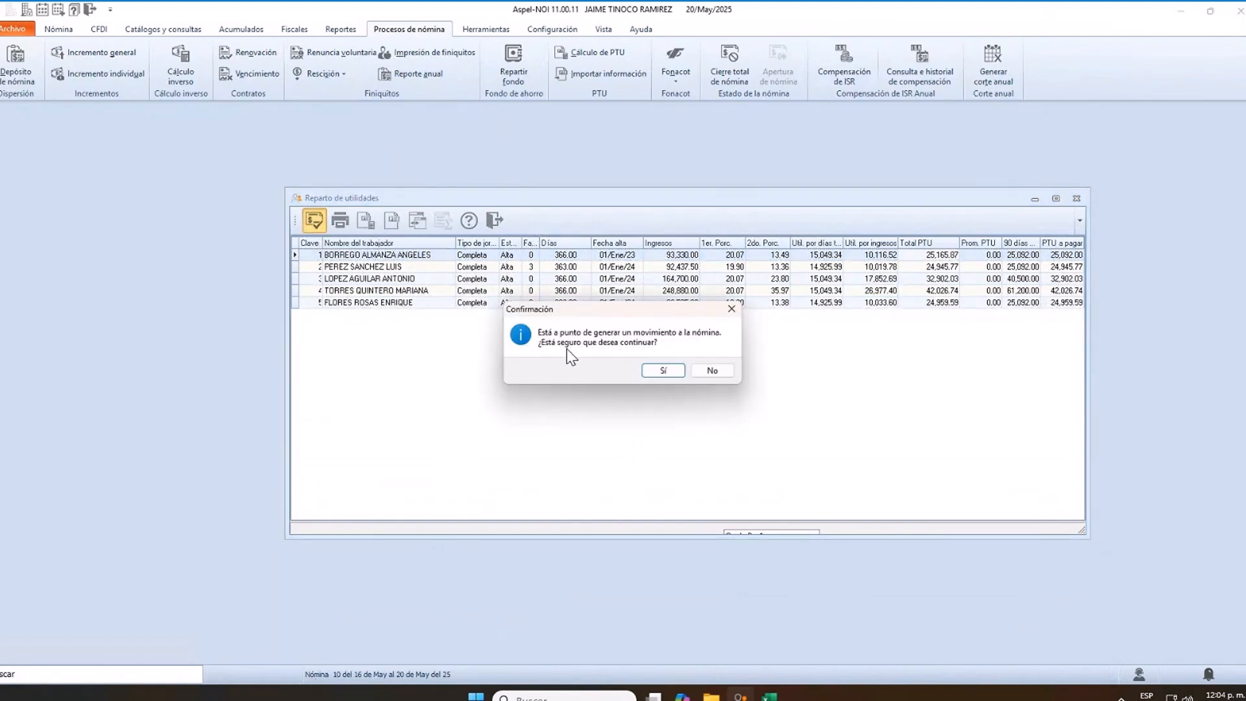
left_click(675, 375)
left_click(708, 368)
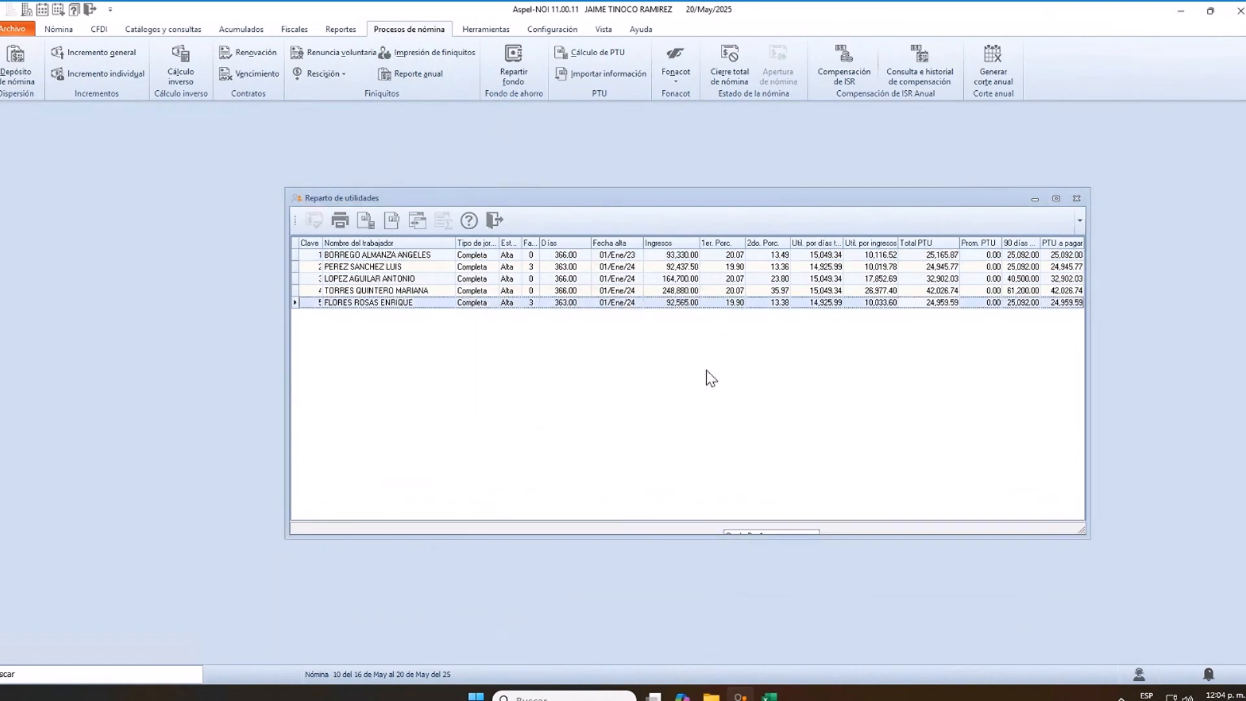
left_click(498, 222)
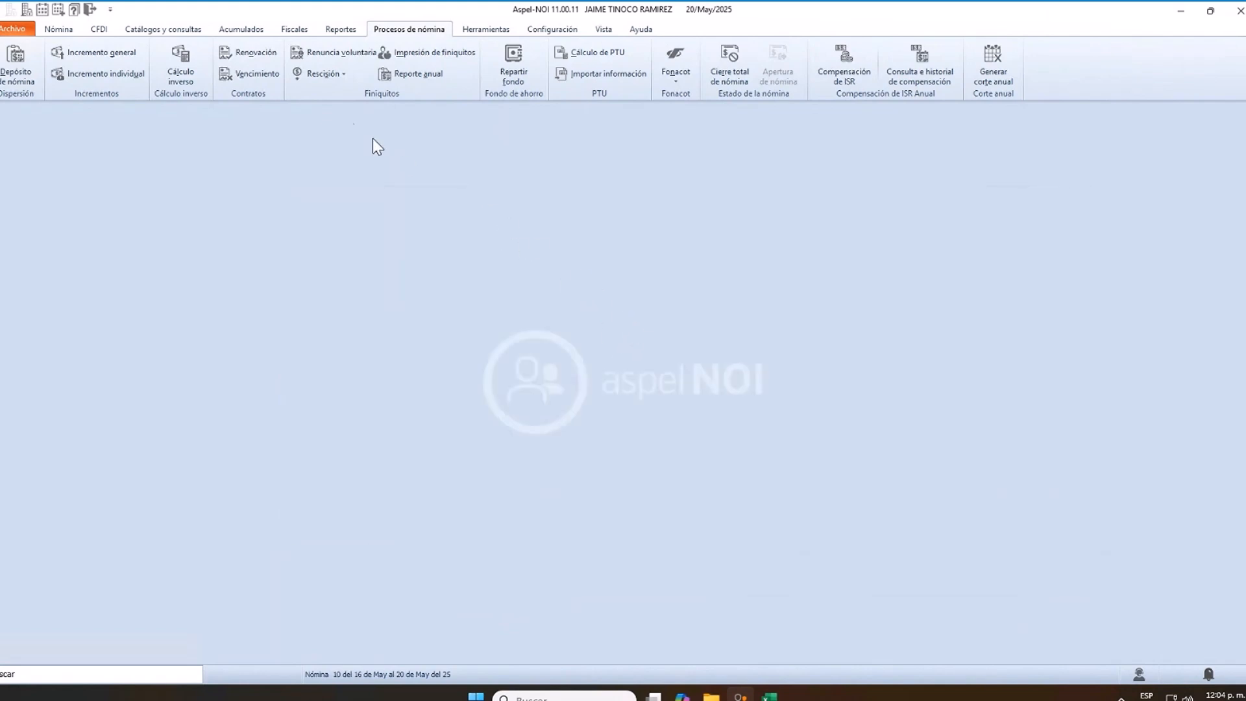
- Open the first worker's payroll receipt from the worker catalog and review REPARTO DE UTILIDADES and ISR across the workers' receipts
left_click(60, 32)
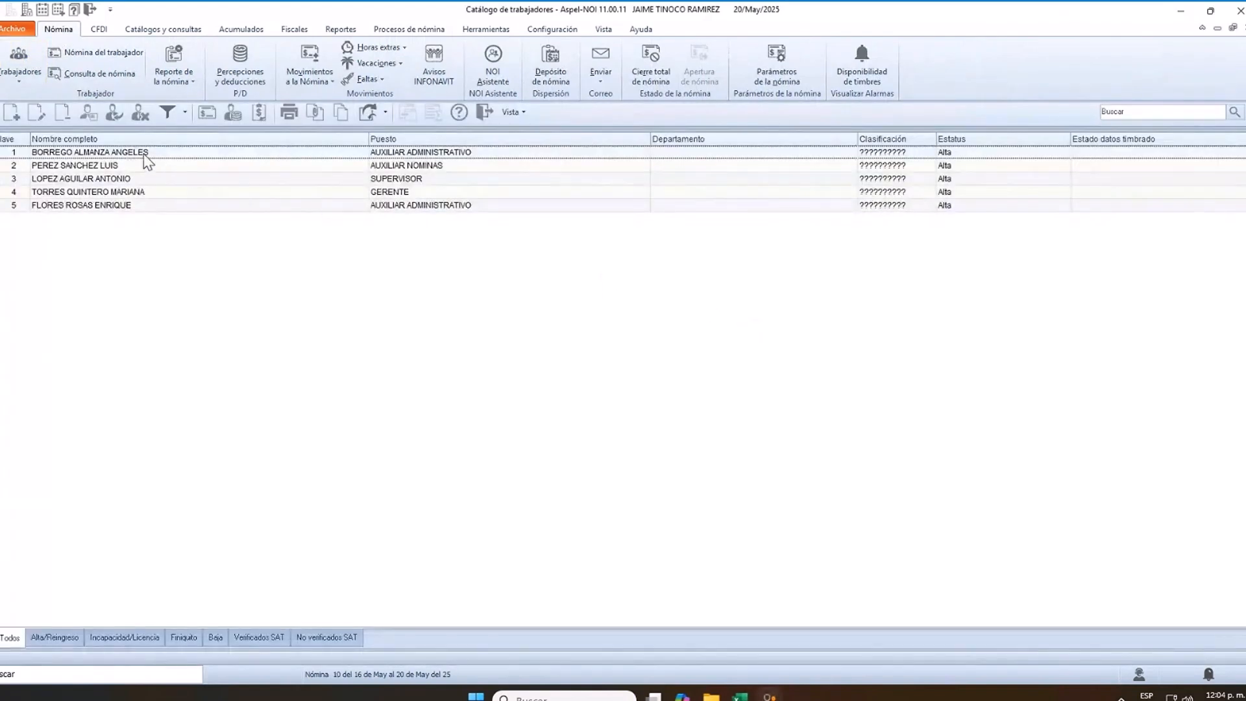
left_click(206, 118)
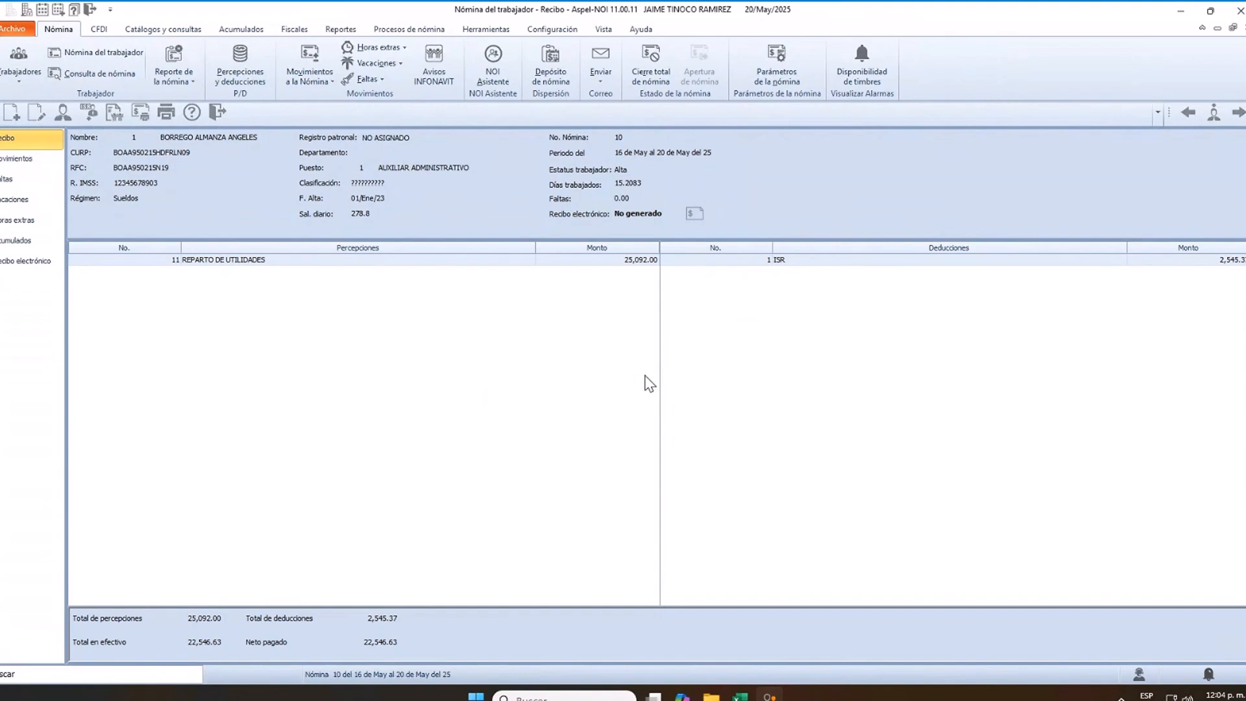
left_click(1235, 115)
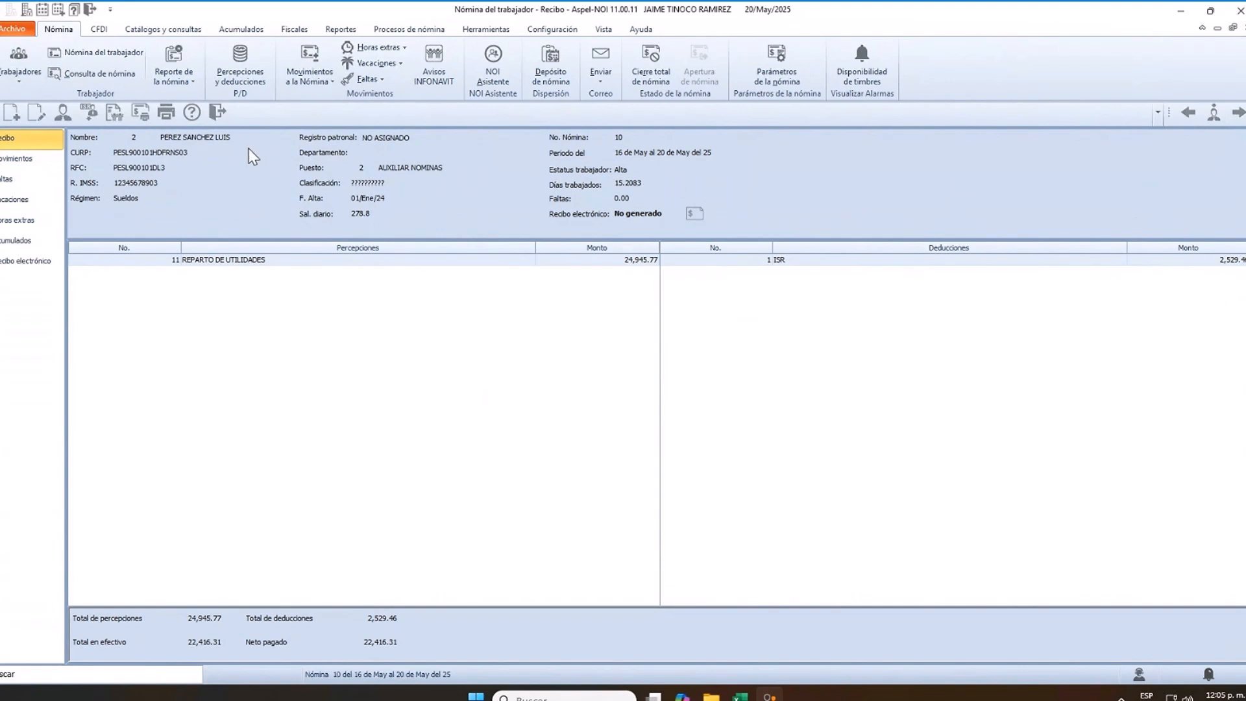
left_click(1236, 116)
left_click(1236, 116)
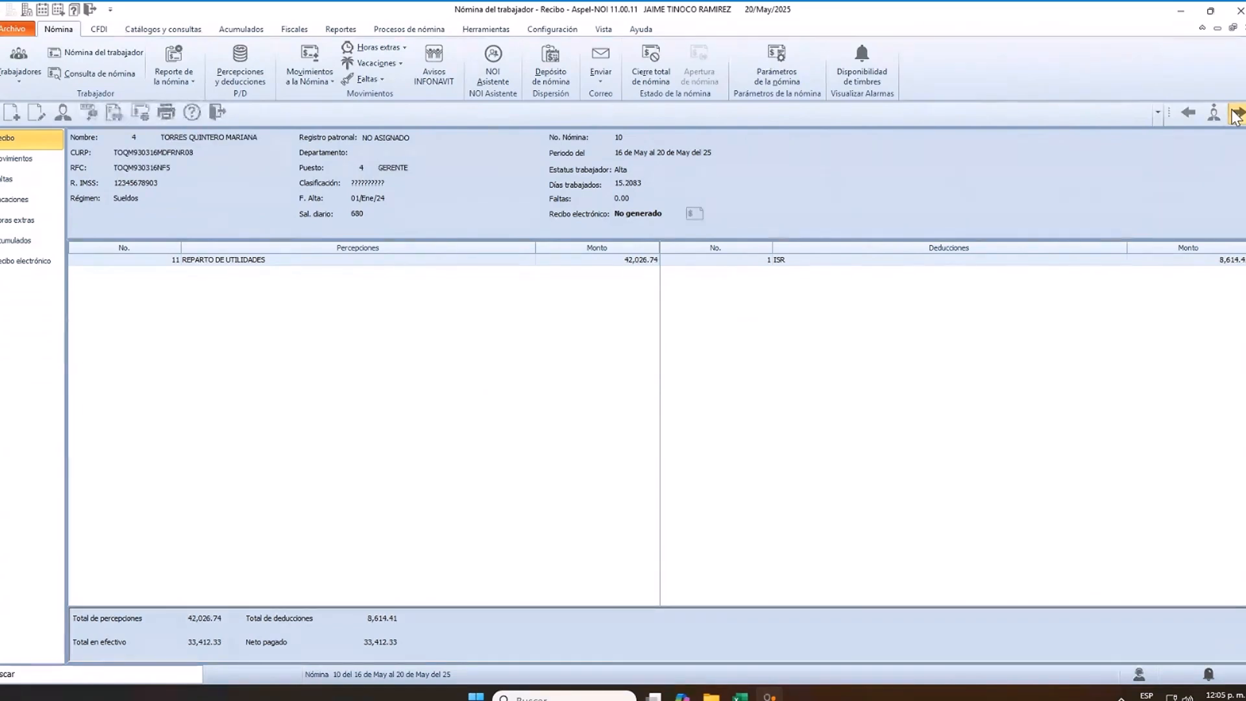
left_click(1188, 112)
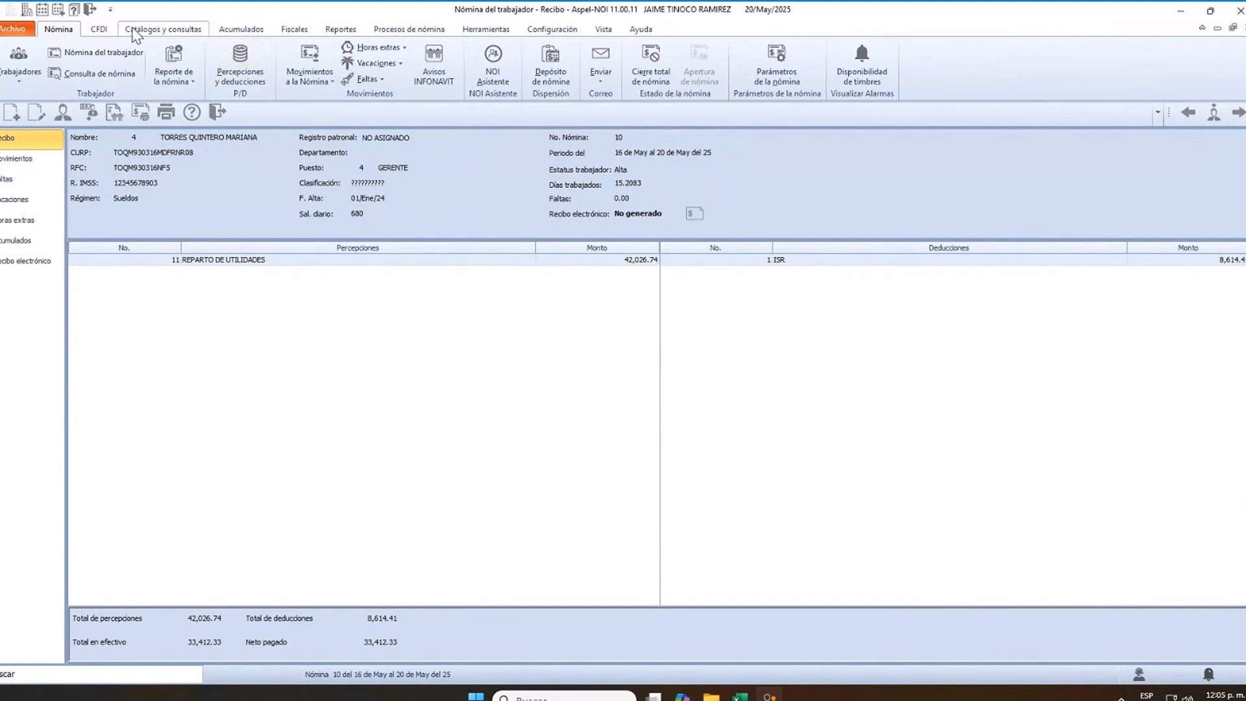
- View the list of system tables including the 2025 ISR tables, and close it along with the worker's receipt
left_click(134, 33)
left_click(37, 49)
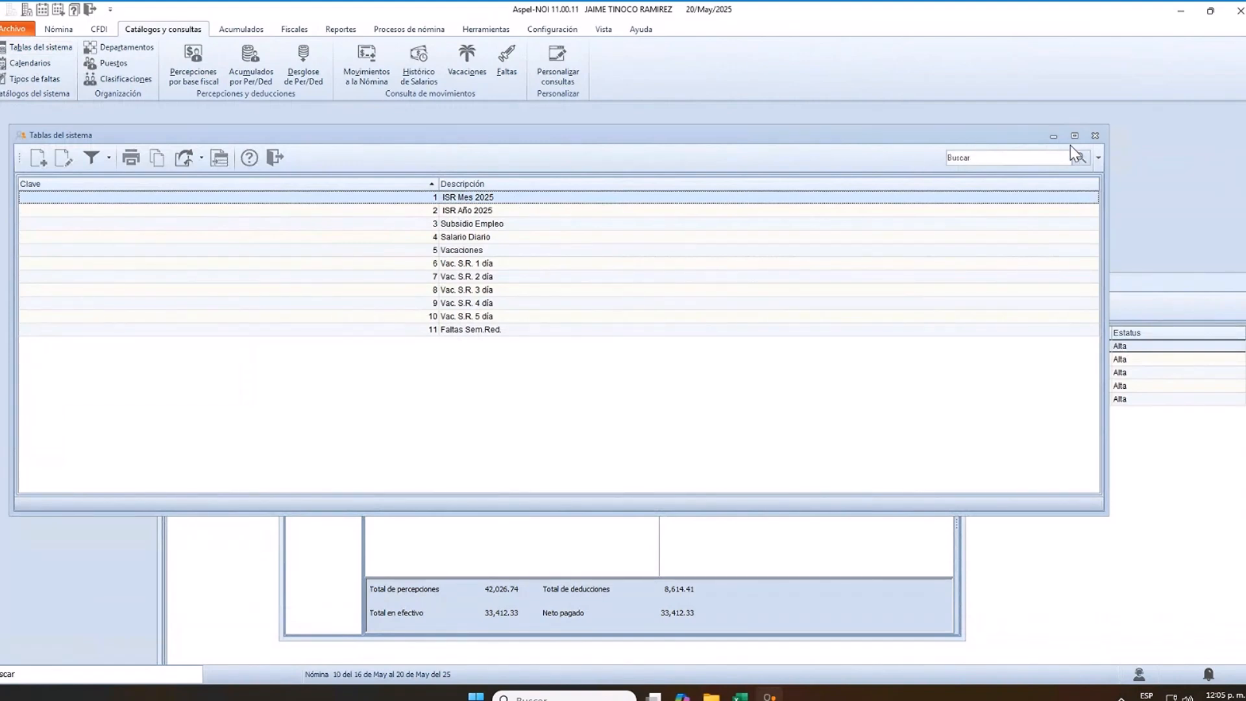
left_click(1094, 136)
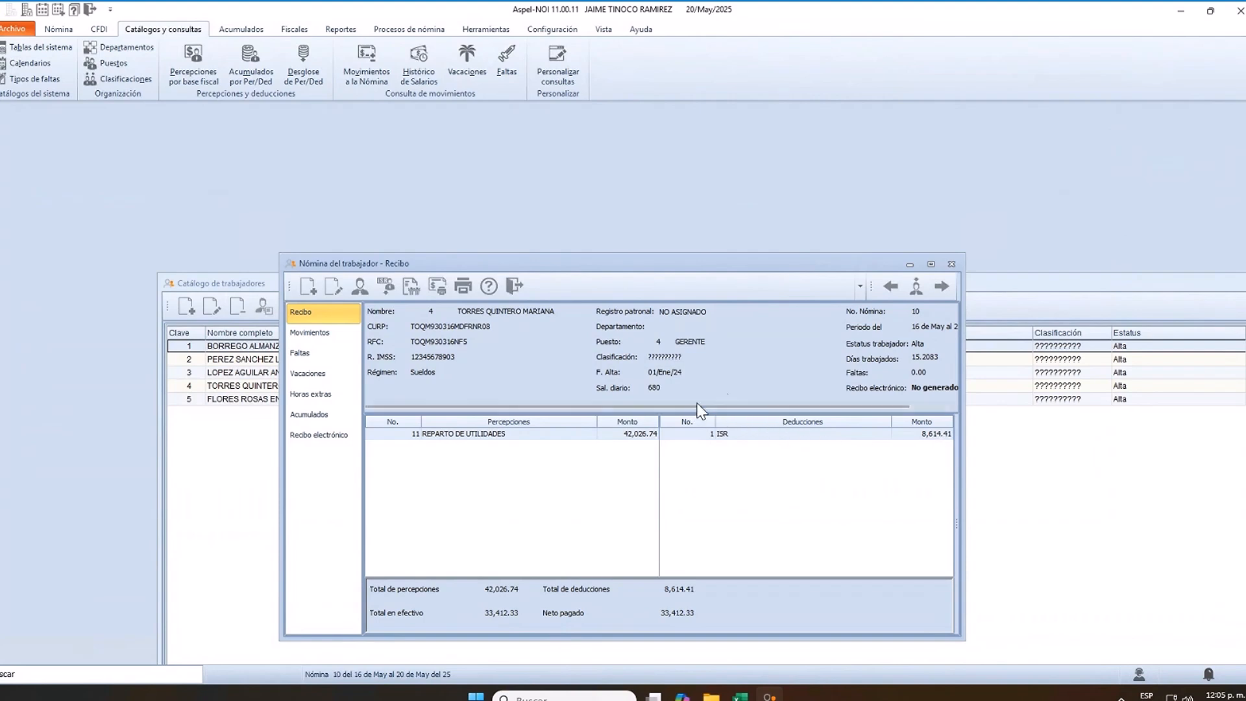
left_click(948, 267)
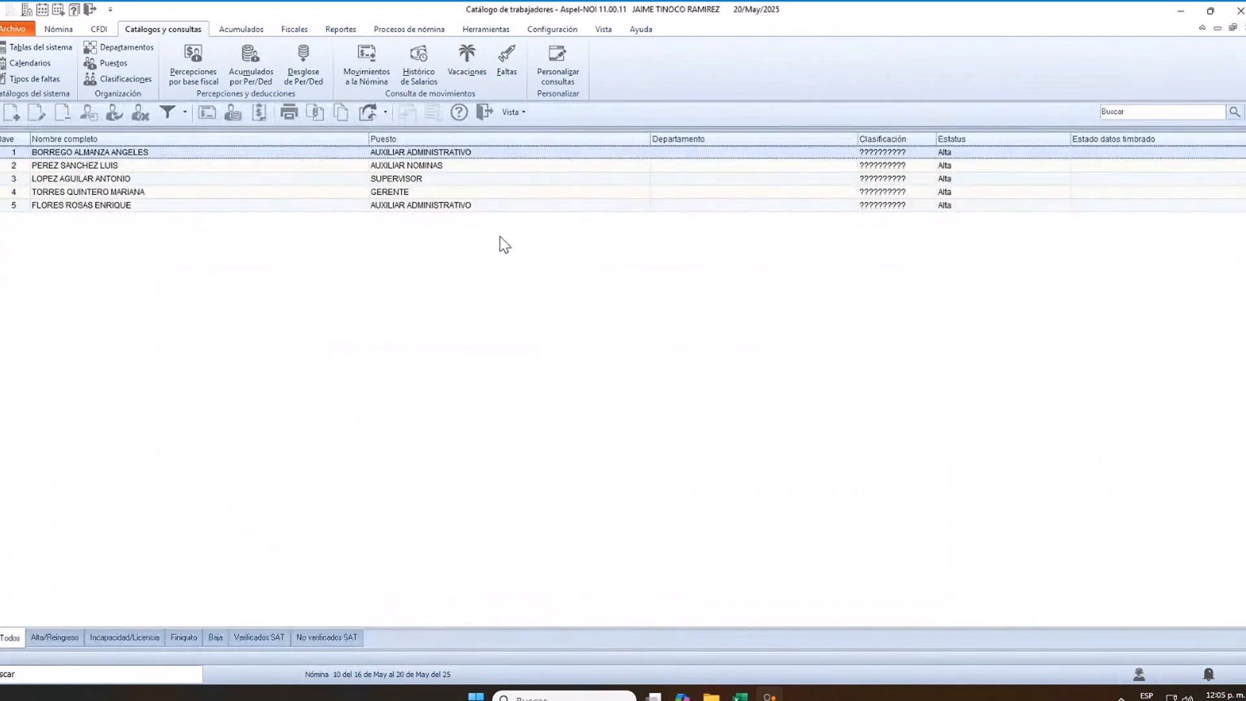
- Minimize the remote session to switch to the presentation, and advance to its closing contact slide
mouse_move(520, 5)
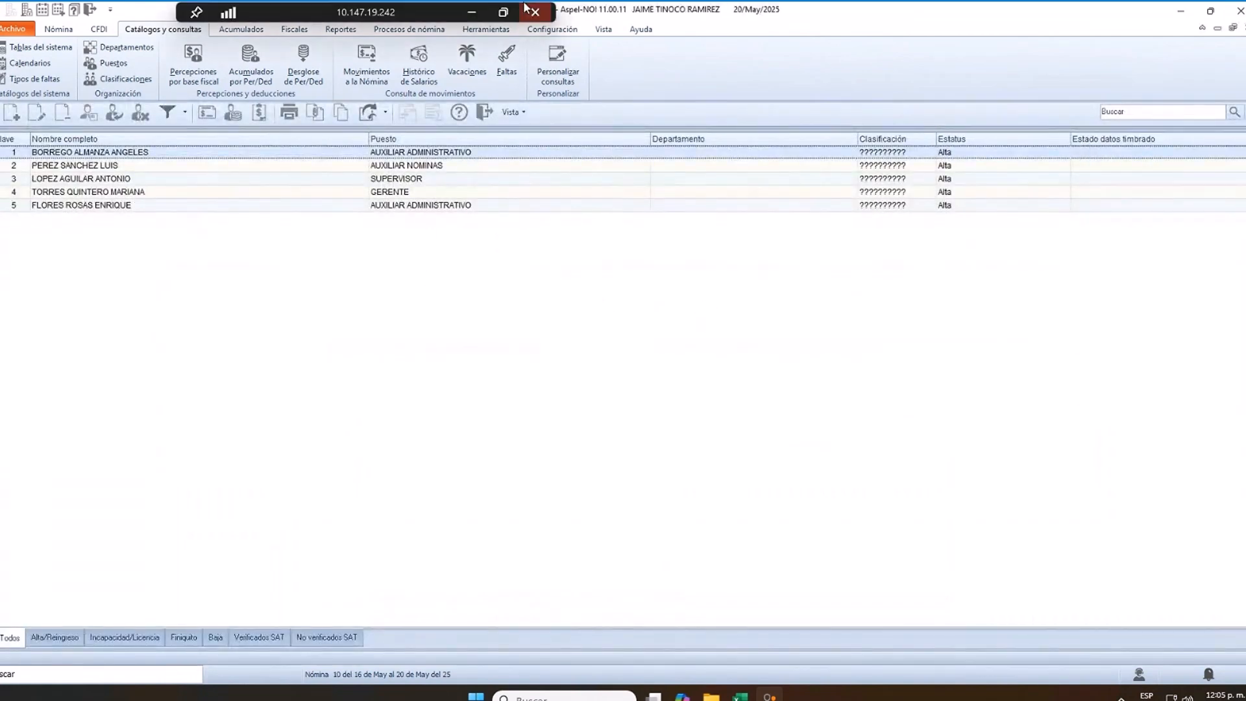
left_click(479, 14)
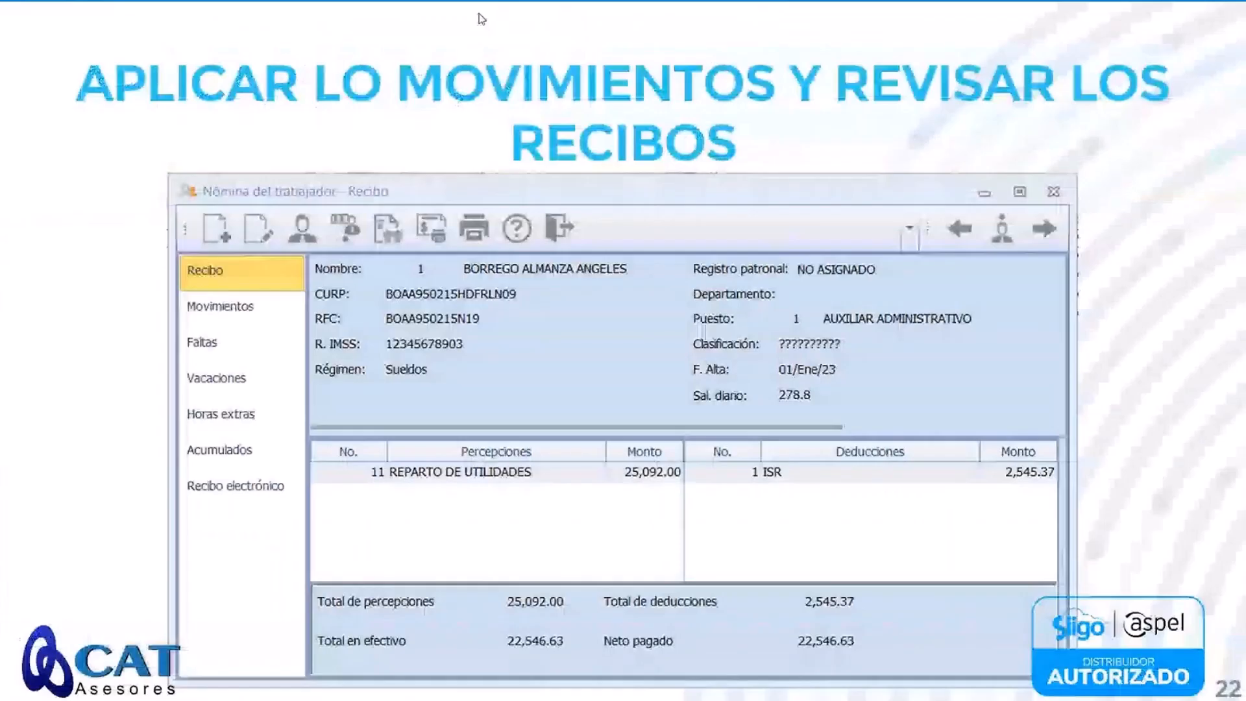
left_click(479, 14)
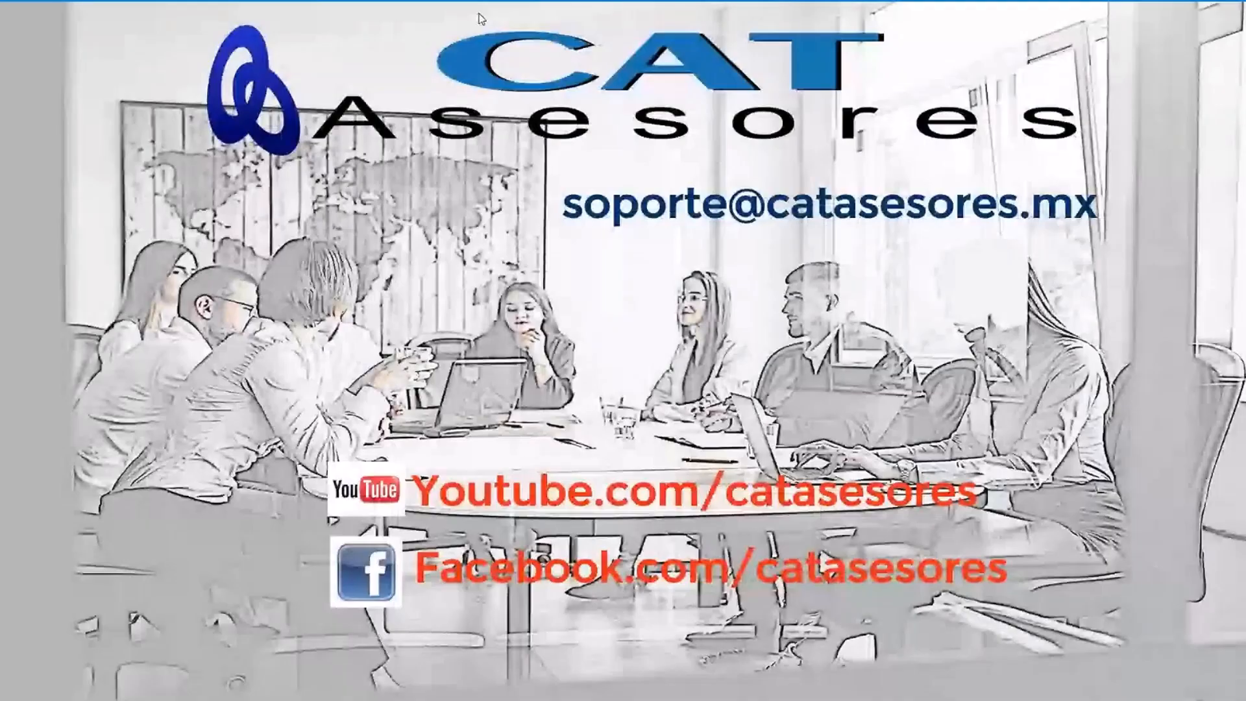